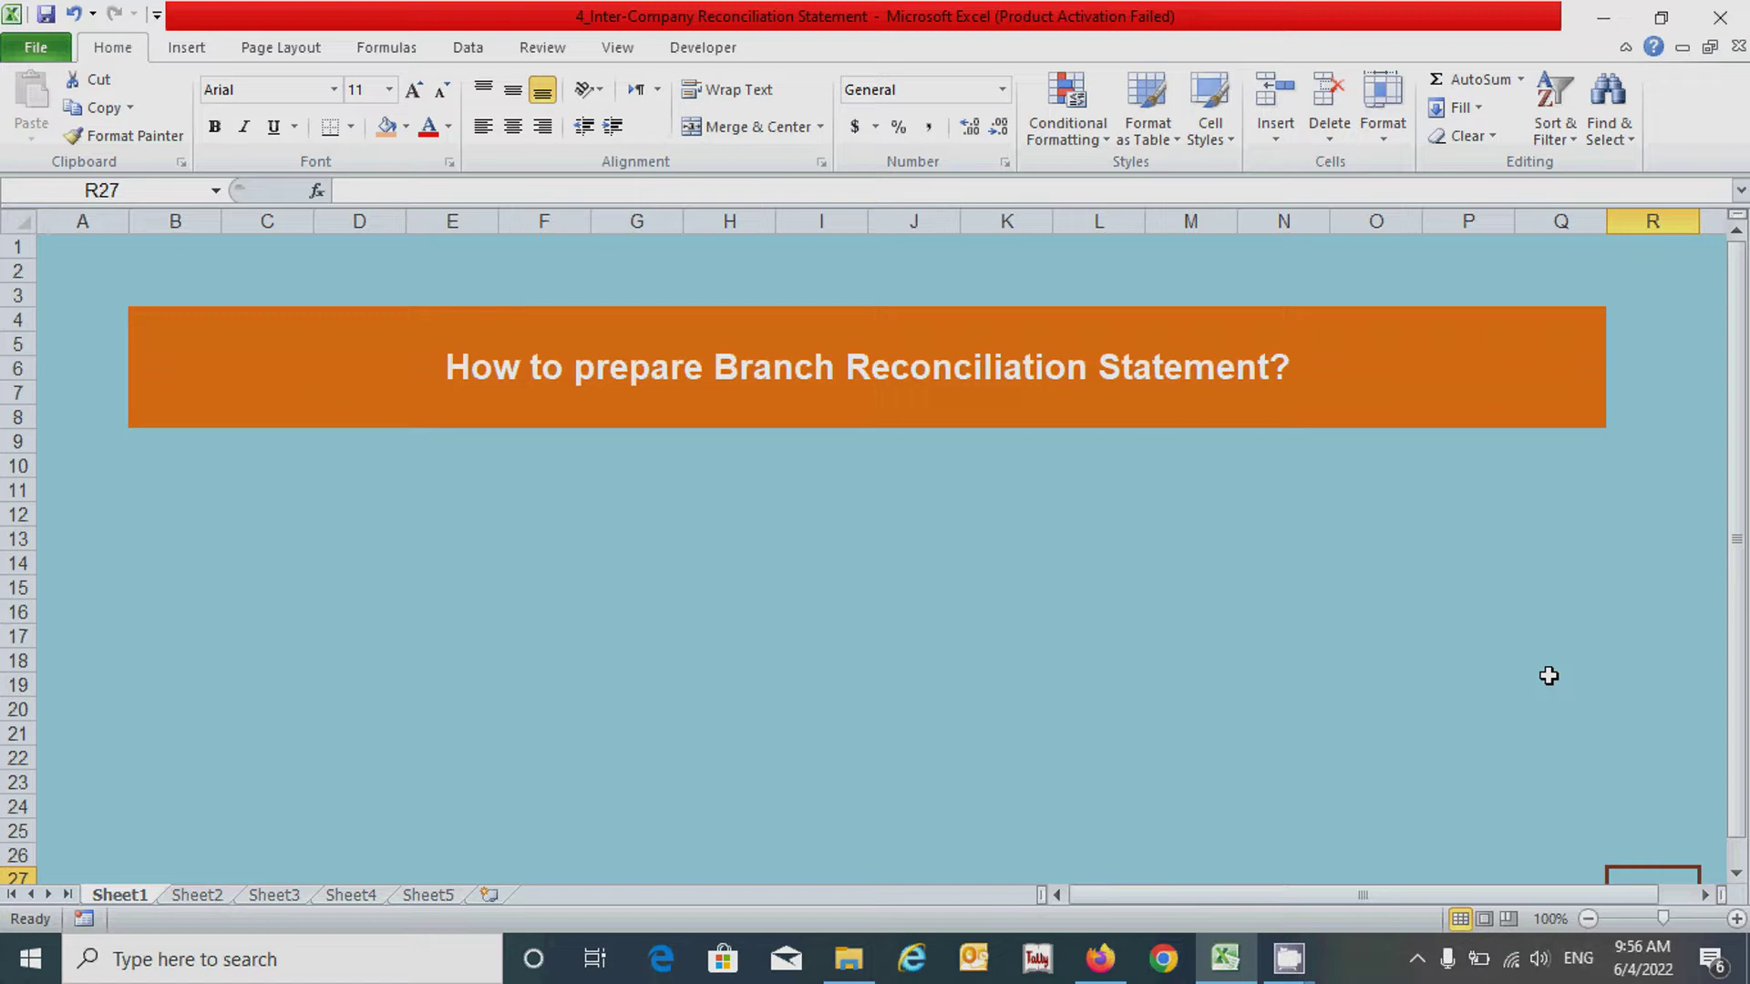
Review the five reconciliation steps, the opposite-relationship rules for Branch and Head Office balances, and the notes on Sheet2.
key(ctrl+Page_Down)
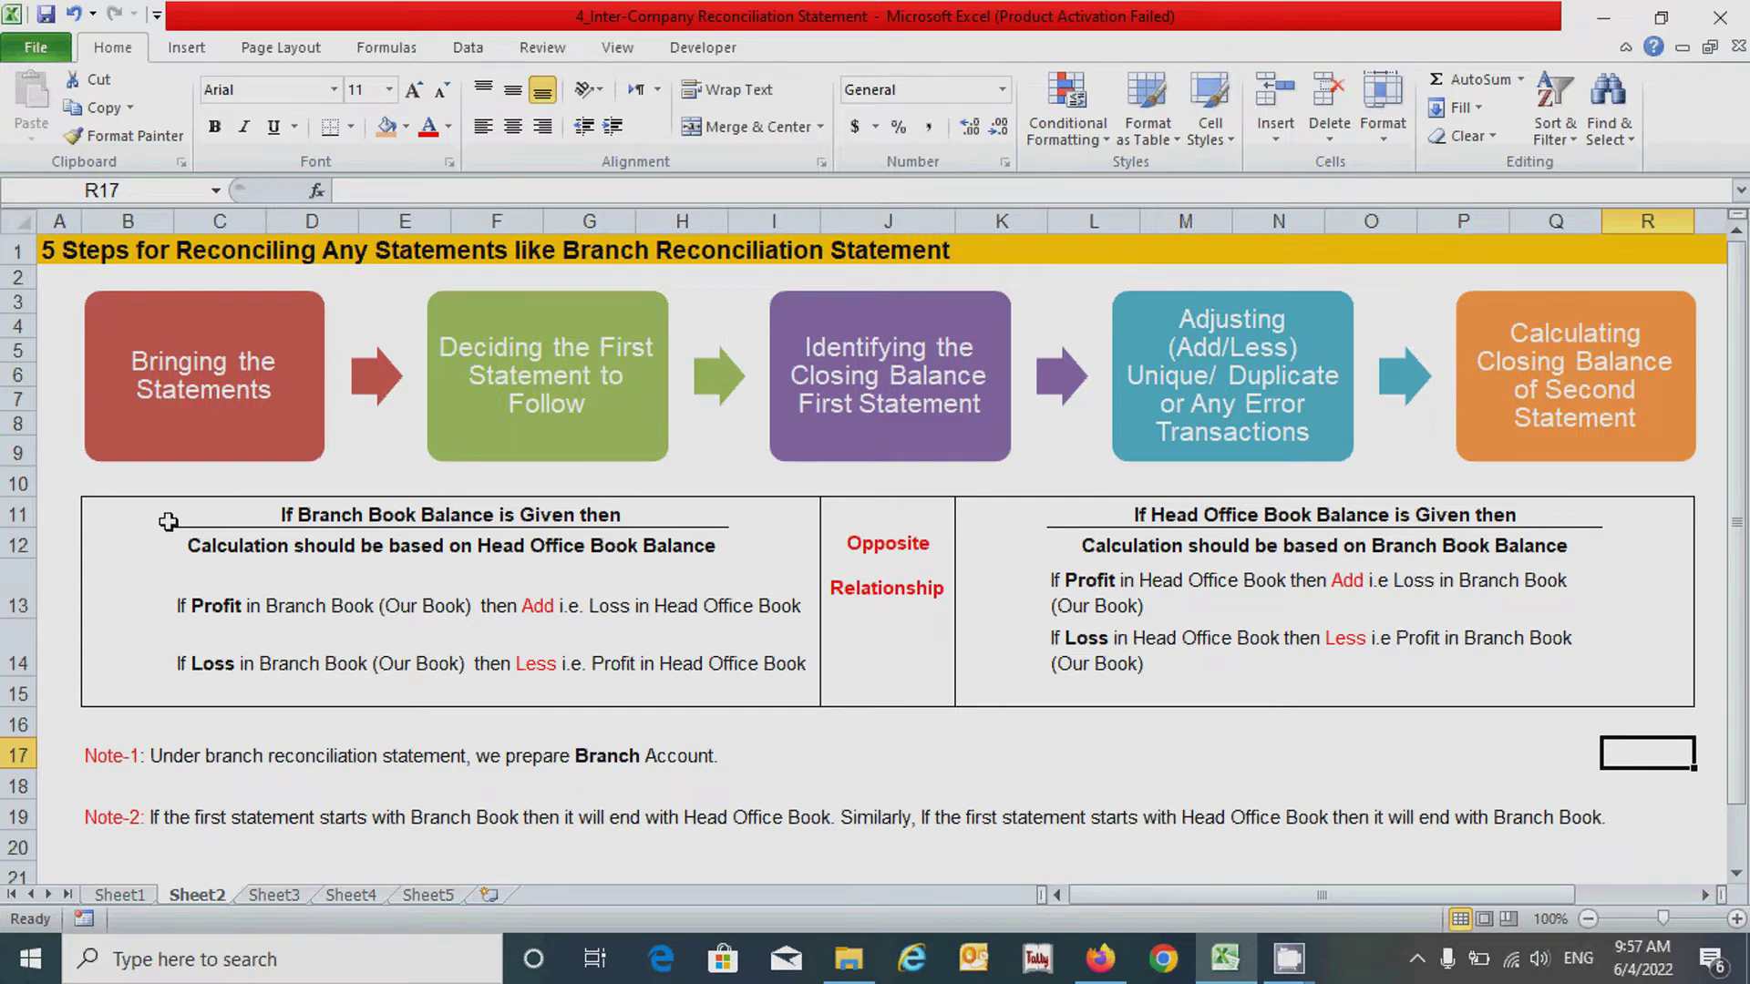
mouse_move(109, 516)
mouse_down()
mouse_move(1156, 664)
mouse_move(1641, 704)
mouse_up()
click(1667, 749)
click(114, 517)
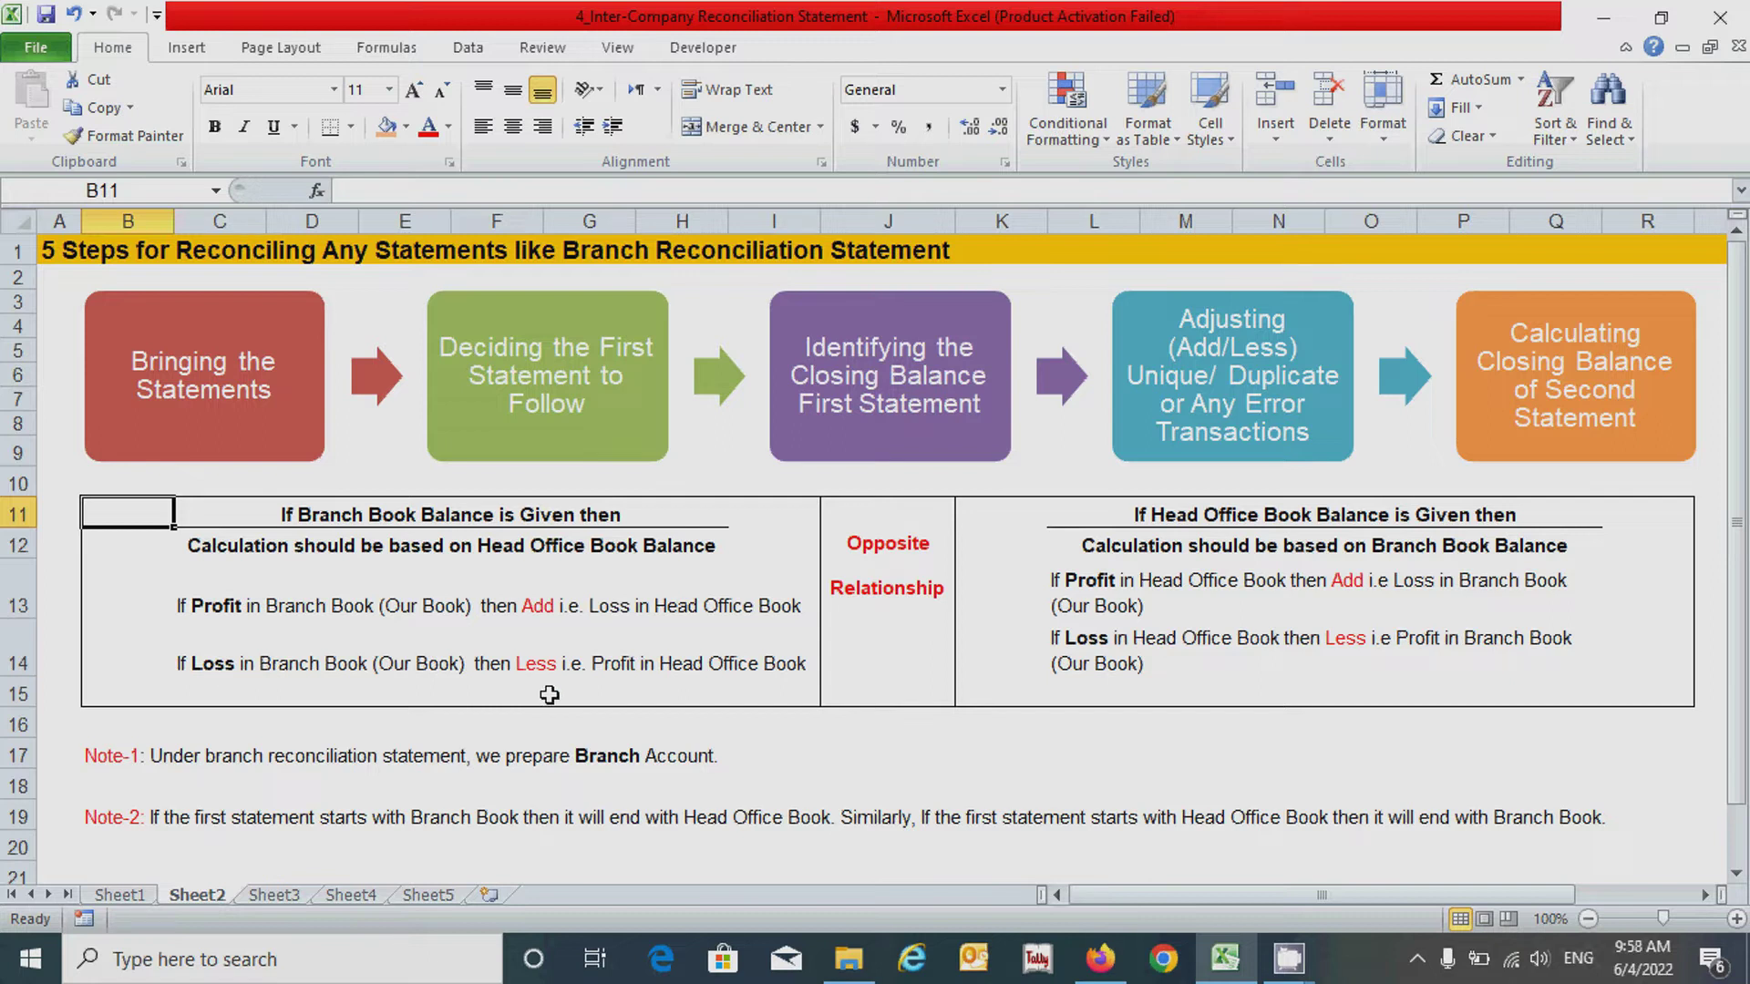
click(1139, 601)
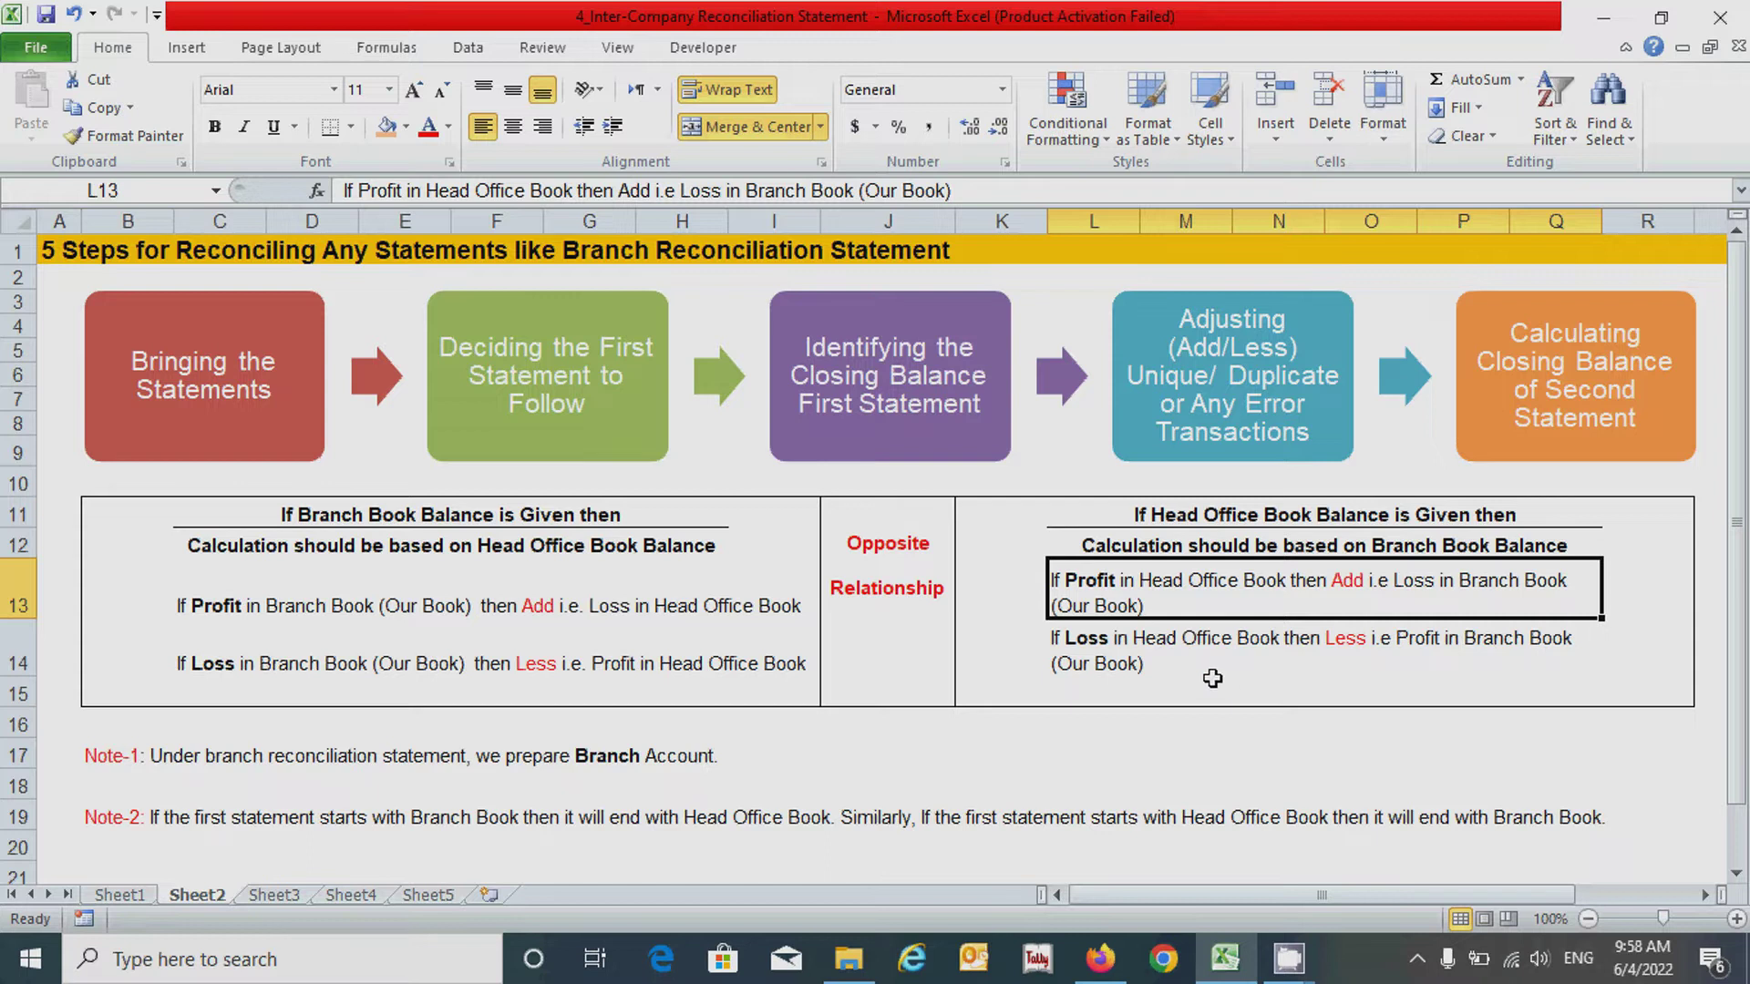
click(1288, 690)
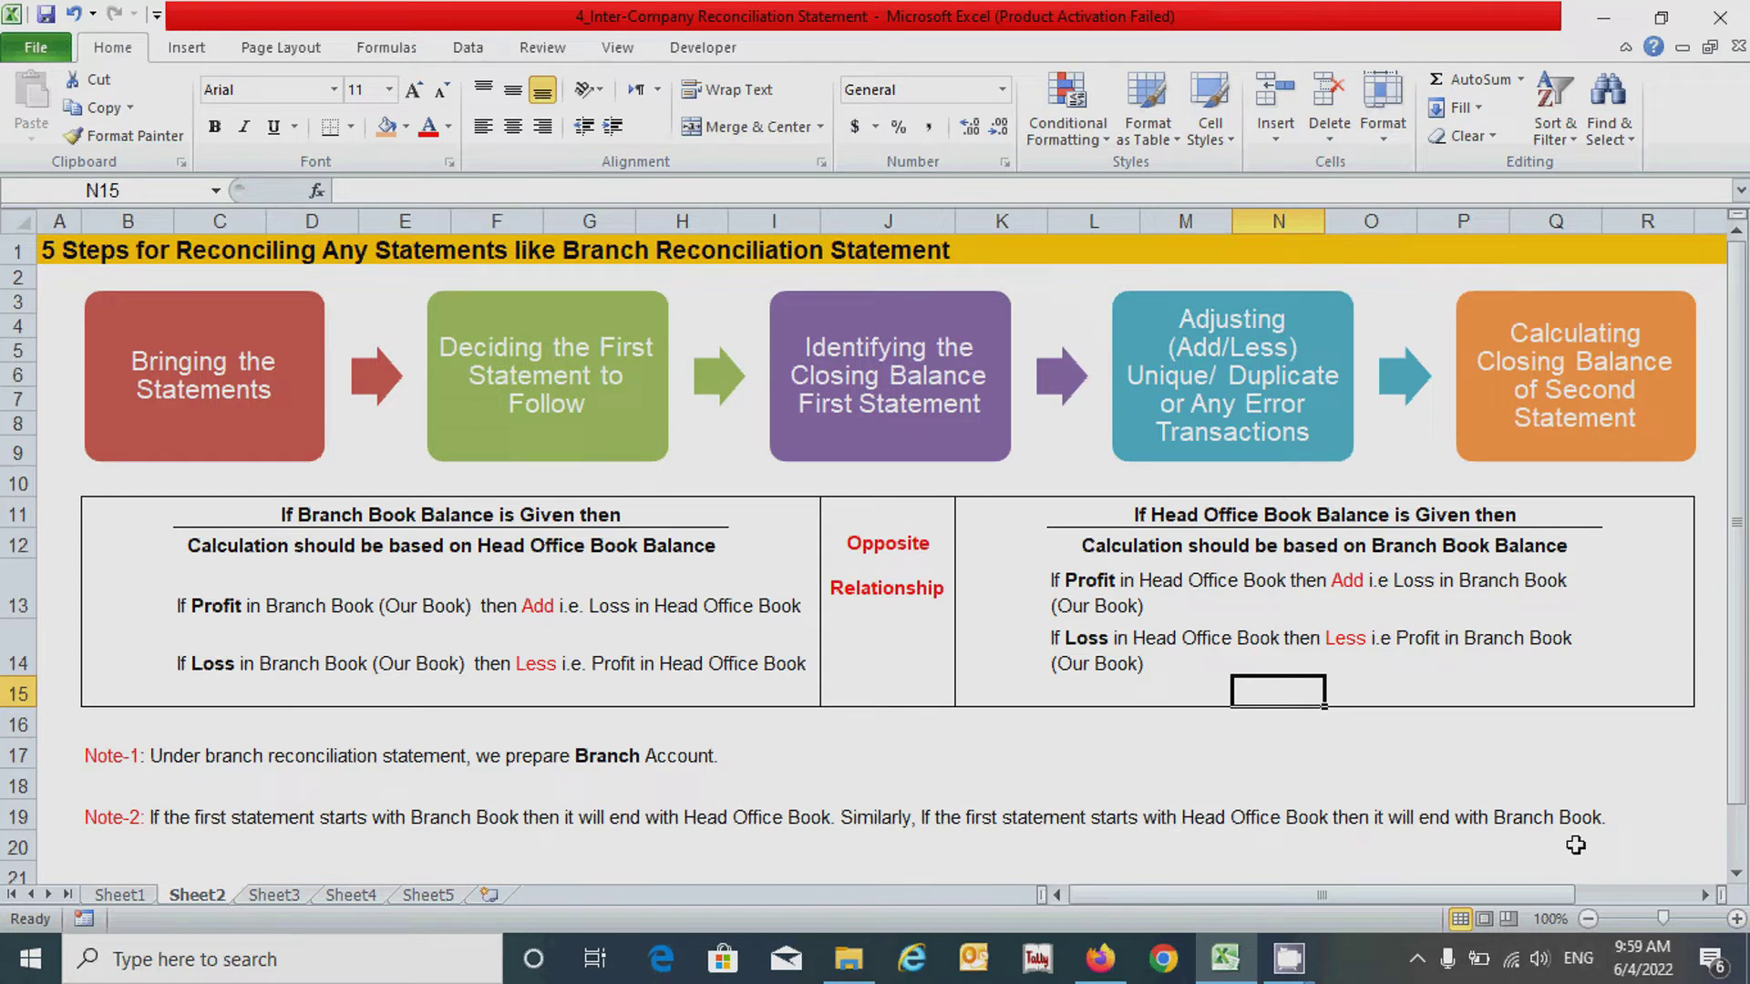
click(1679, 850)
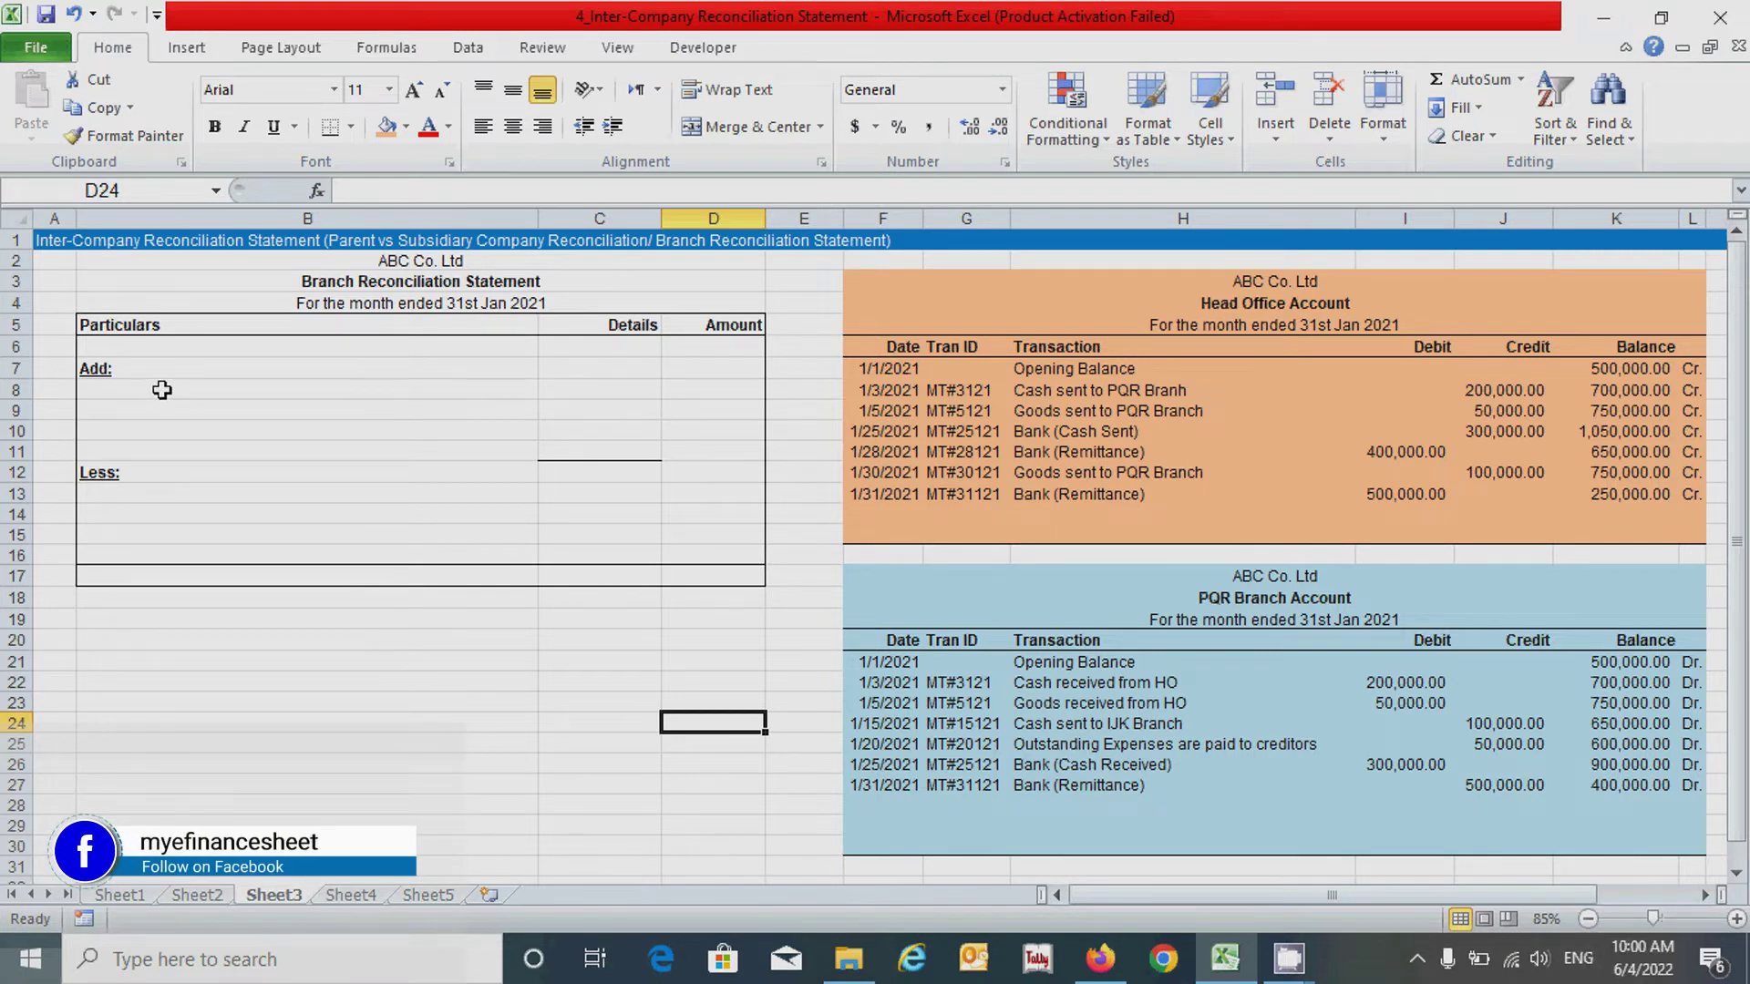
Examine the Add, Less, opening balance and closing balance rows of the blank Branch Reconciliation Statement on Sheet3.
click(162, 390)
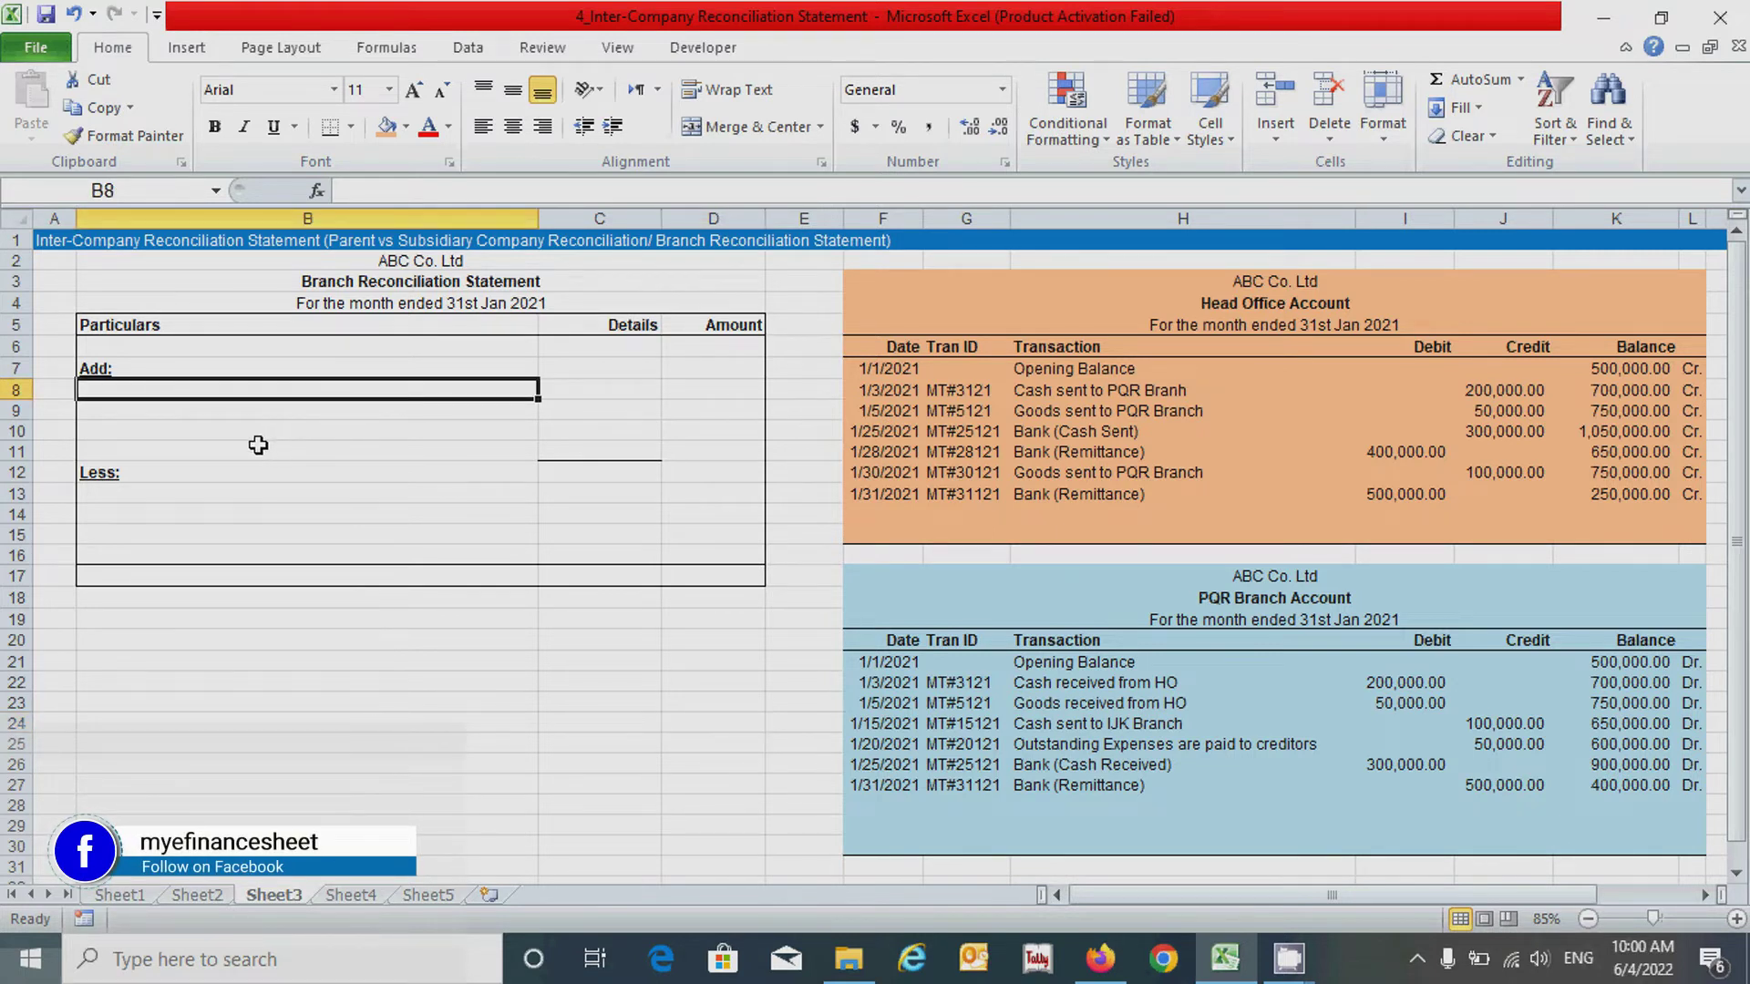
click(143, 492)
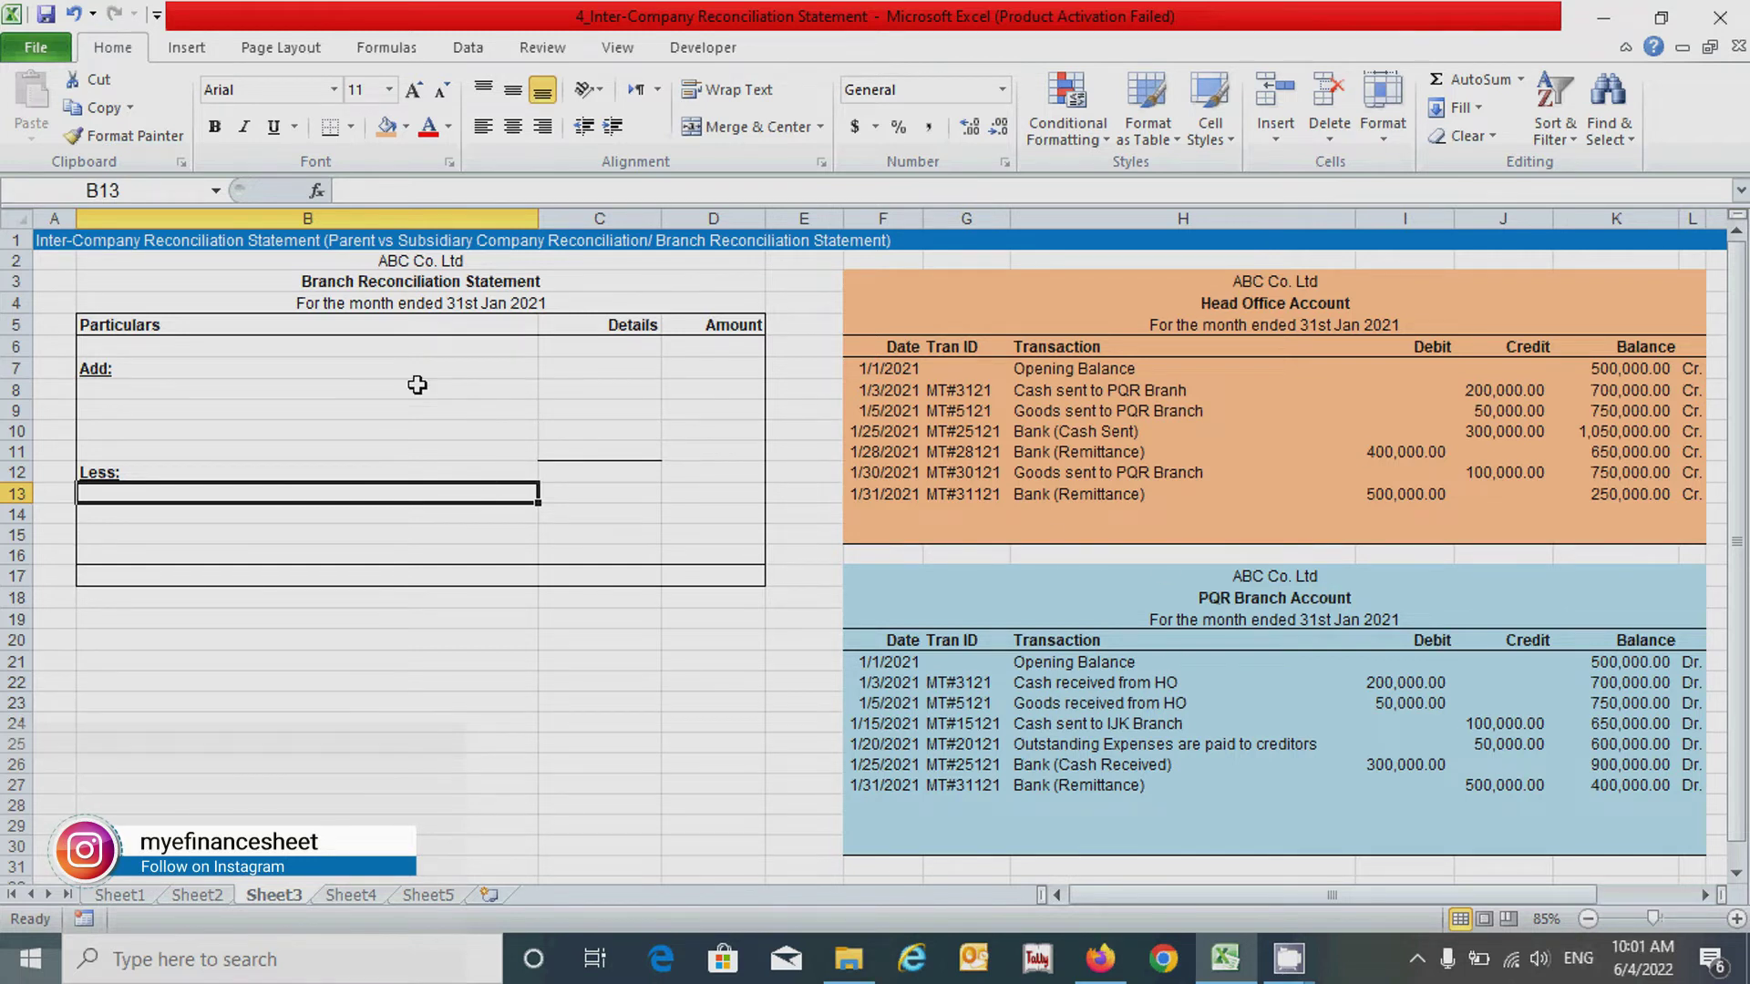
click(404, 350)
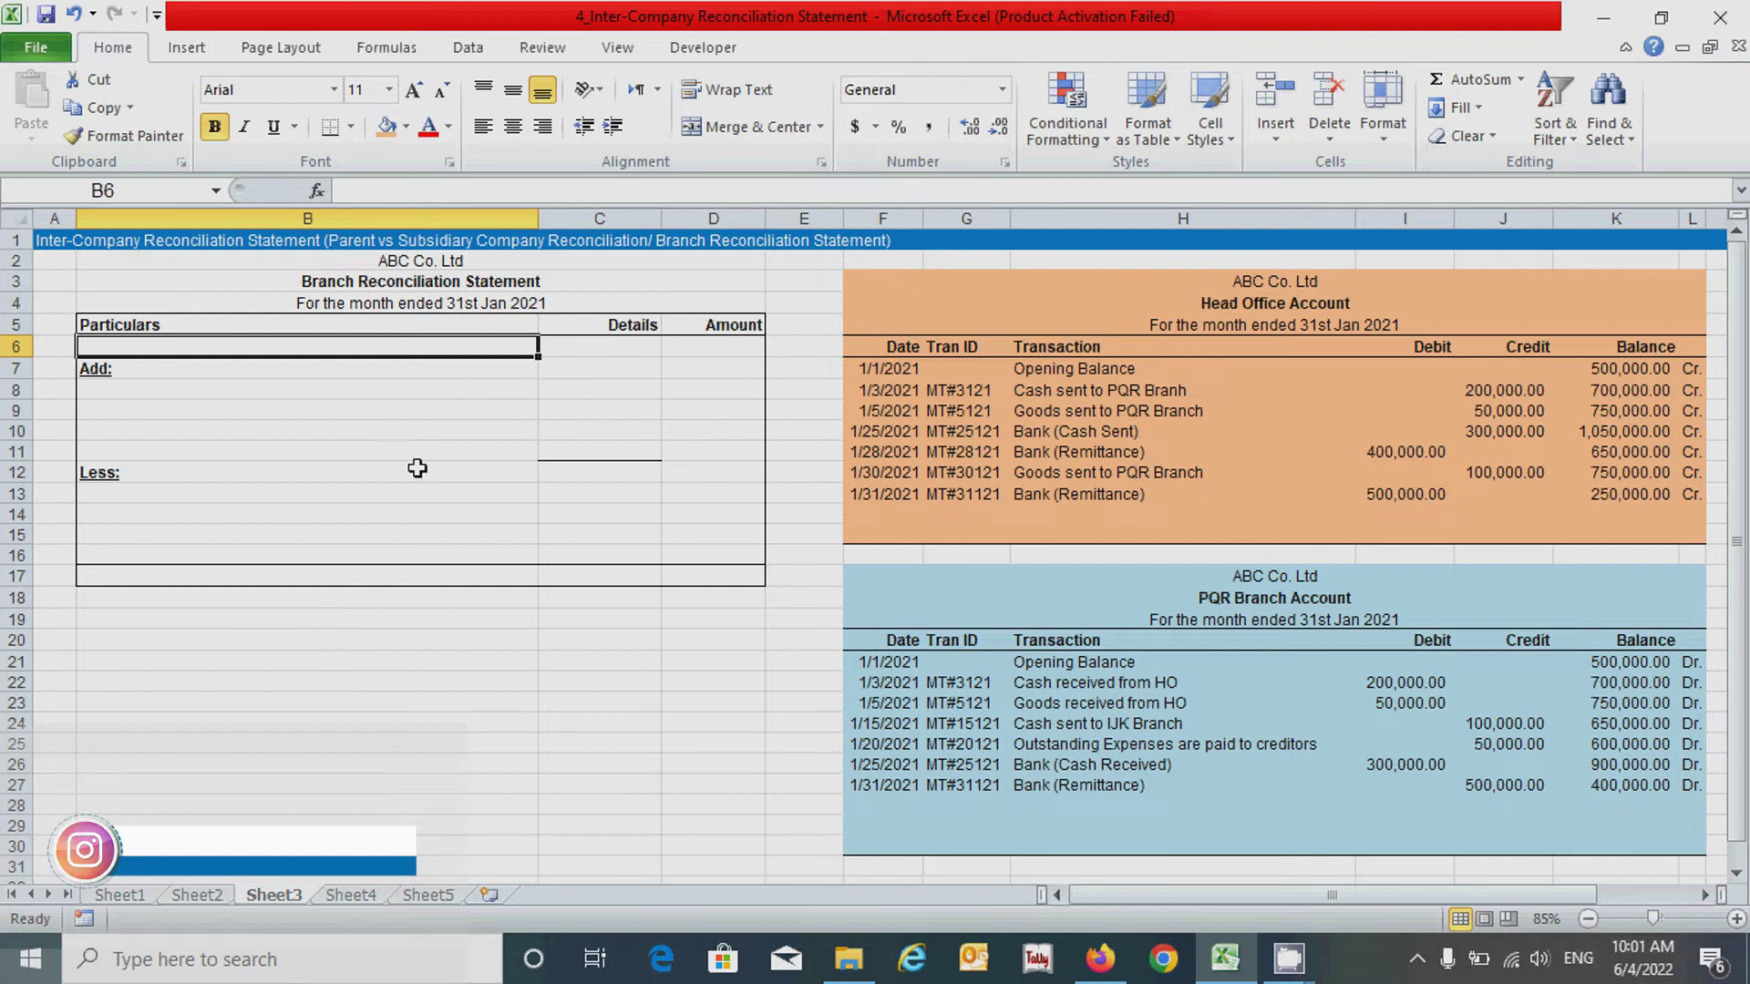
click(385, 576)
click(353, 349)
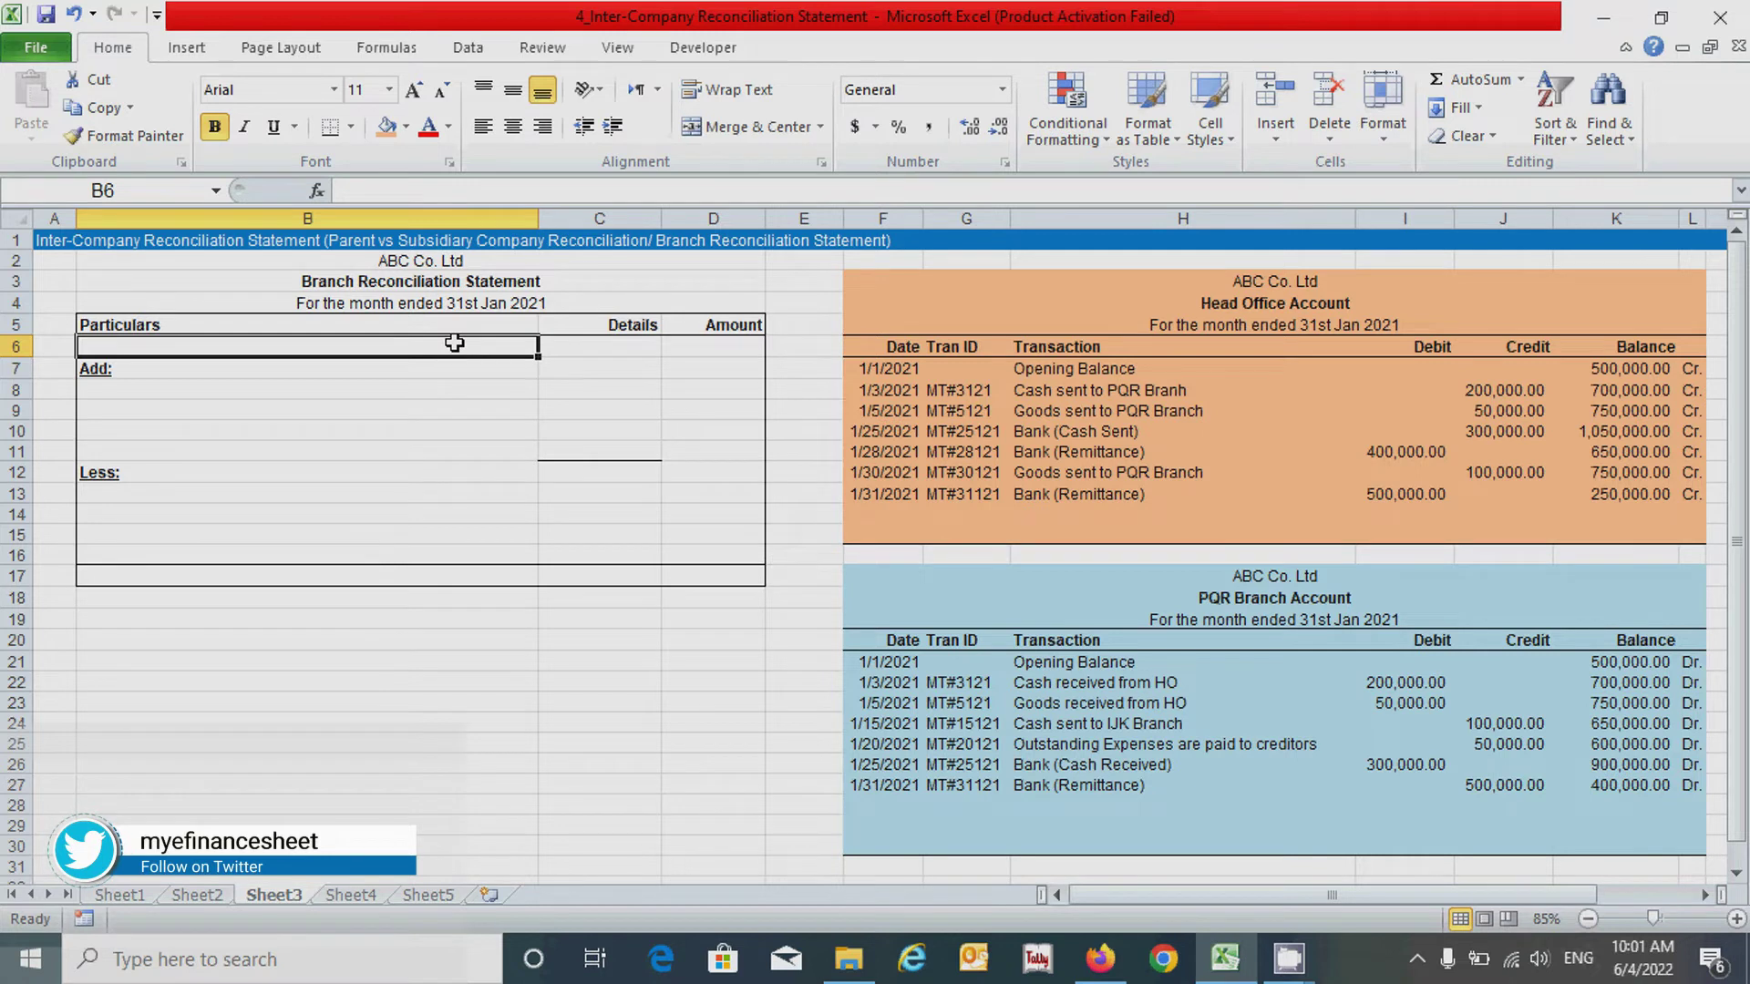
click(686, 350)
click(714, 575)
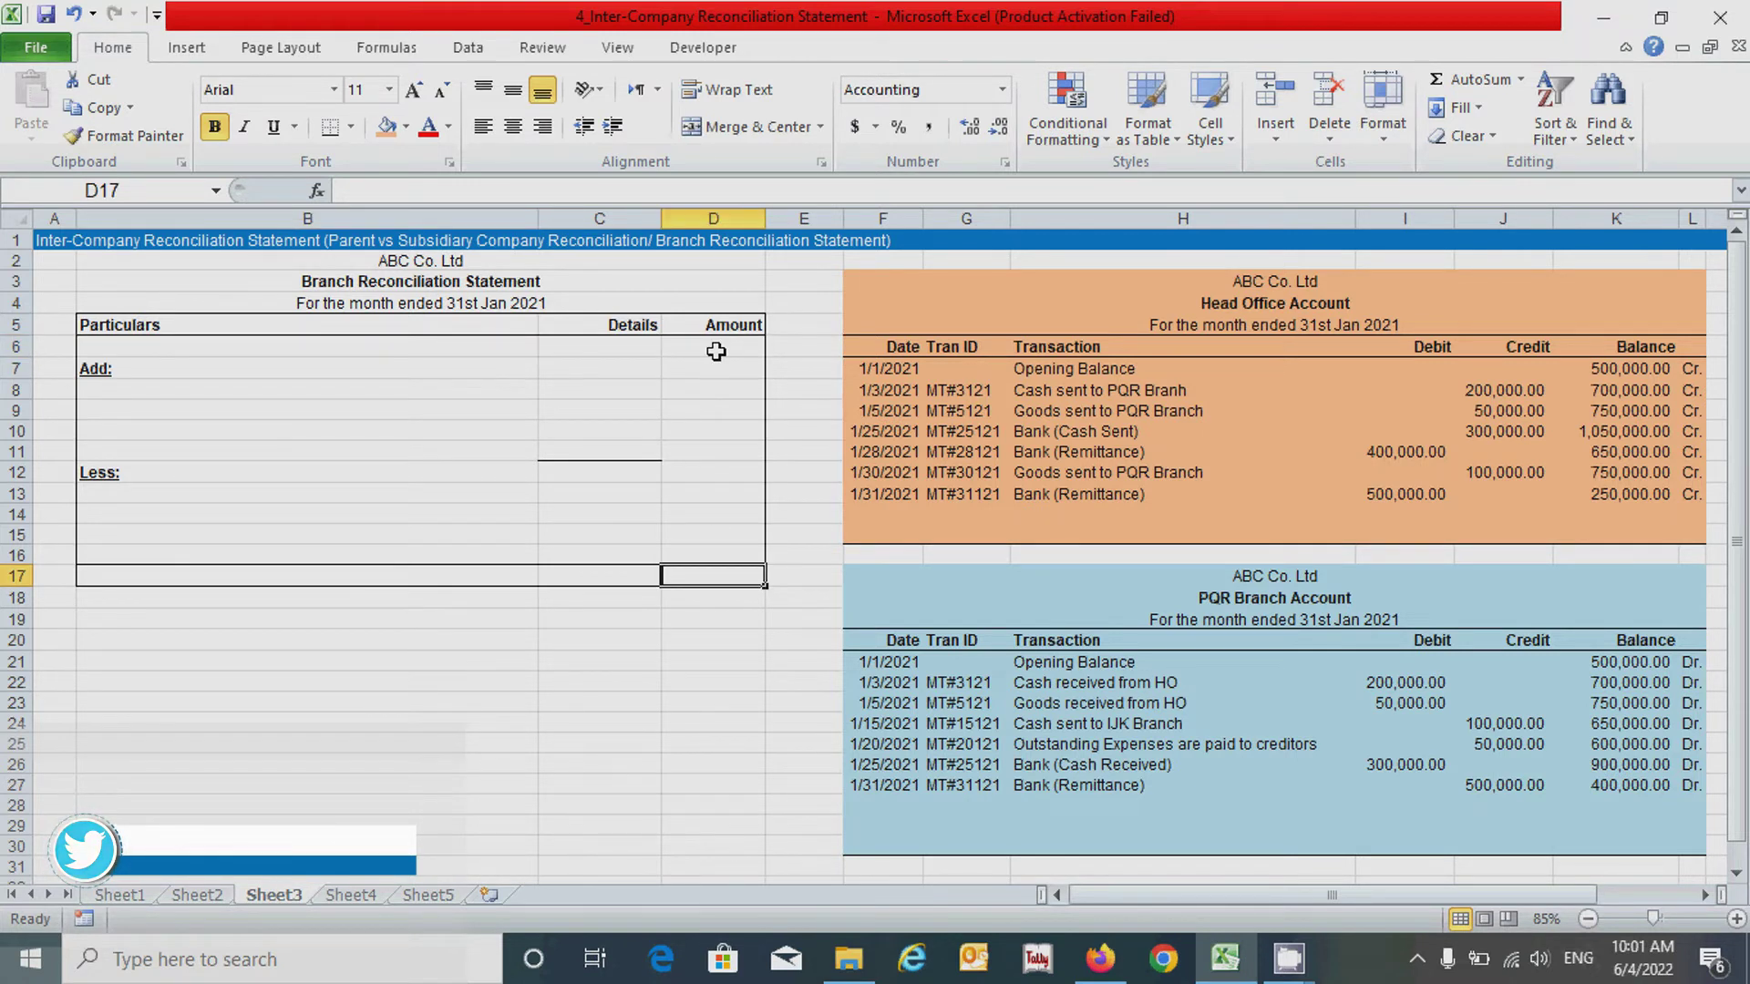
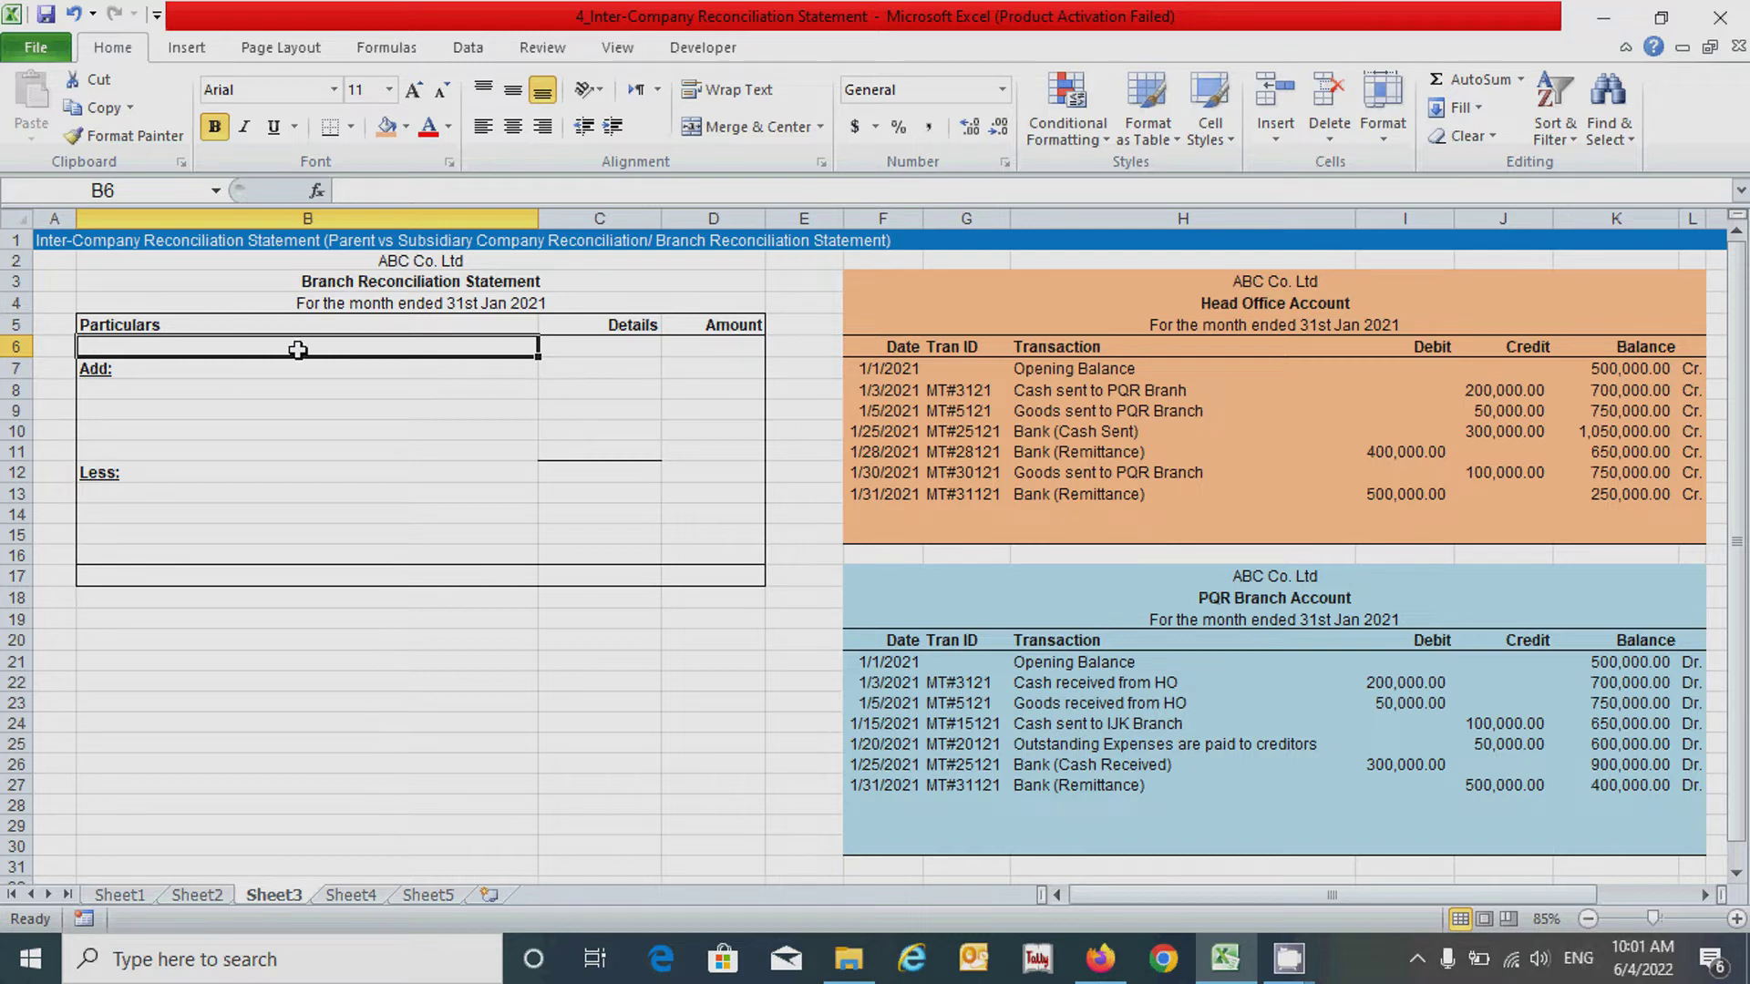
Enter "Balance as per Head Office" as the statement's opening row in B6 with an amount of 250000 in D6.
text(Balance as per Head O)
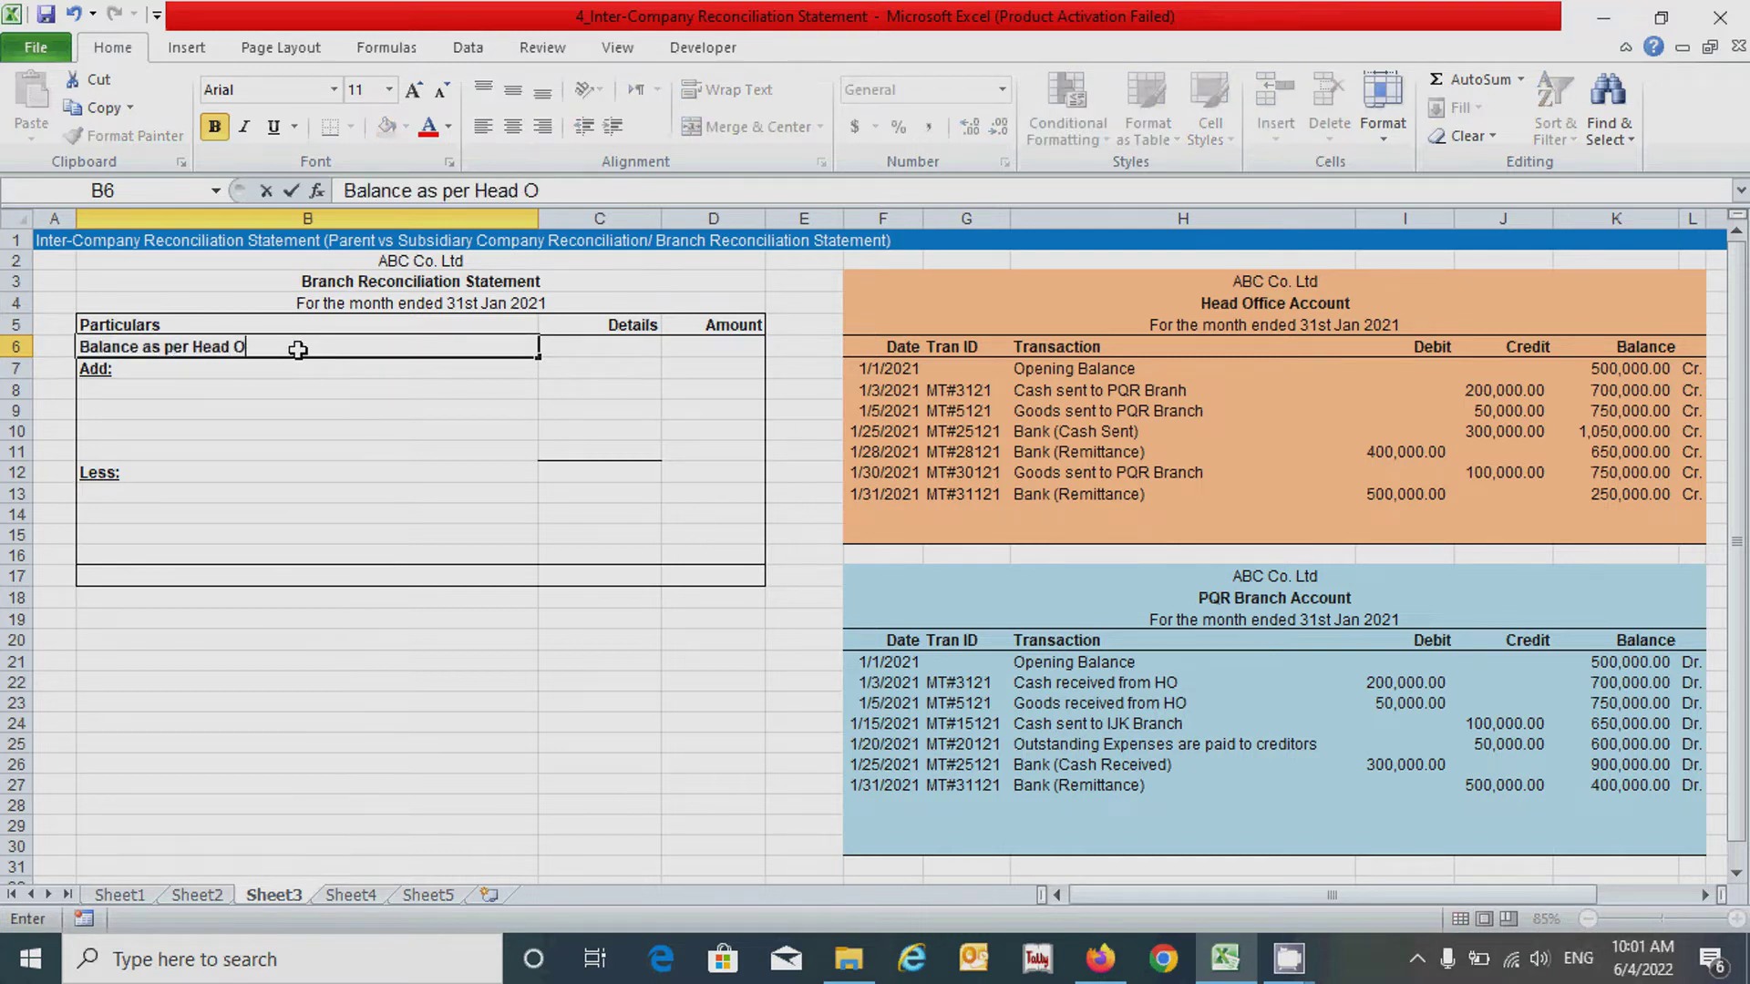
text(ffice)
key(Tab)
click(702, 344)
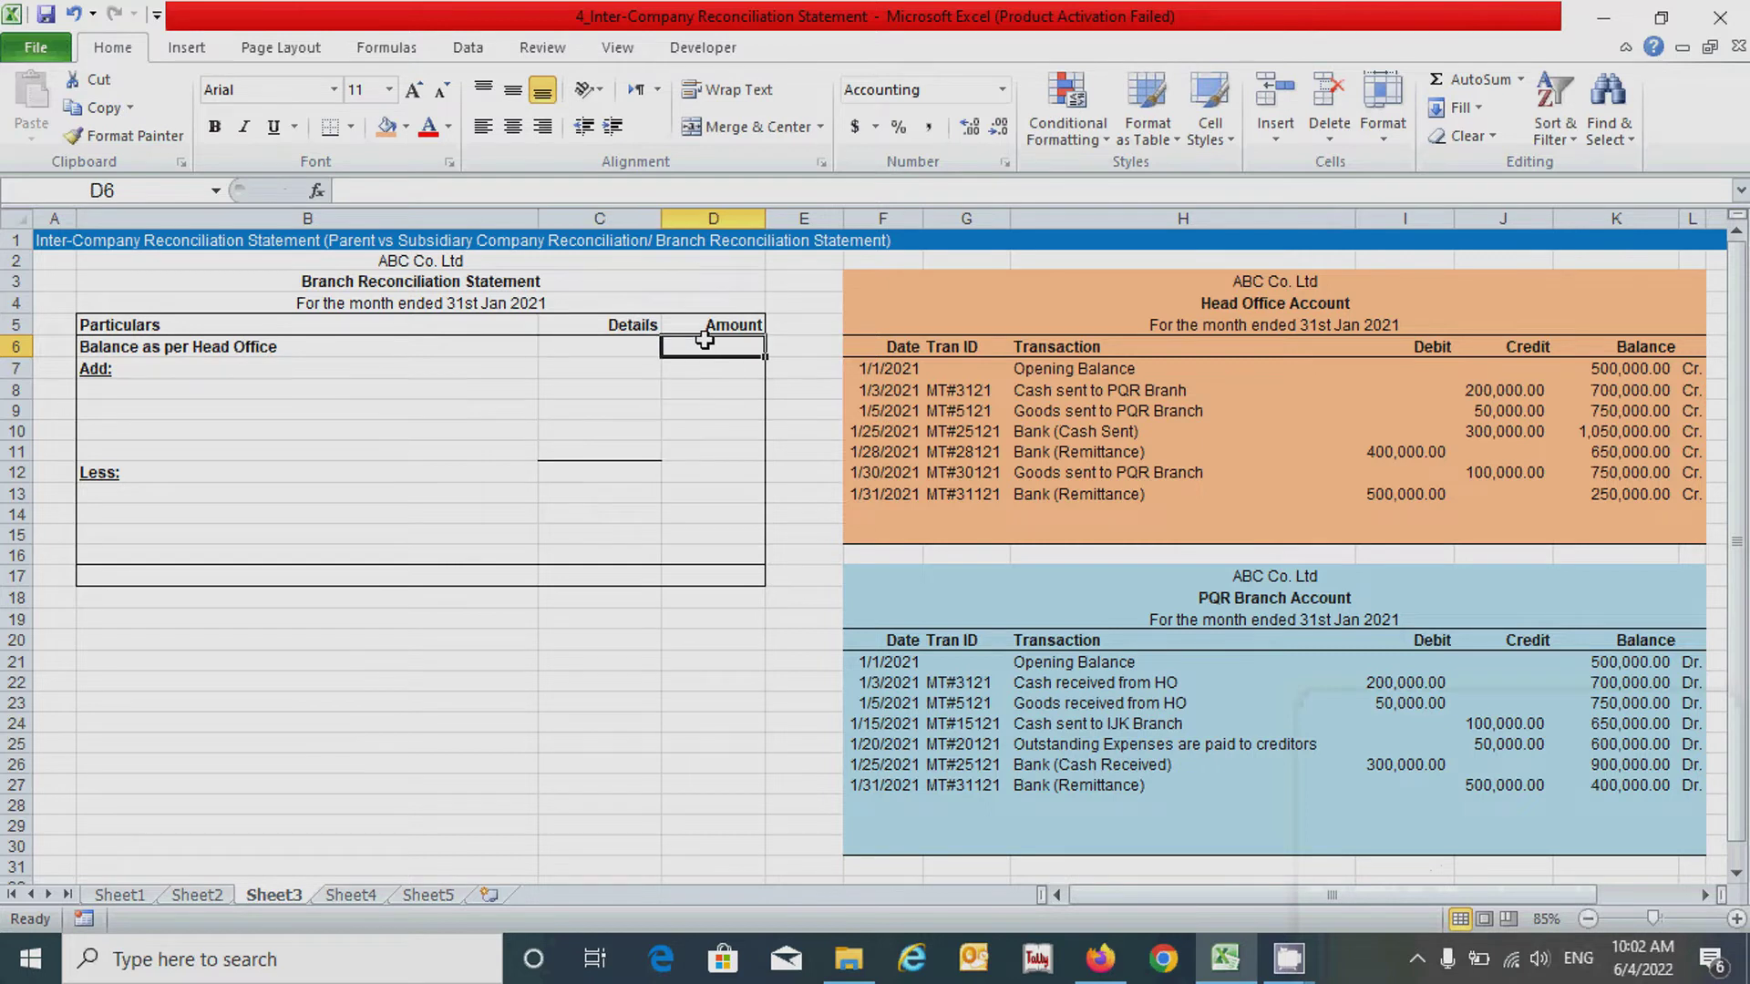
text(250000)
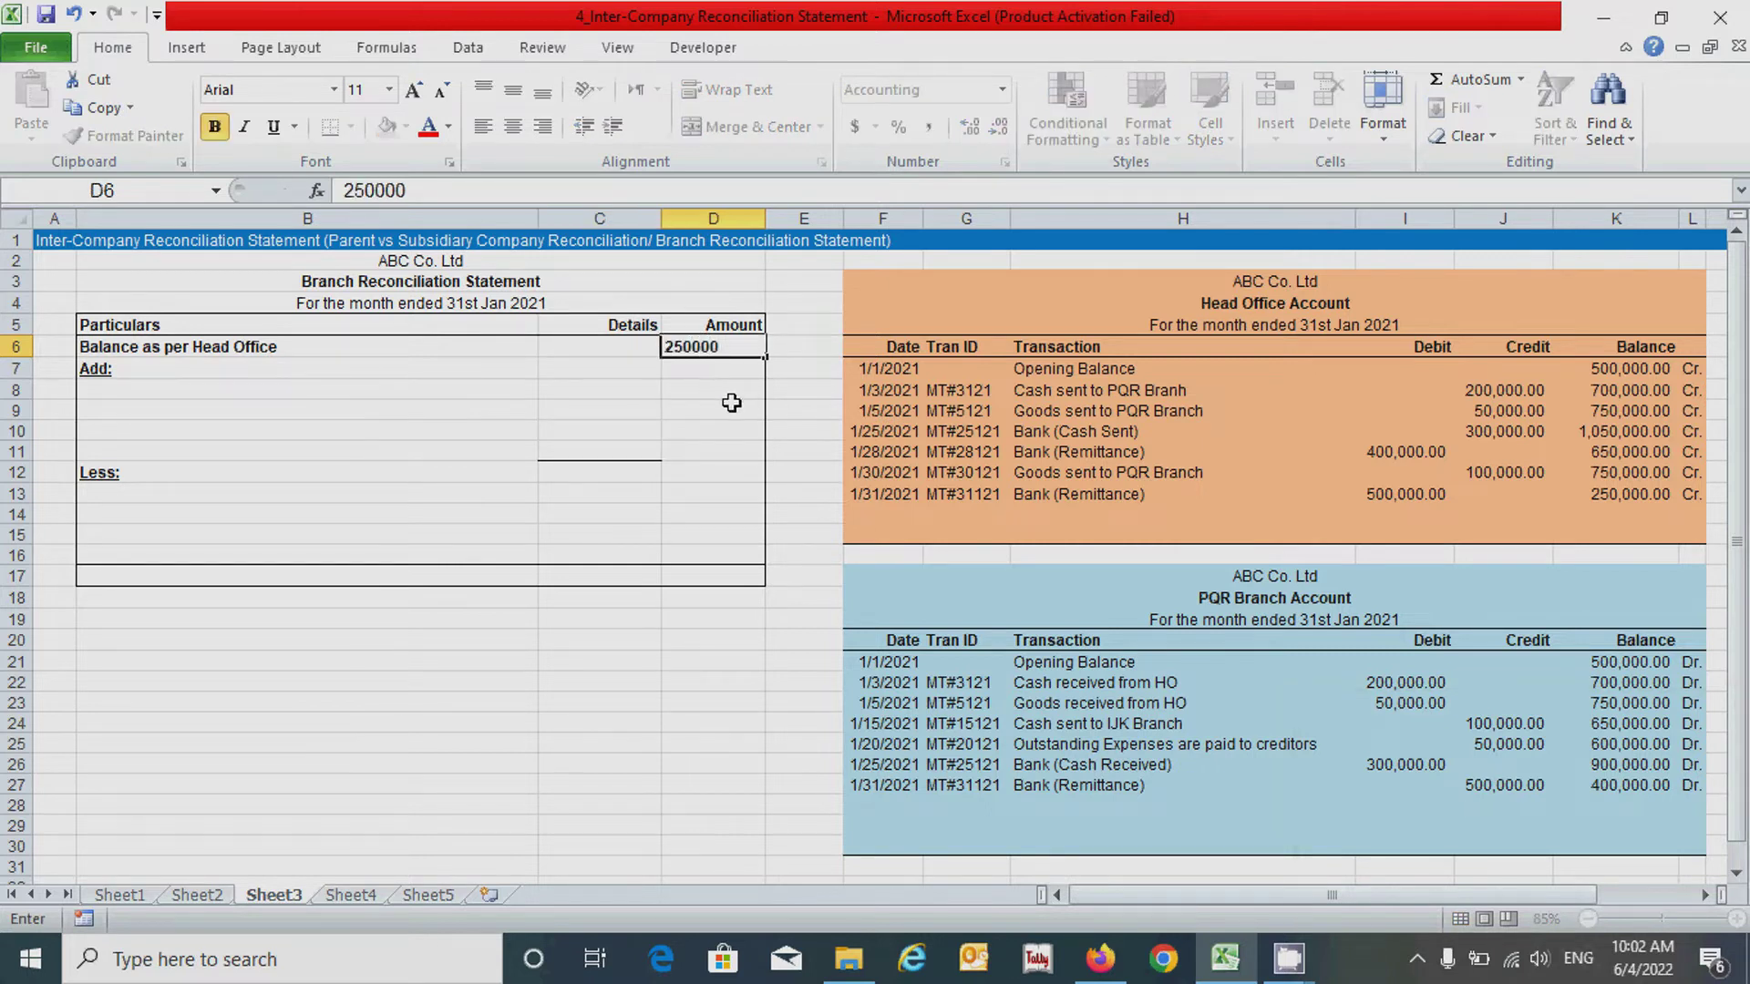
key(Return)
Label the statement's closing row in B17 "Balance as per PQR Branch".
click(193, 576)
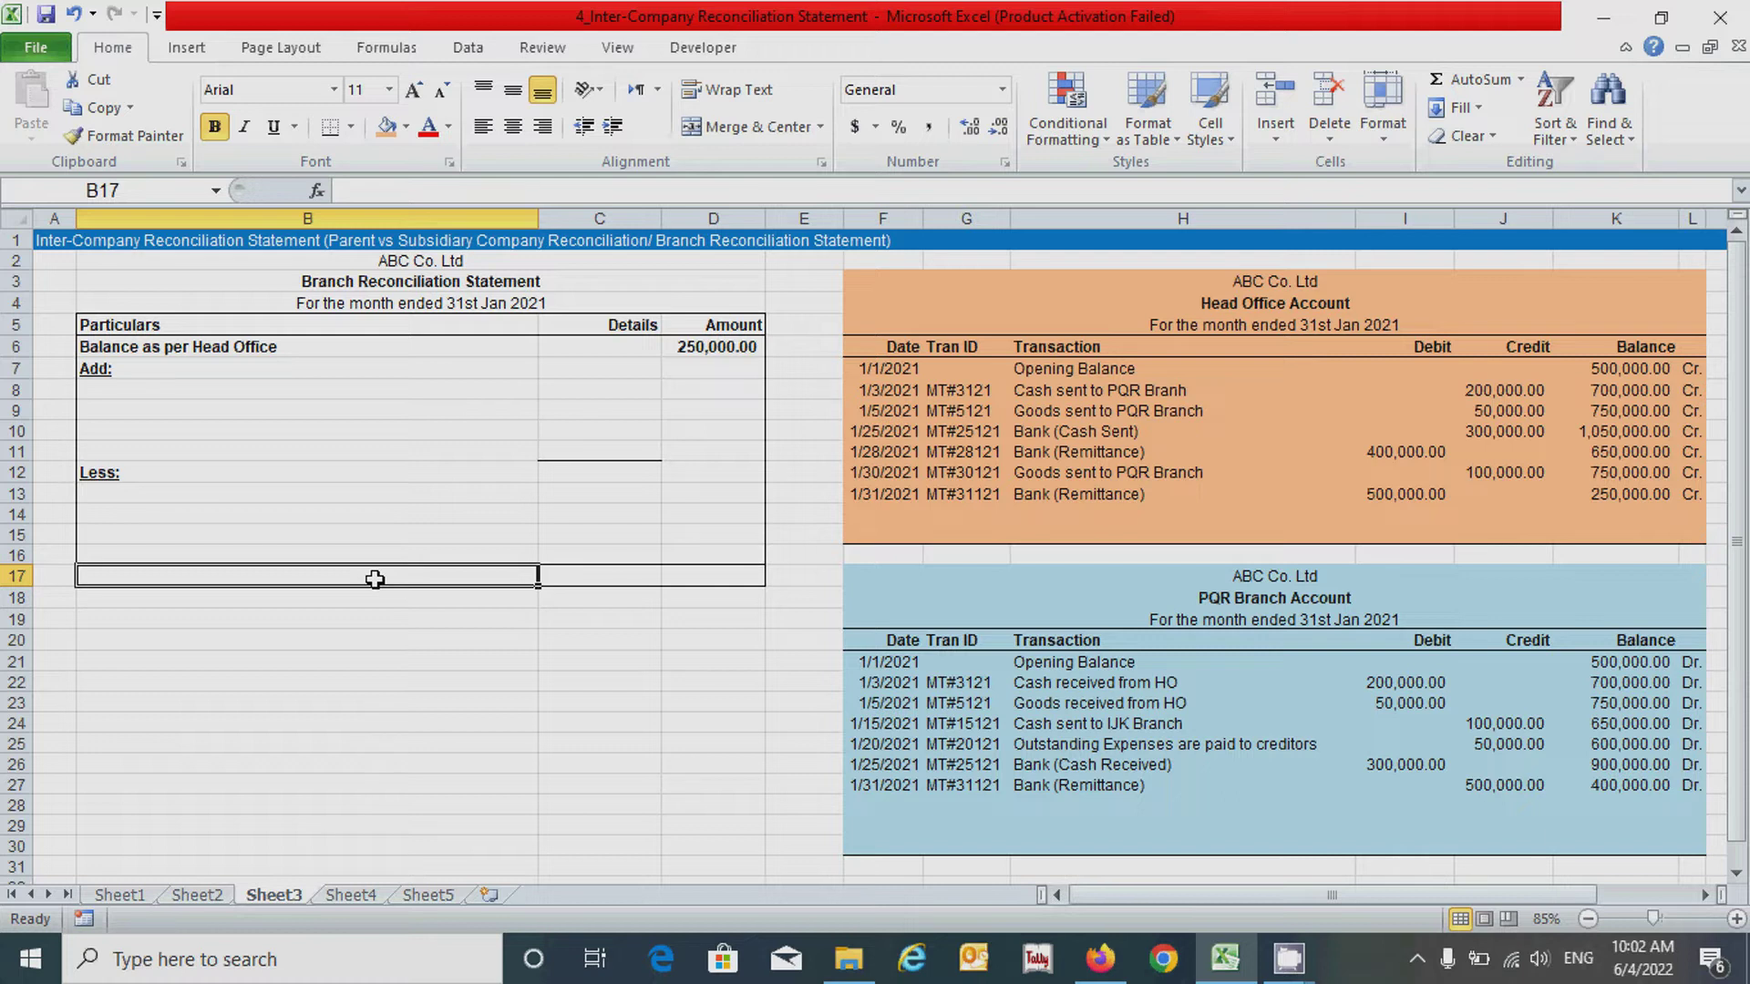
text(B)
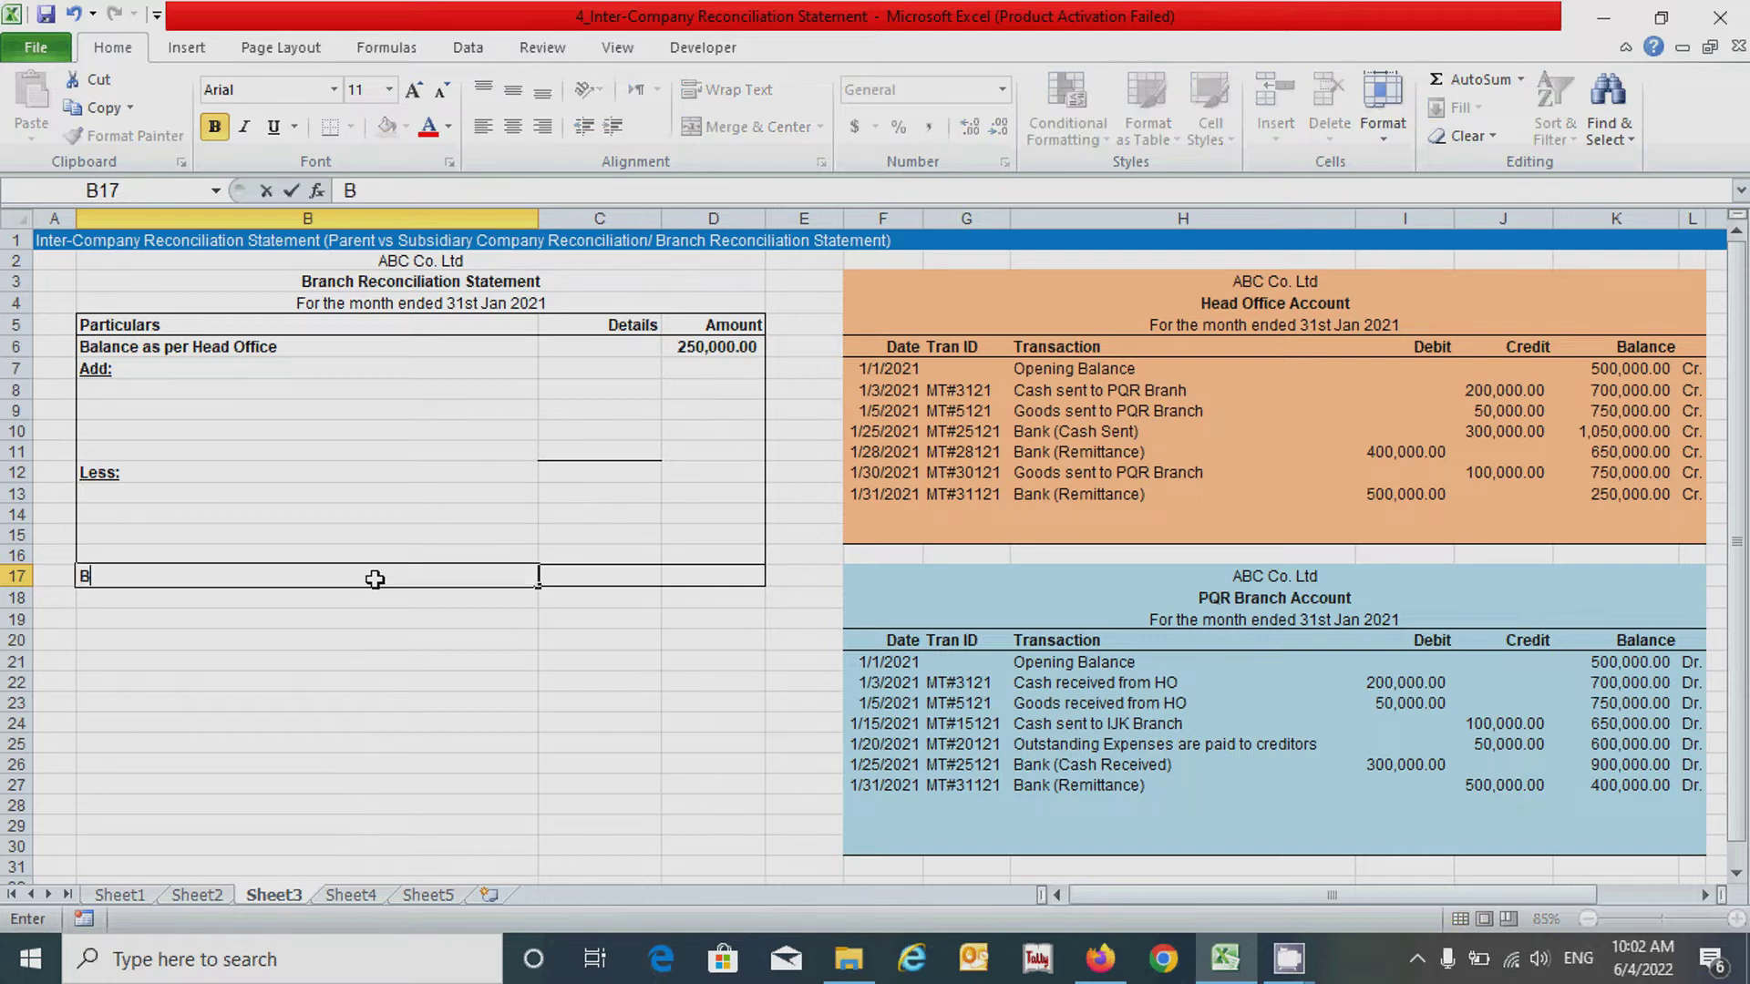
text(alance as per P)
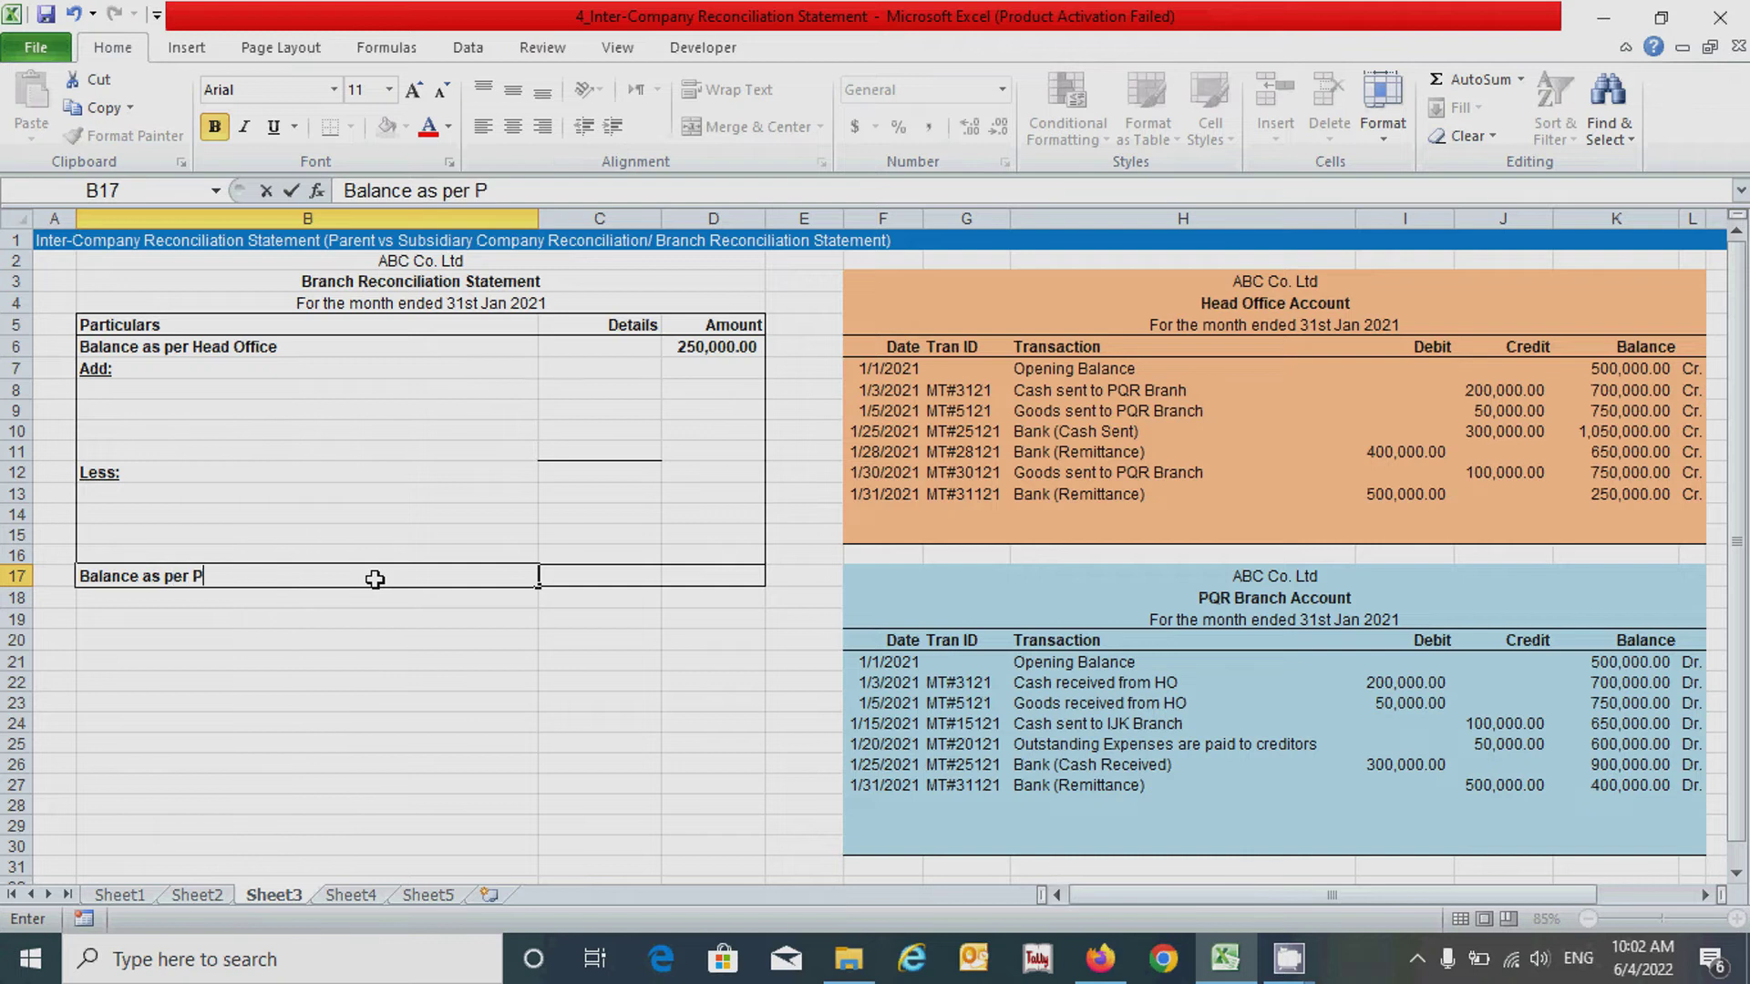
text(QR Branch)
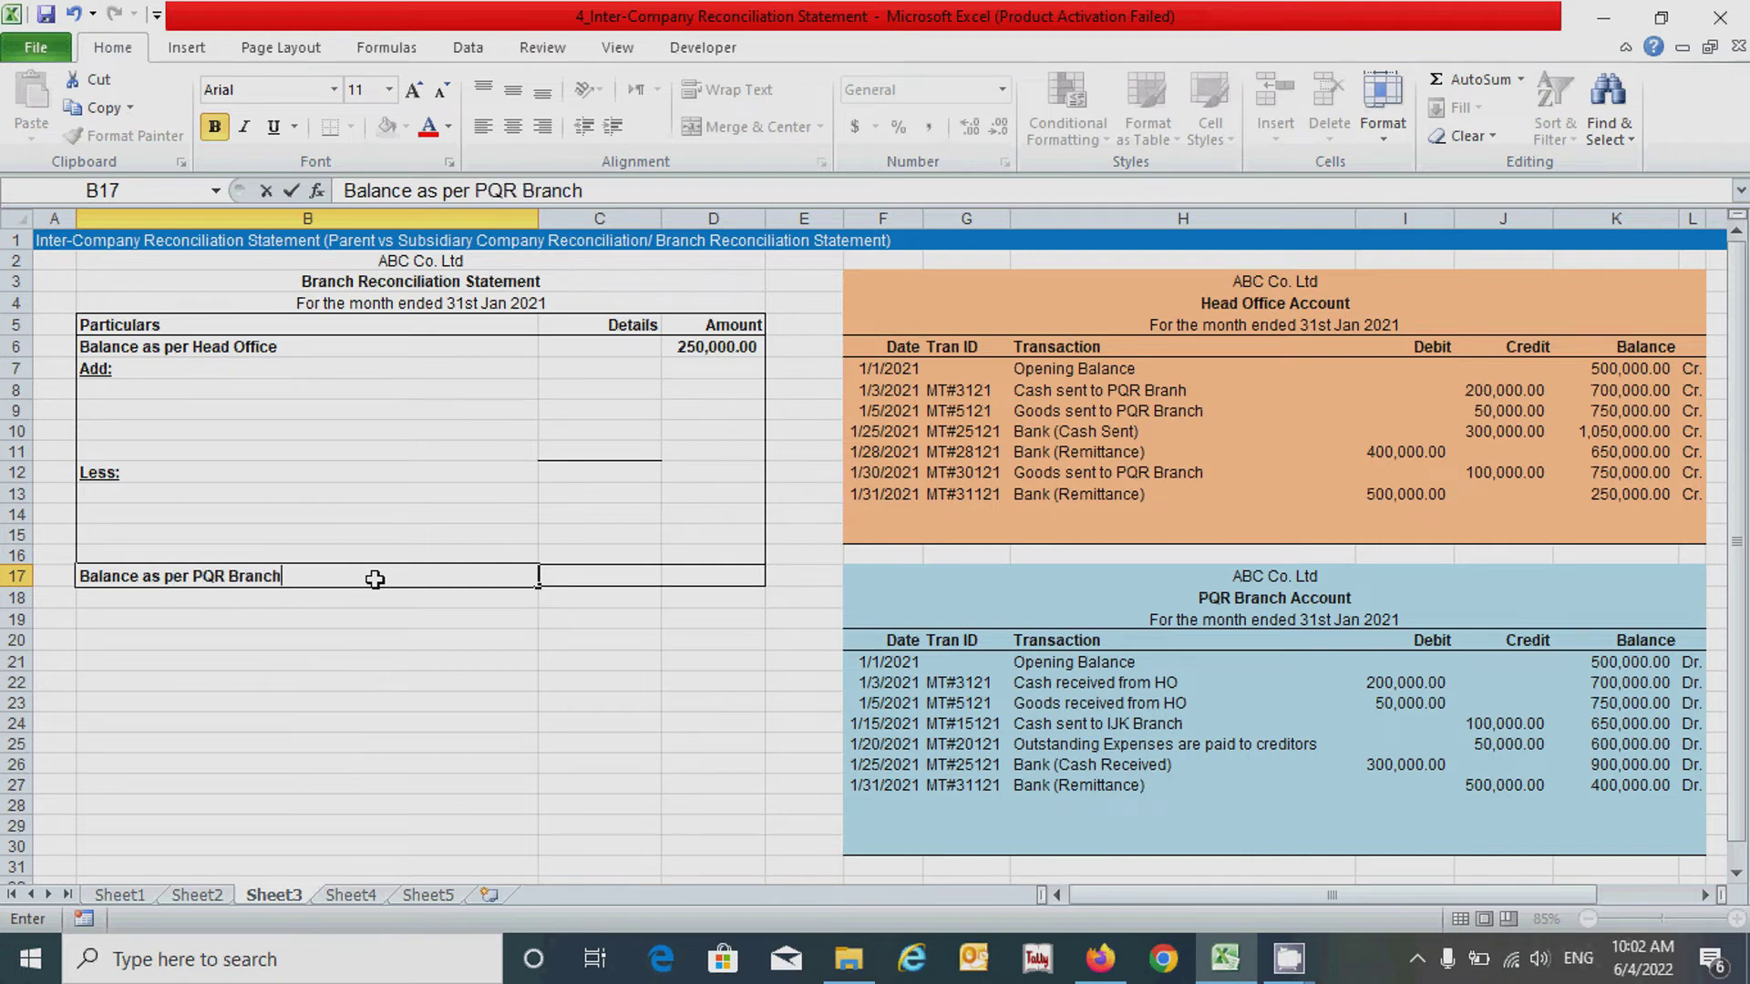
key(Tab)
Review the closing balance row on Sheet3, and compare the Head Office and PQR Branch accounts on Sheet4 for unmatched transactions.
click(308, 570)
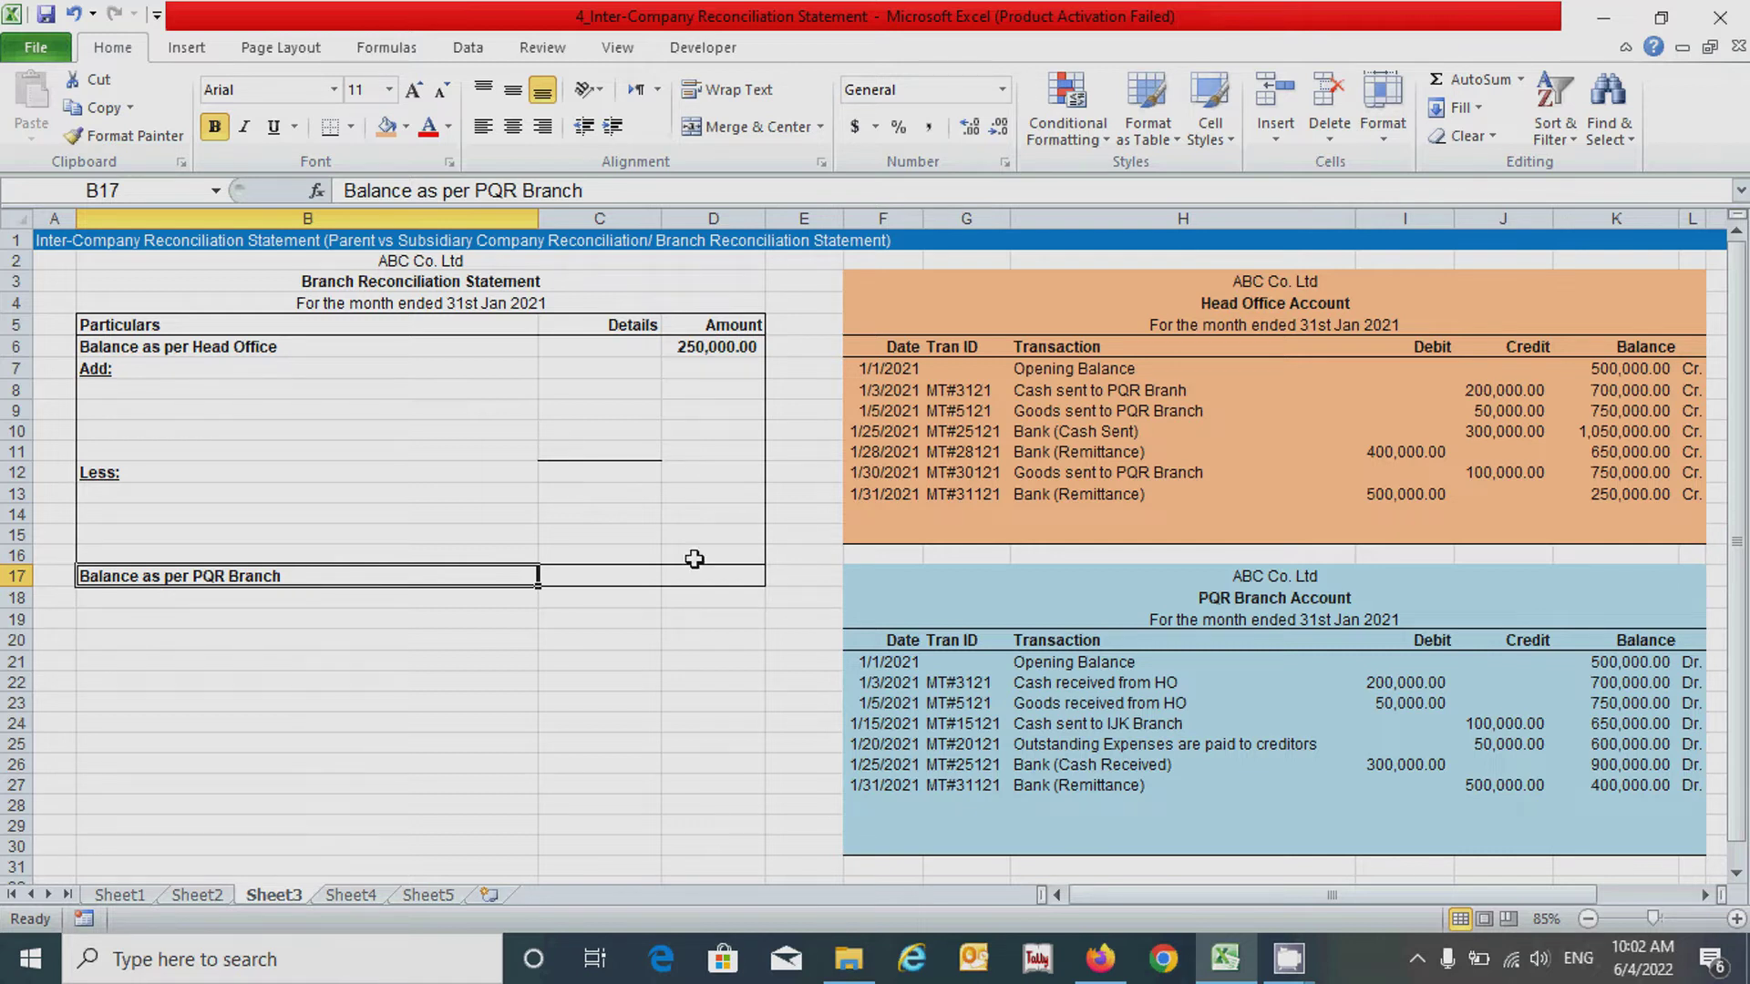
click(733, 581)
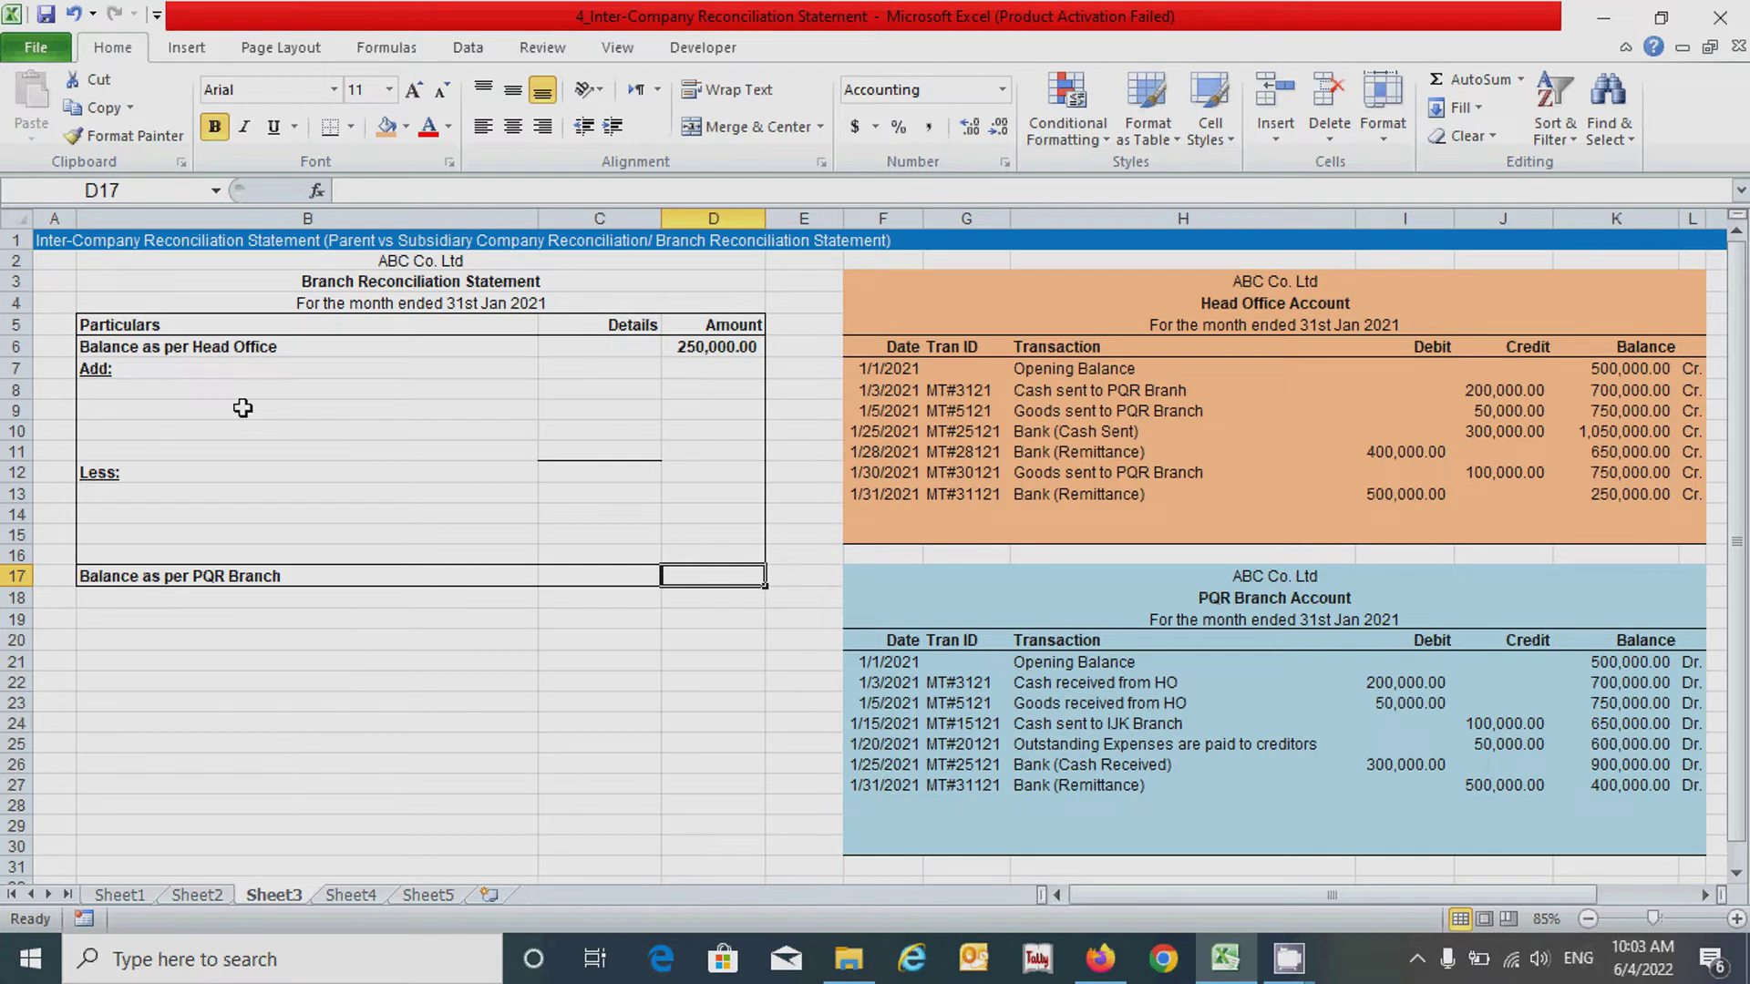
click(466, 571)
click(720, 576)
click(251, 392)
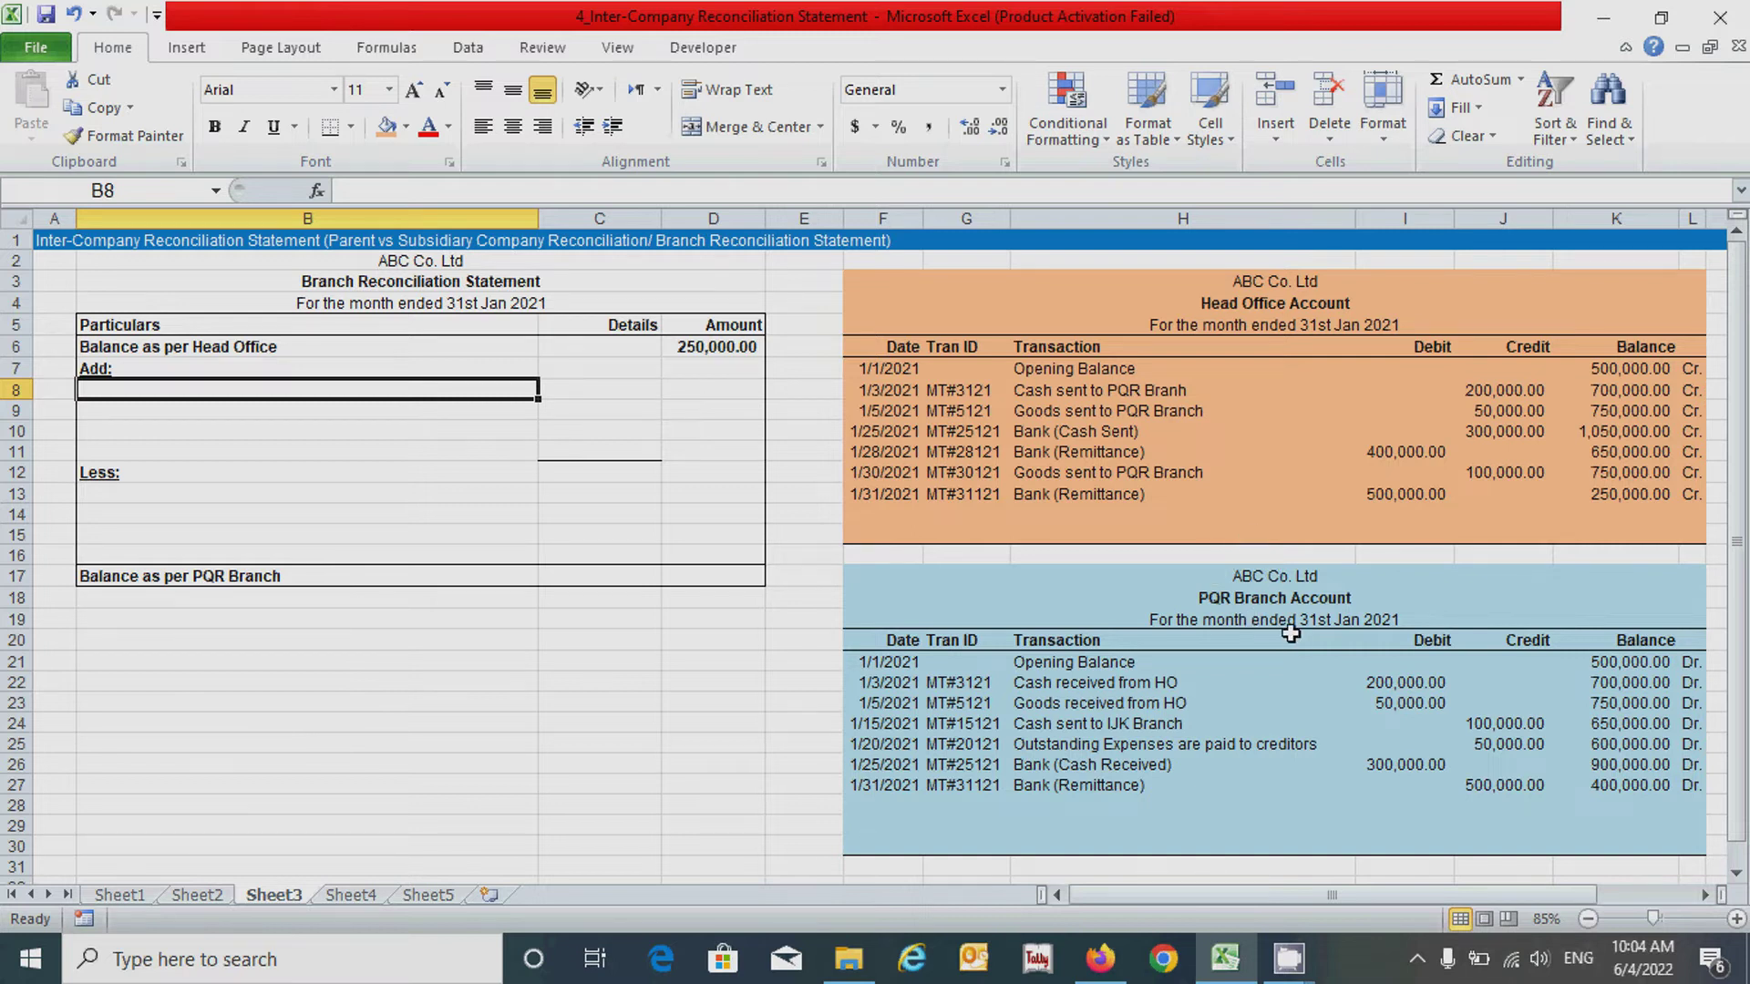
key(ctrl+Page_Down)
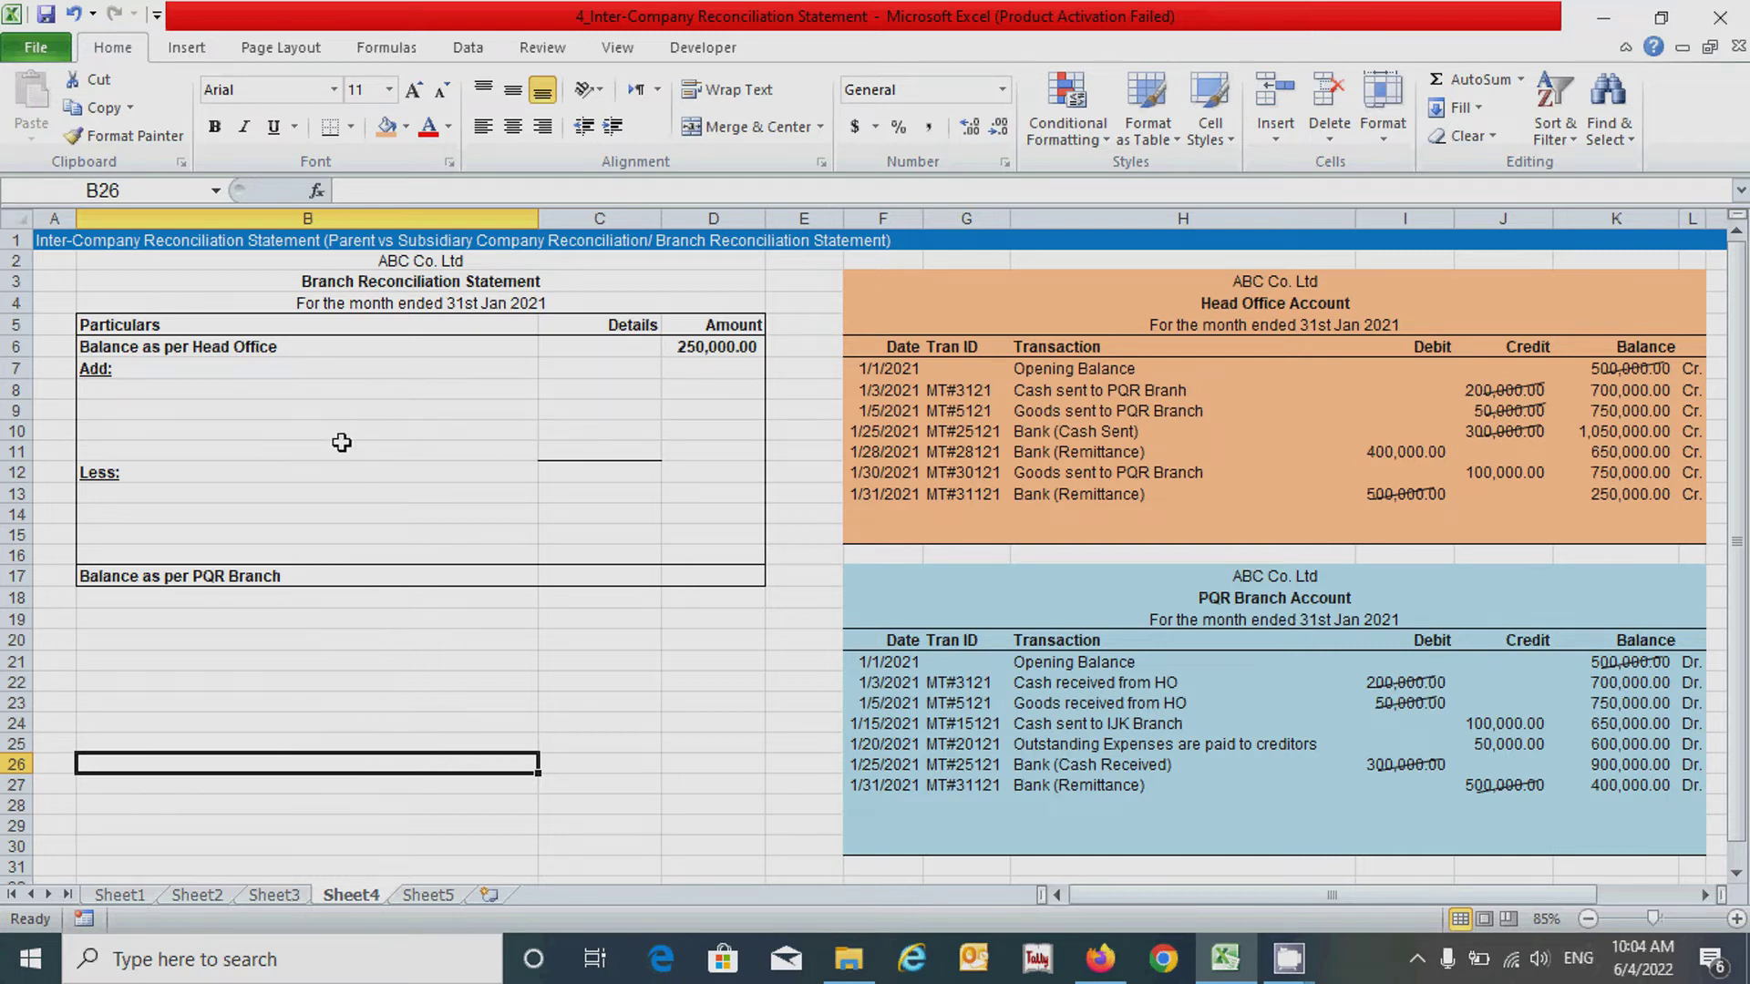
click(1266, 432)
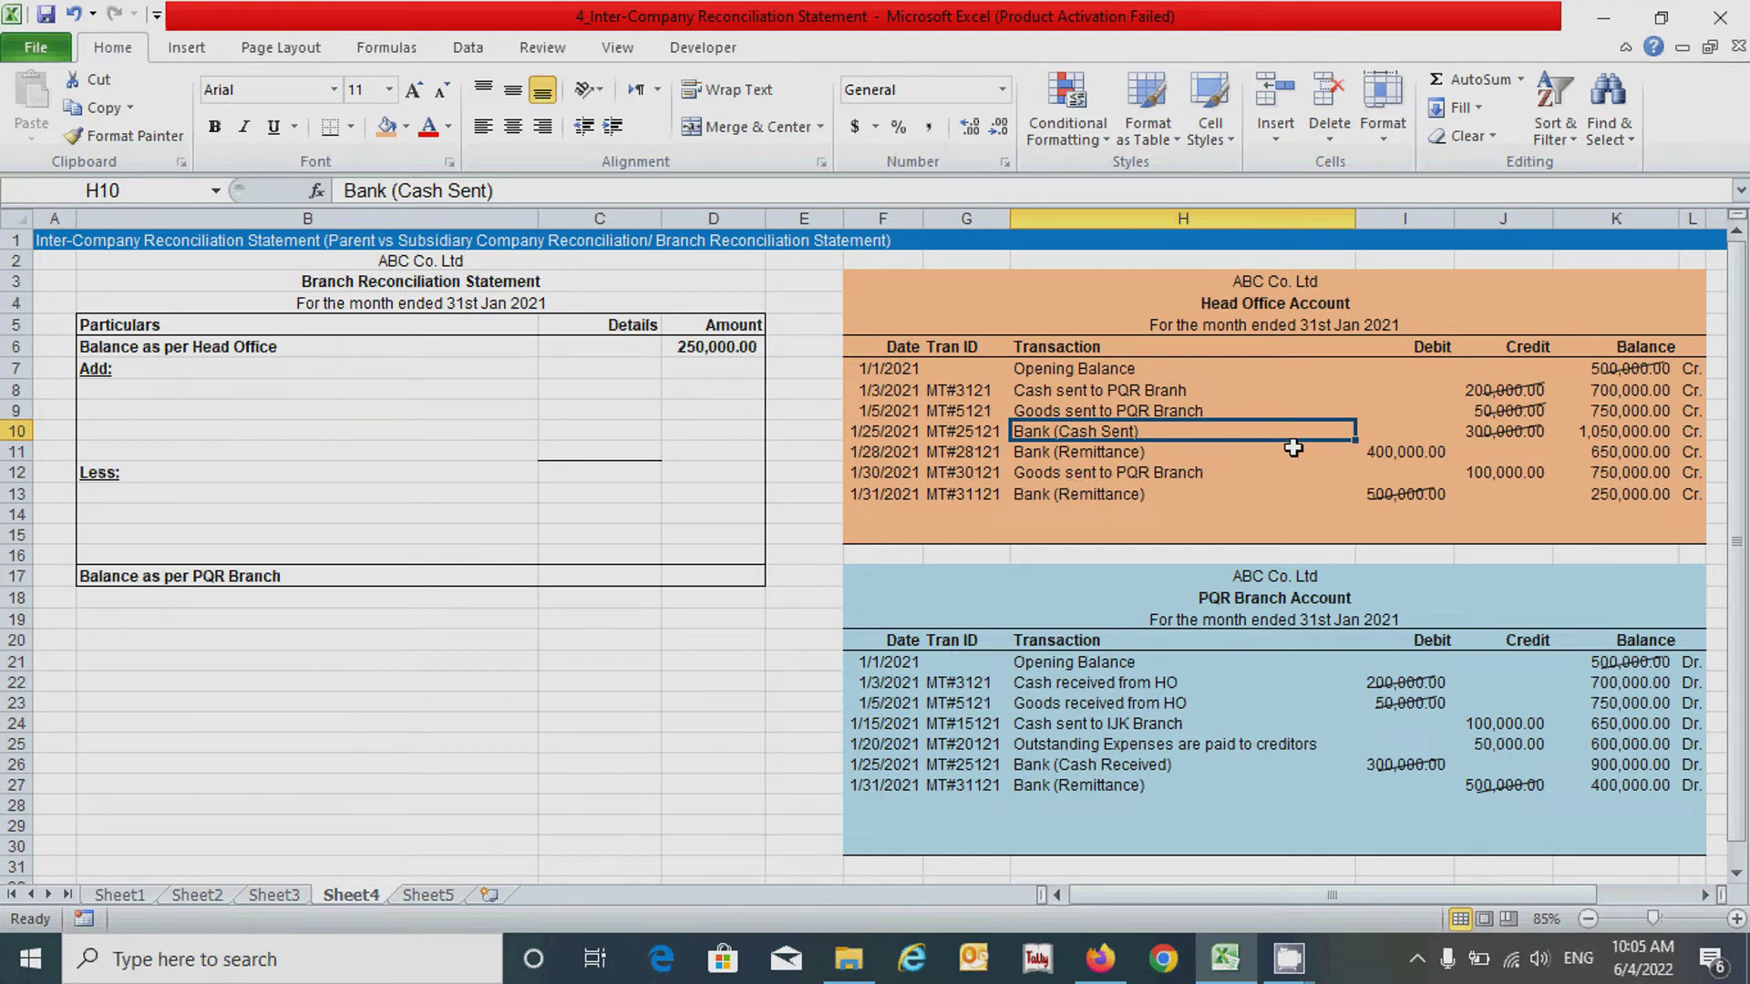
click(127, 393)
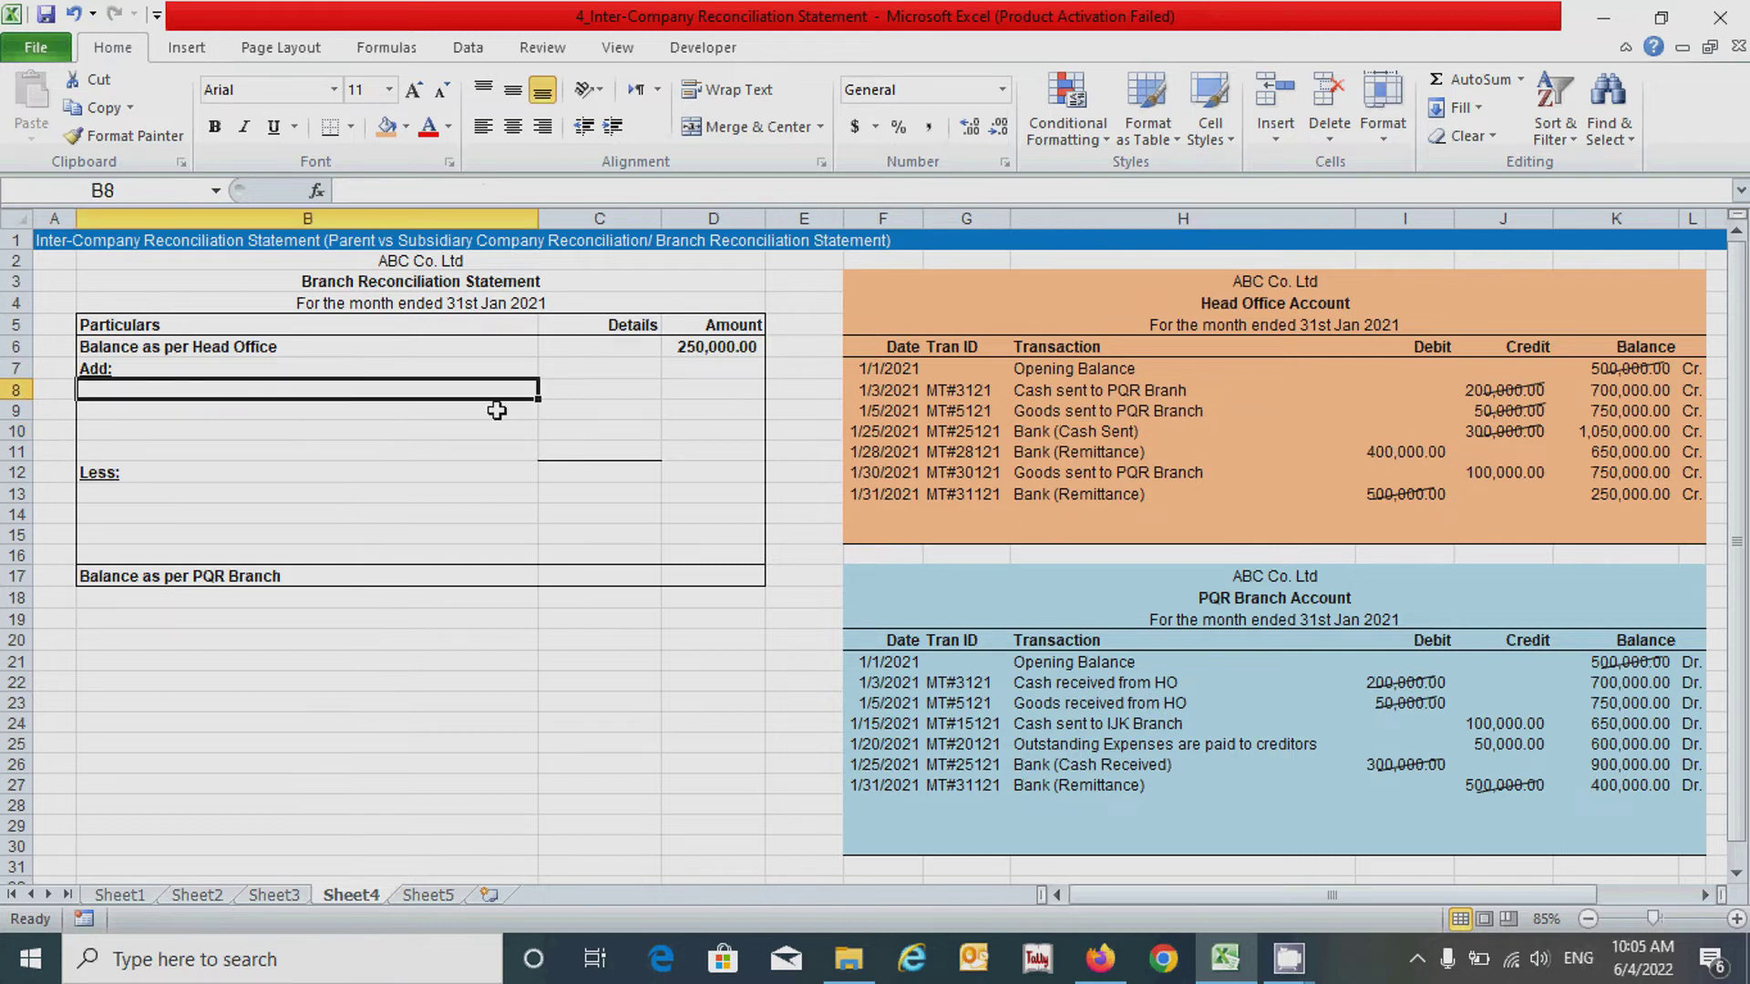
Record "Cash sent to HO but not recorded in branch account-MT#28121" in B8 under Add, with 400000 in the Details column.
click(1093, 451)
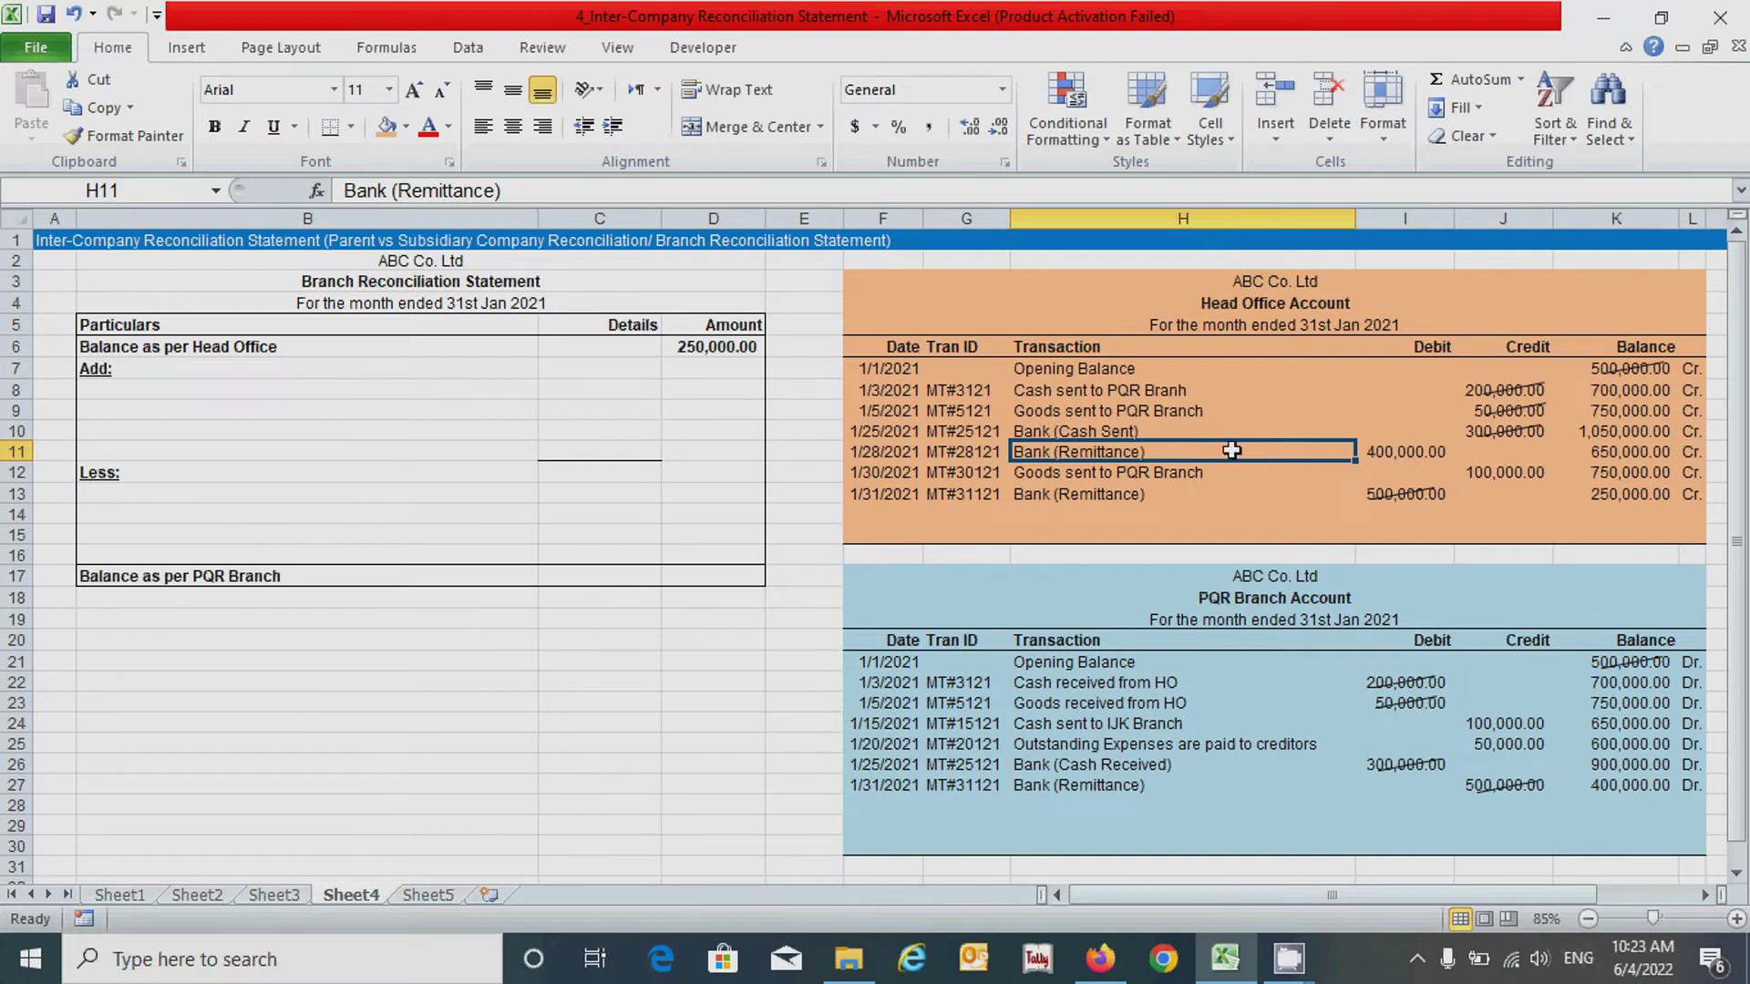
click(208, 392)
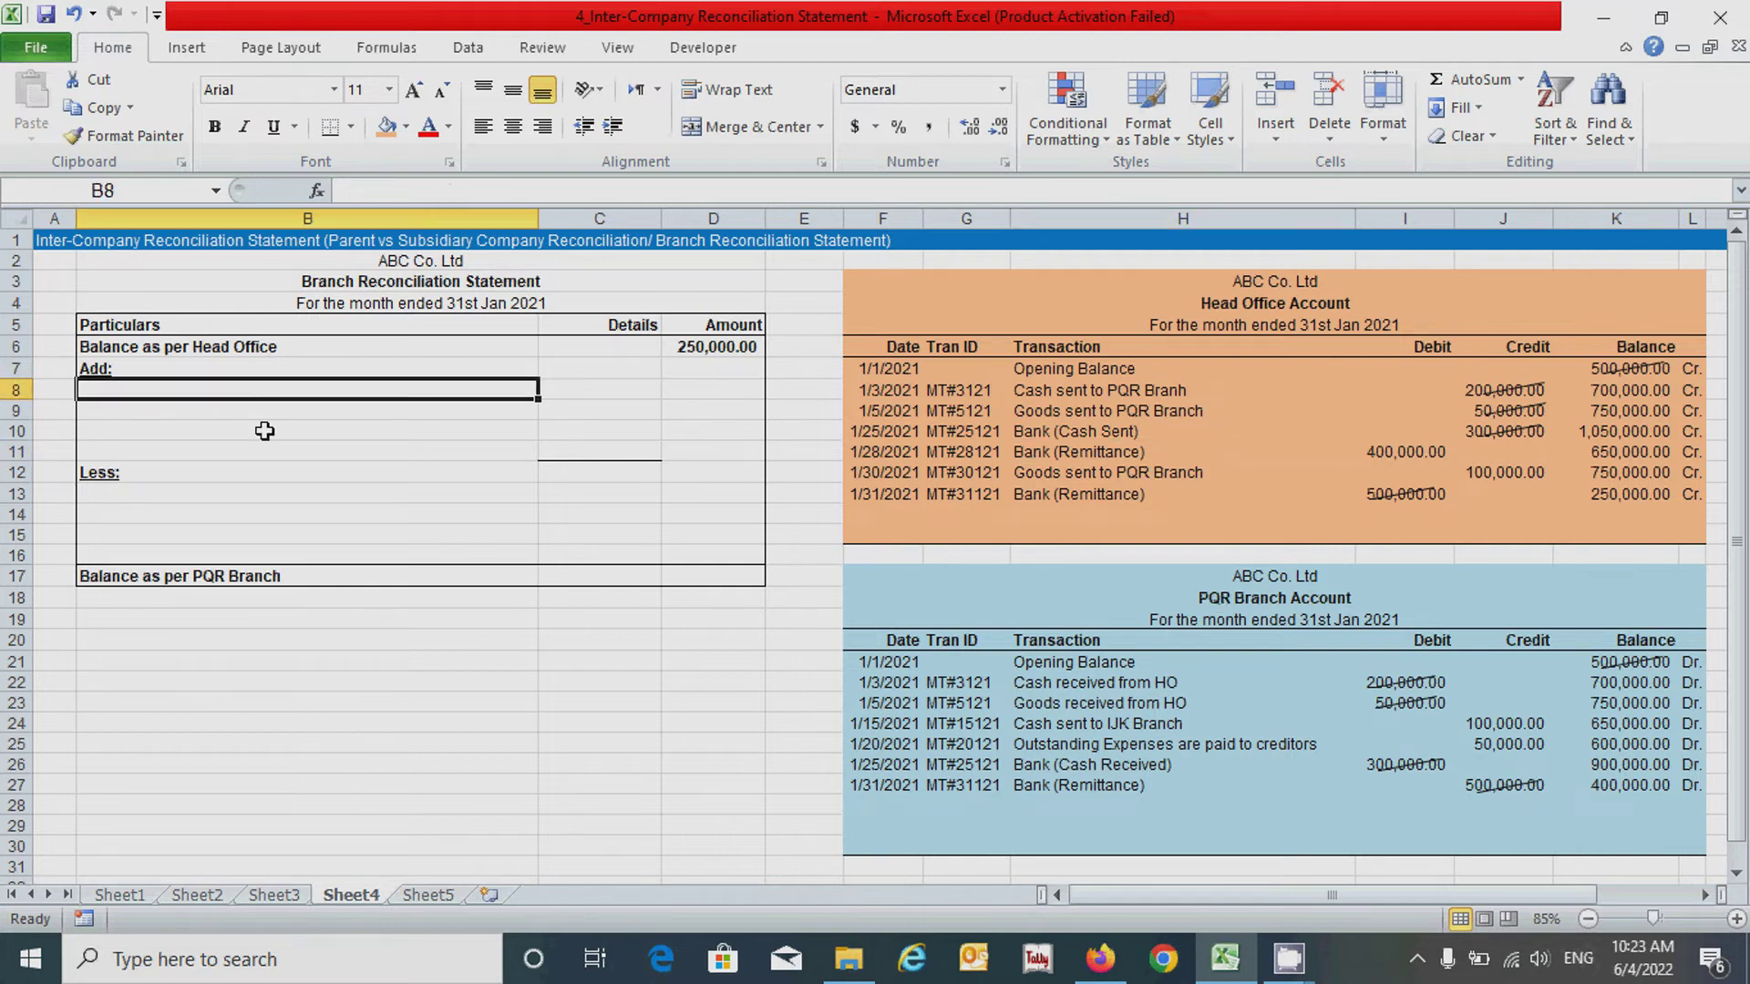
text(Cash sent to)
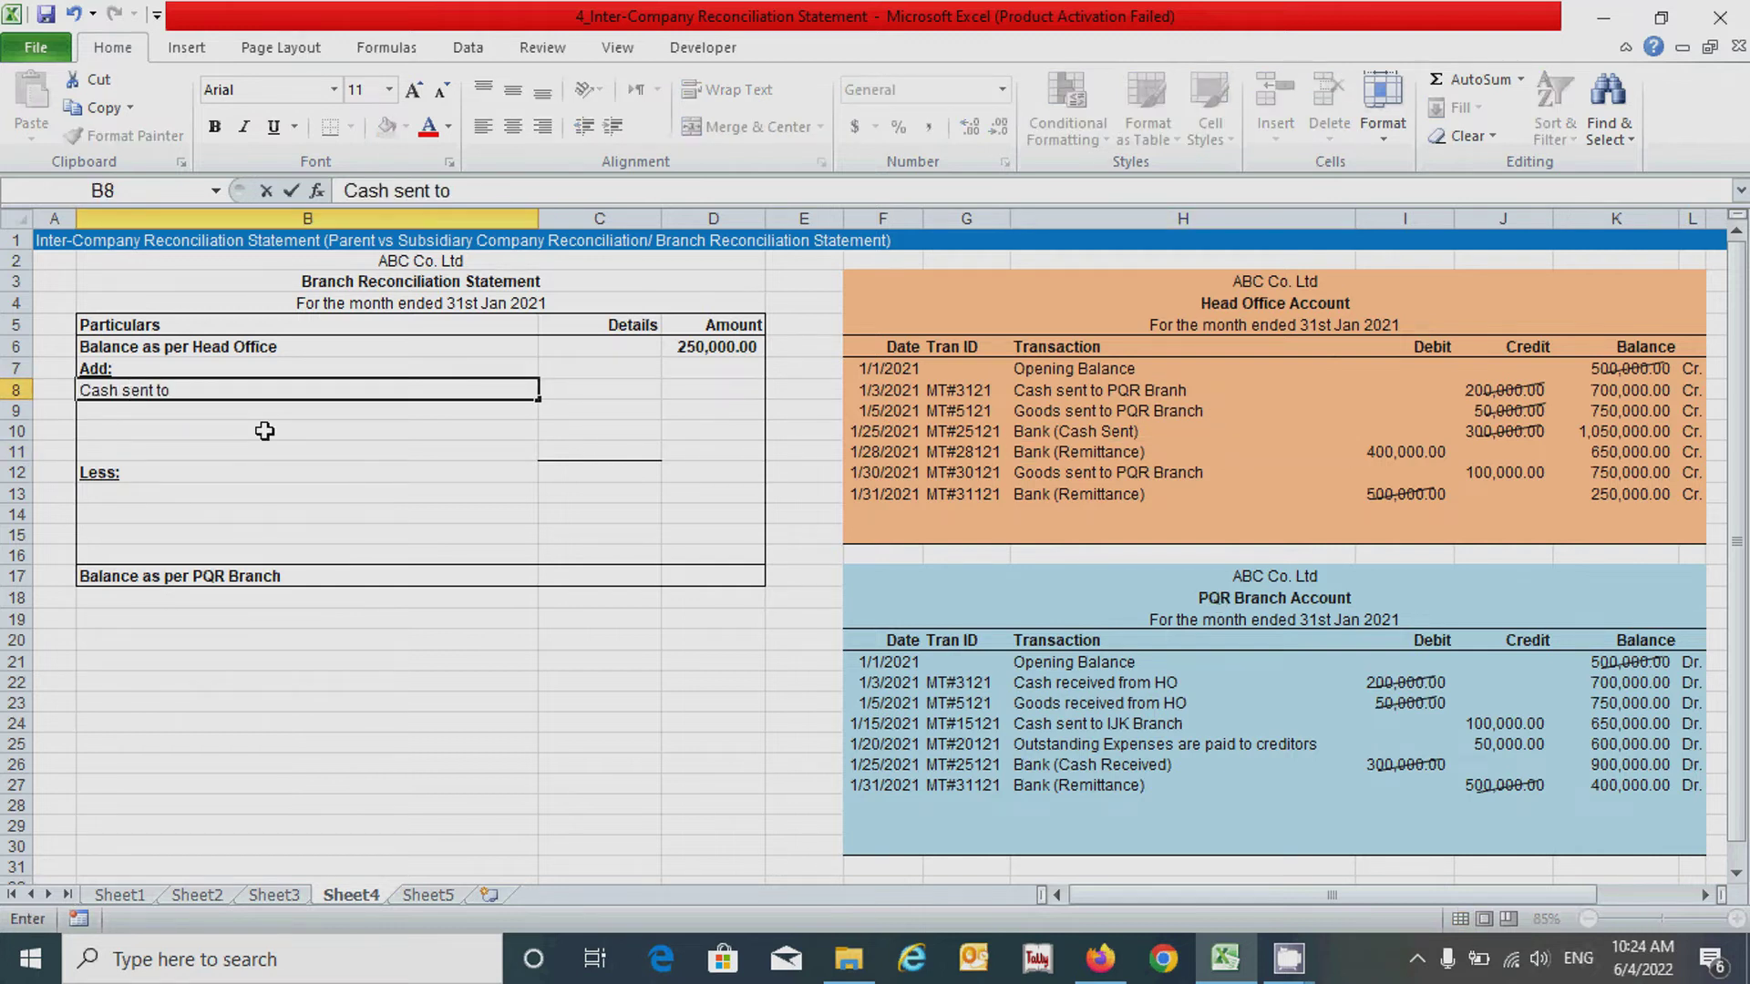
text( HO but not r)
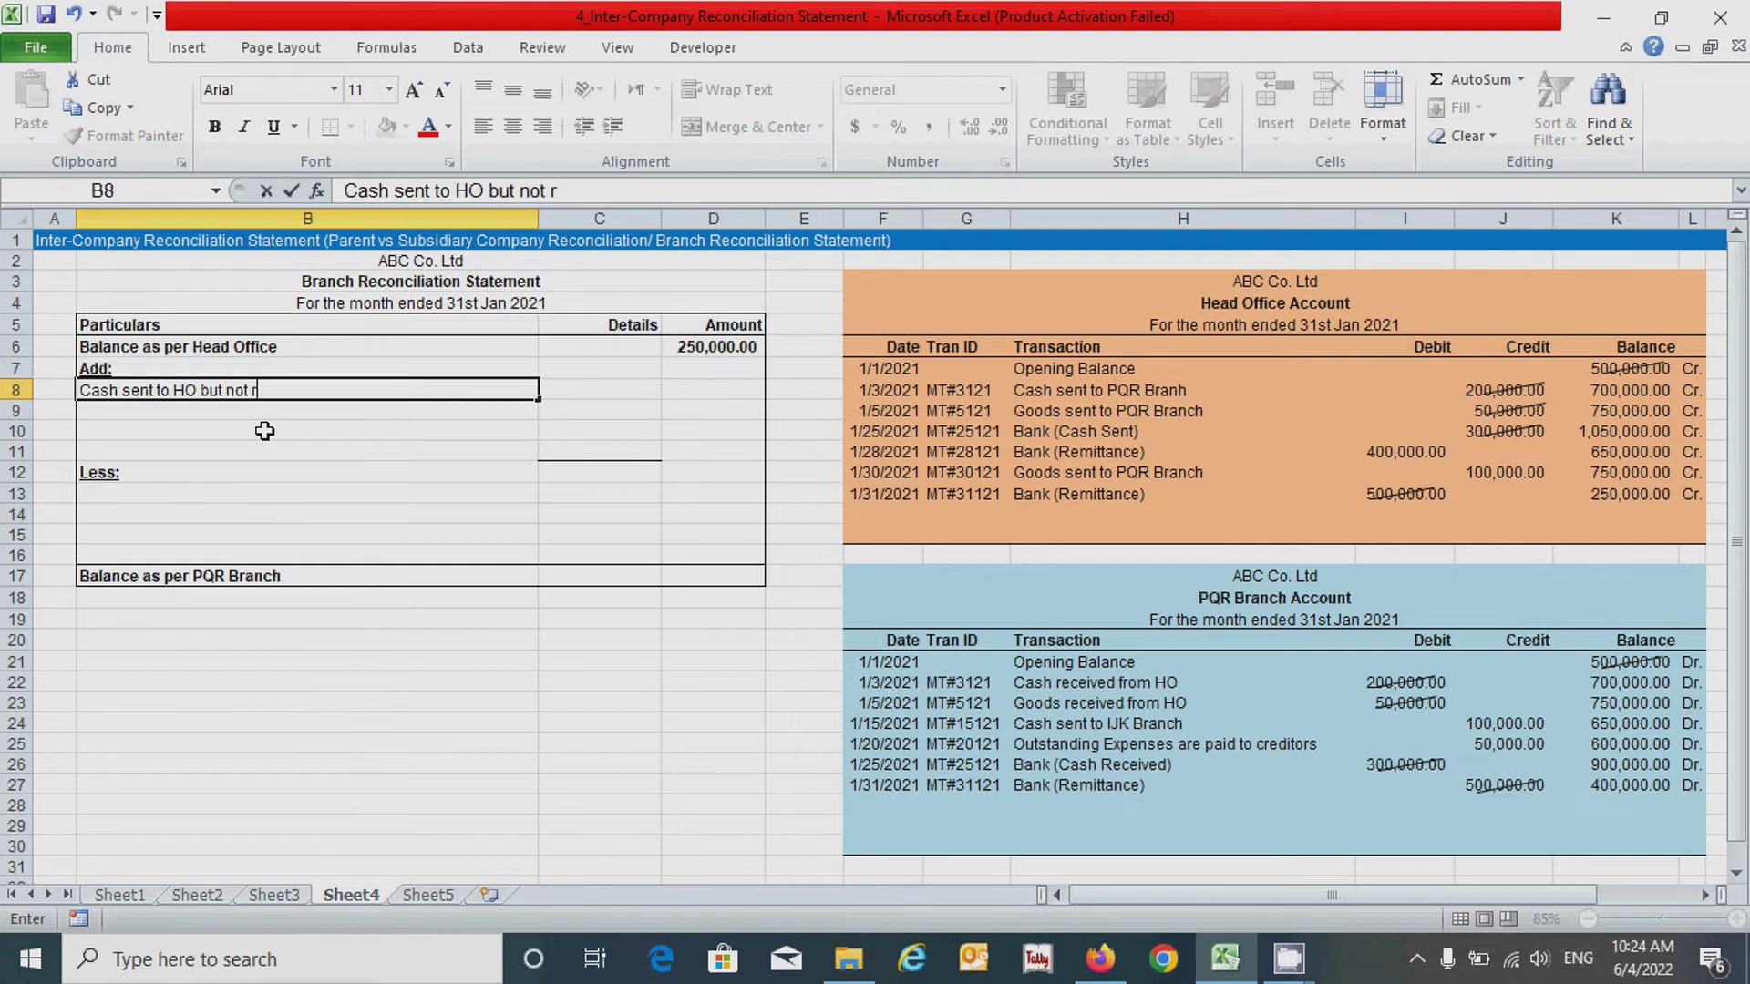
text(ecorded in branch account)
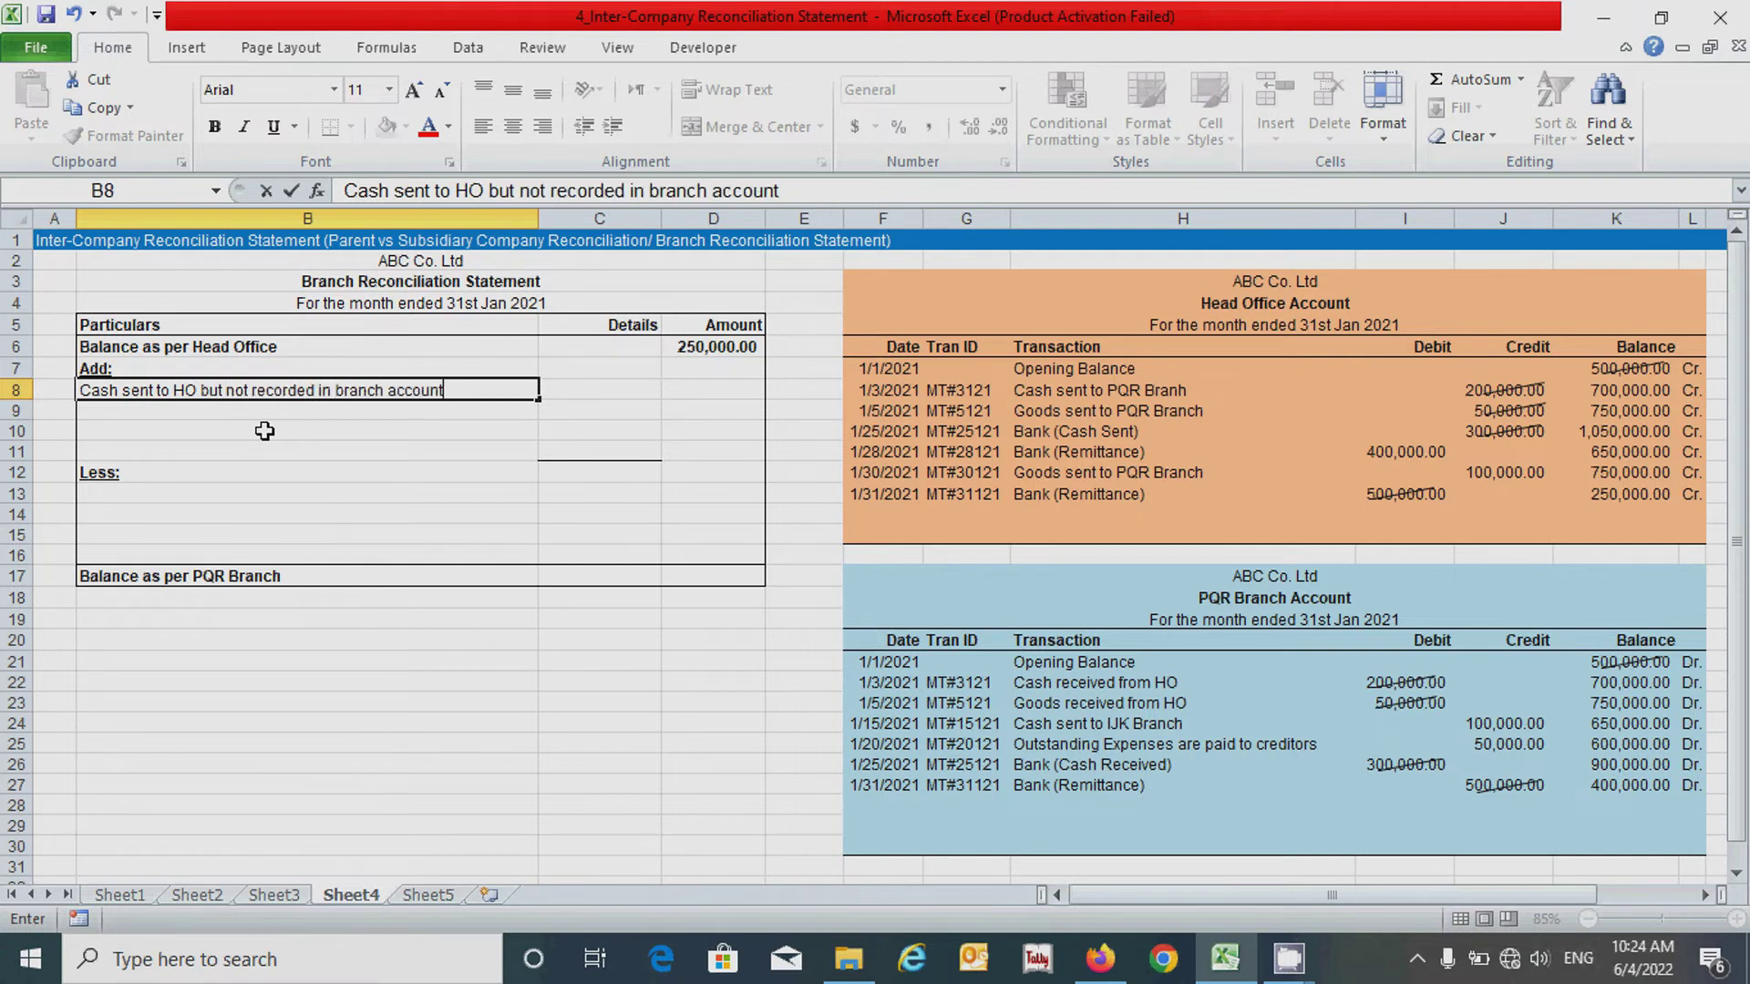
text(-MT#28121)
key(Tab)
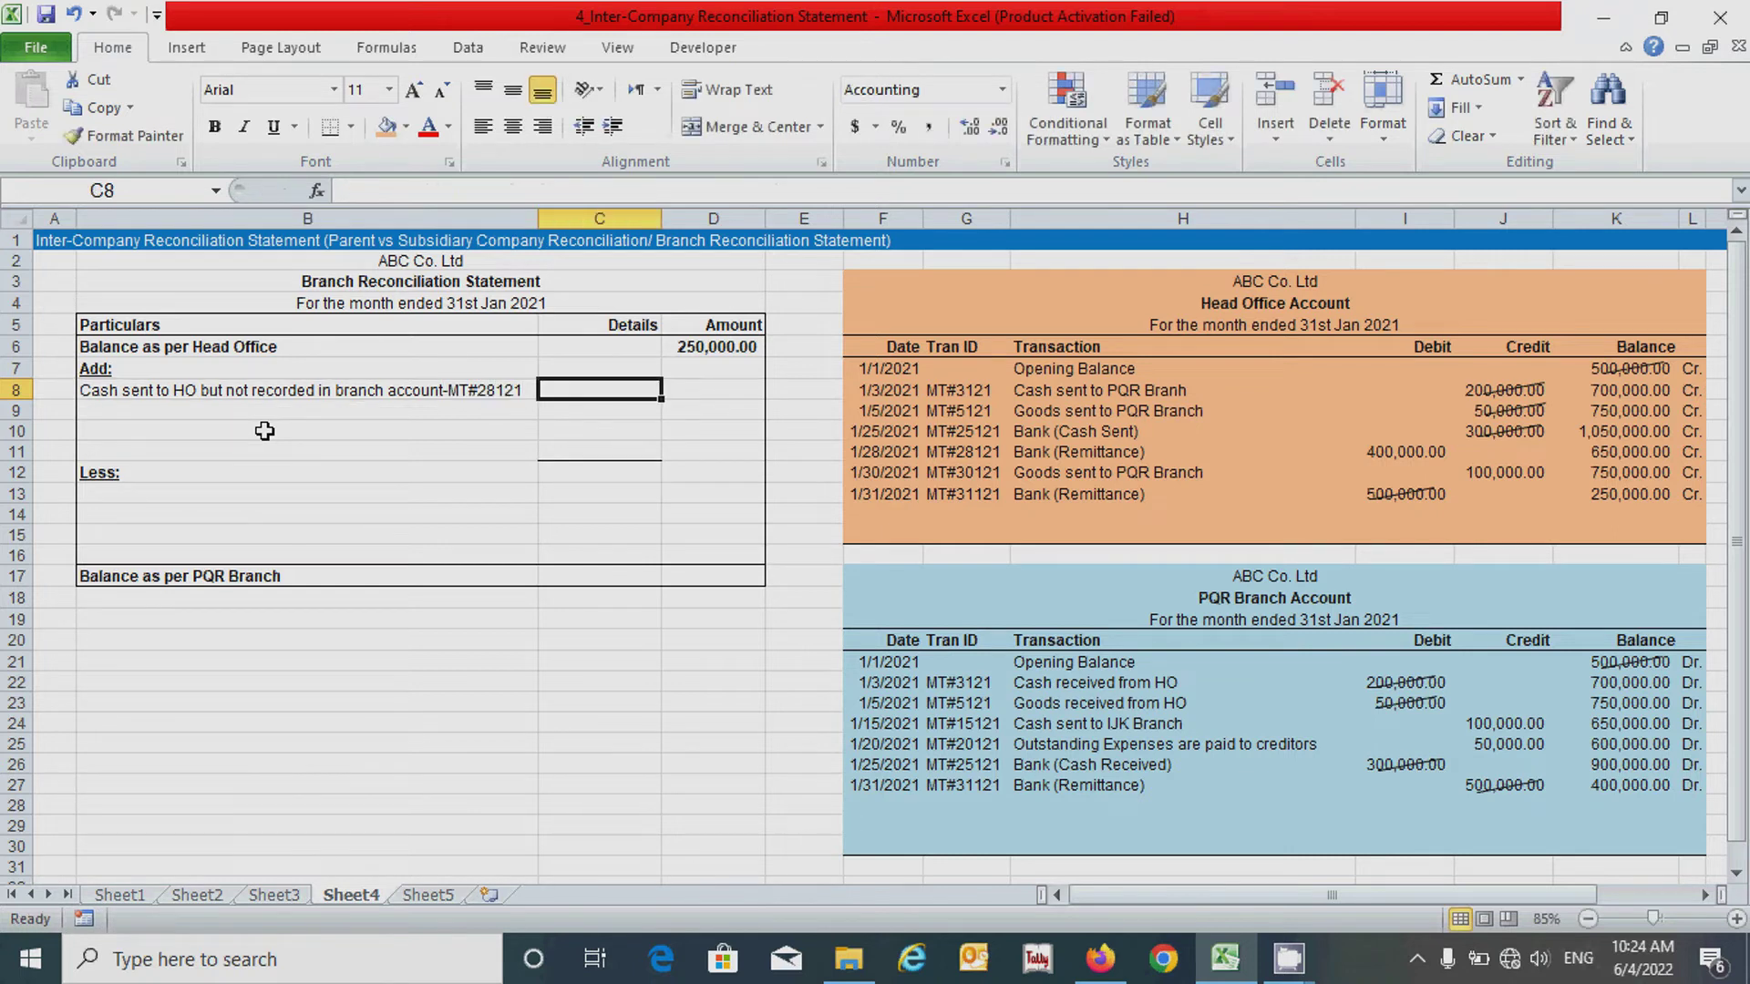
text(400000)
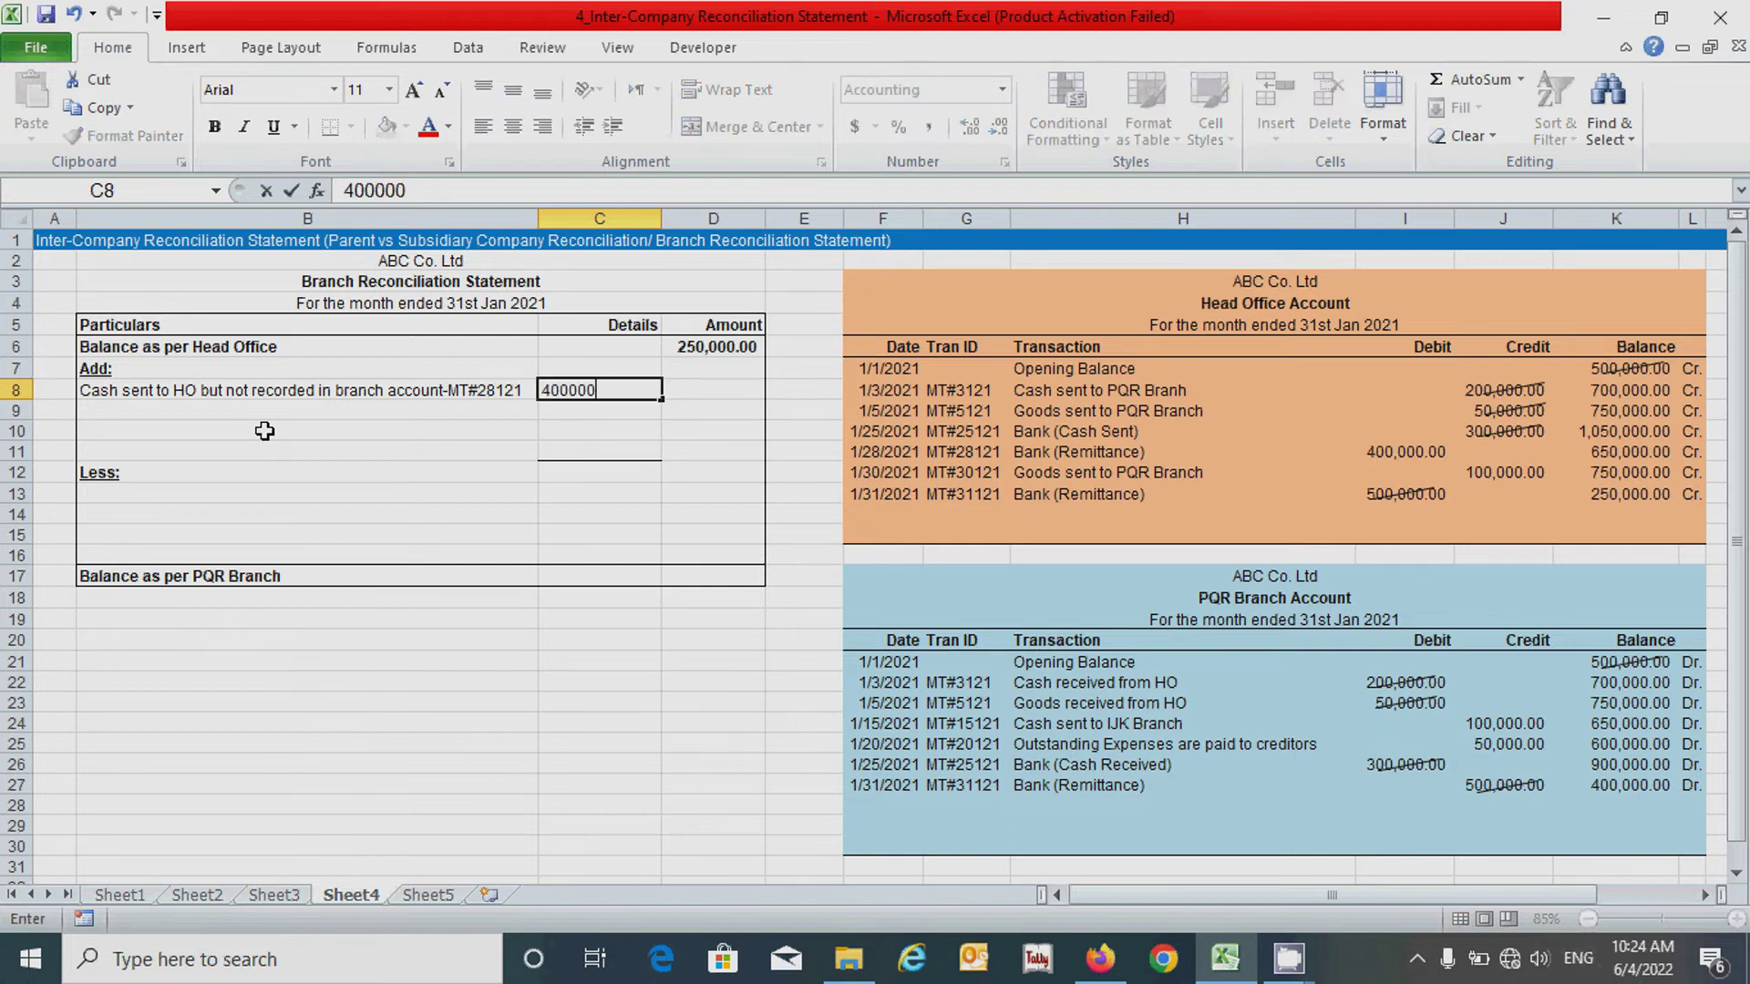
key(Return)
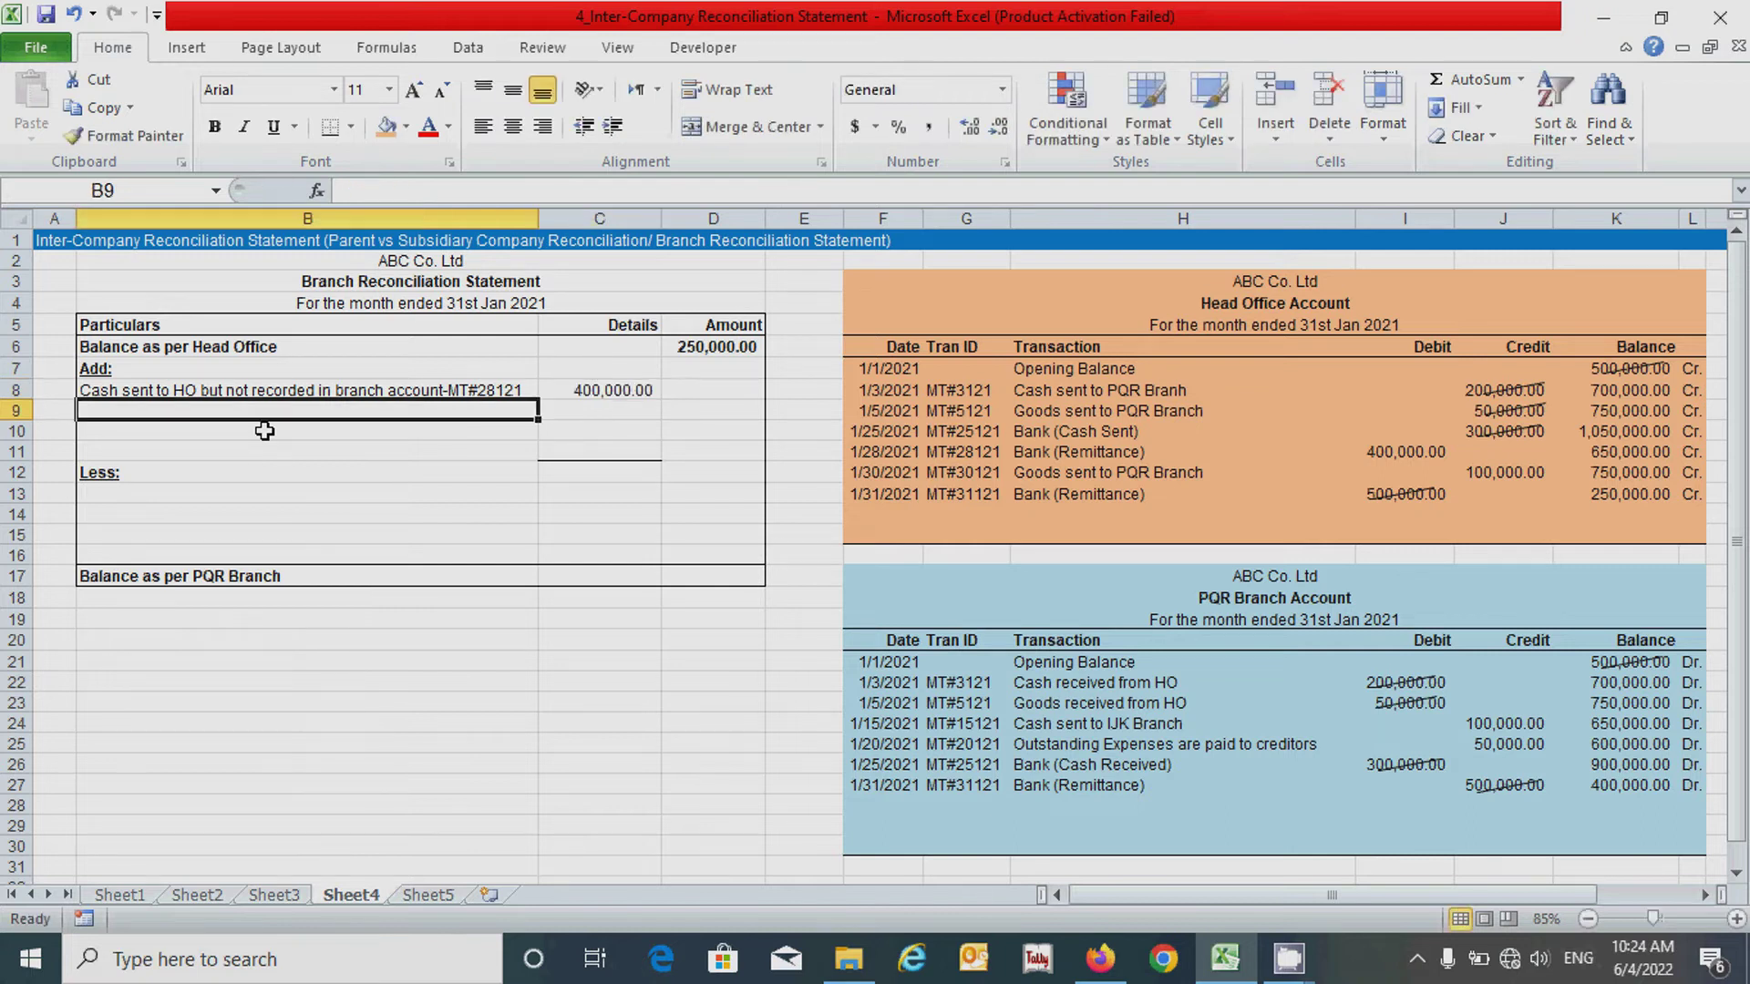
Record "Goods sent to PQR Branch only appread in head office-MT#30121" in B13 under Less with 100000 in C13, widening column B to fit.
click(1176, 469)
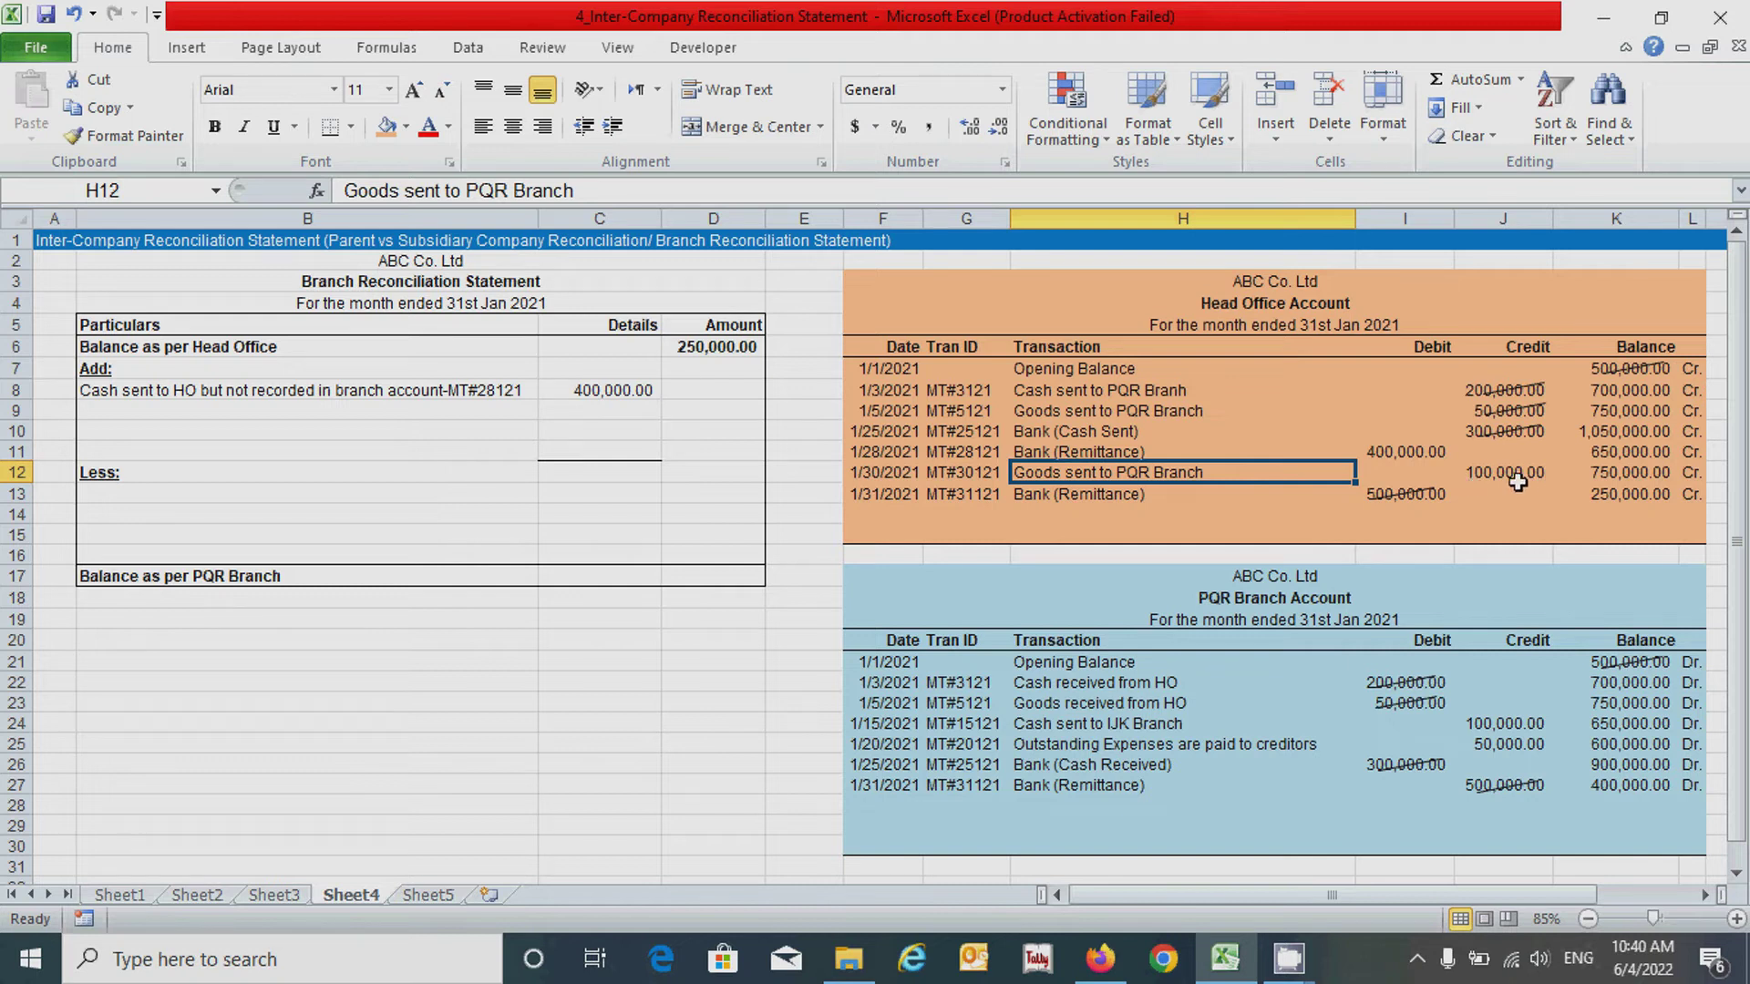
click(167, 492)
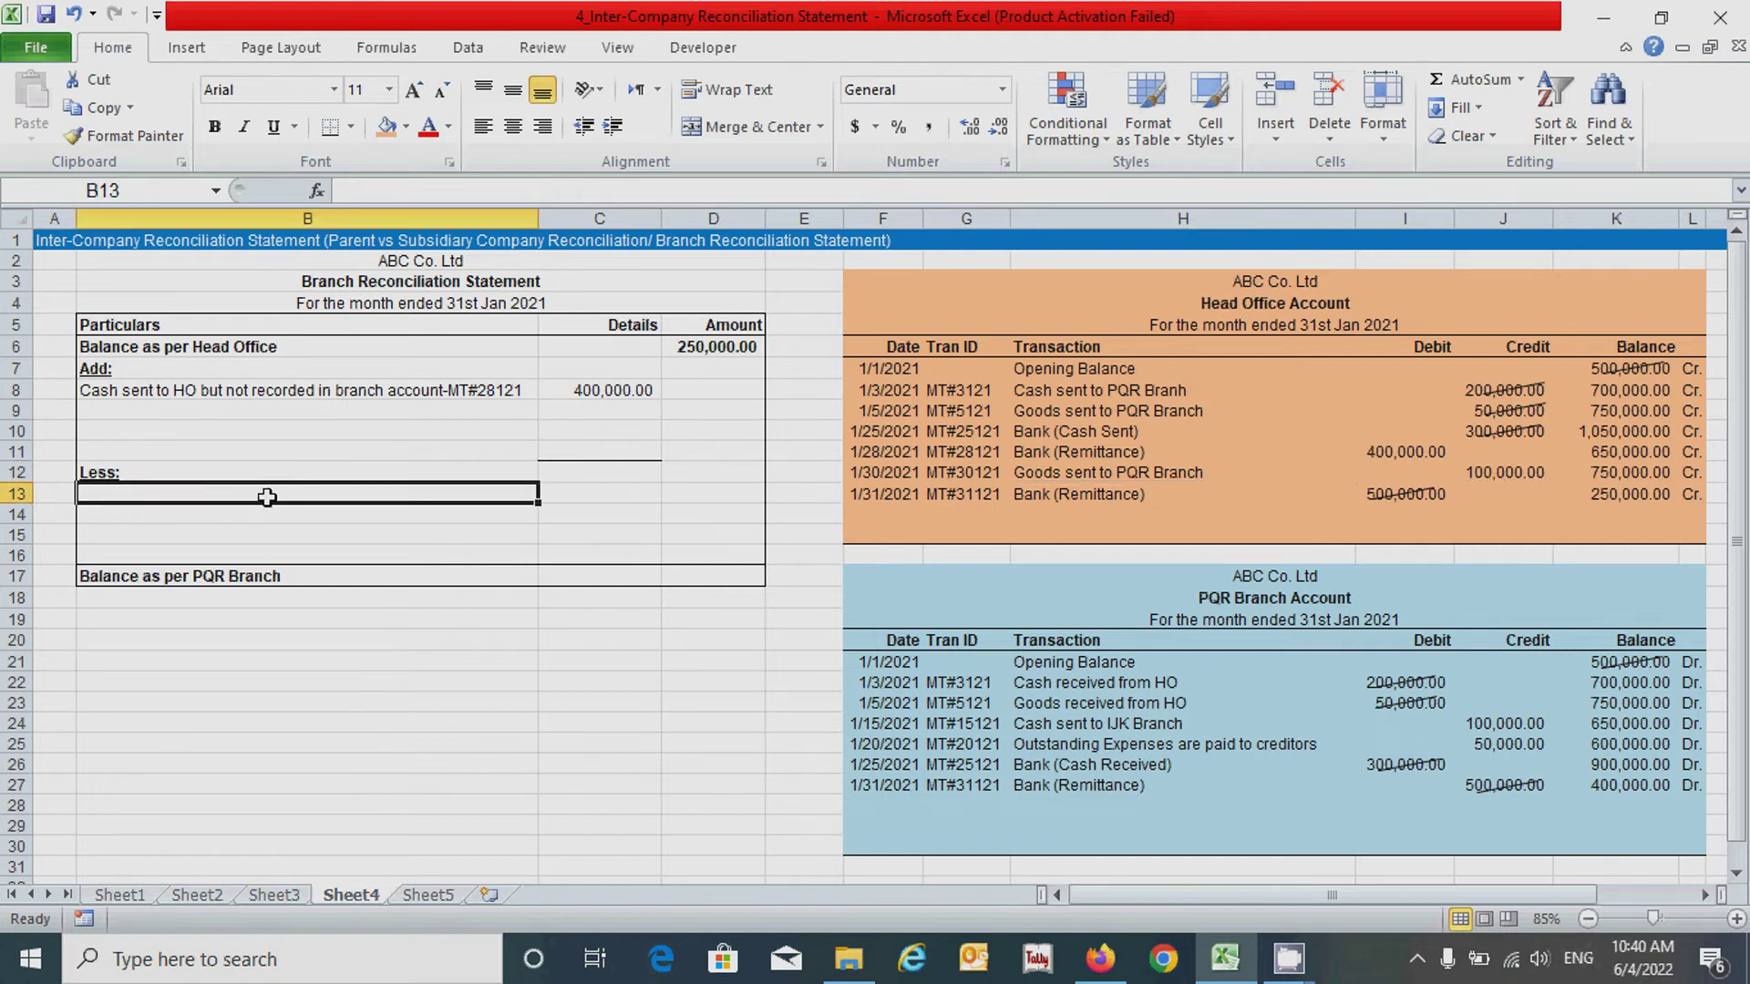
text(Goods sent to PQR Branch only appr)
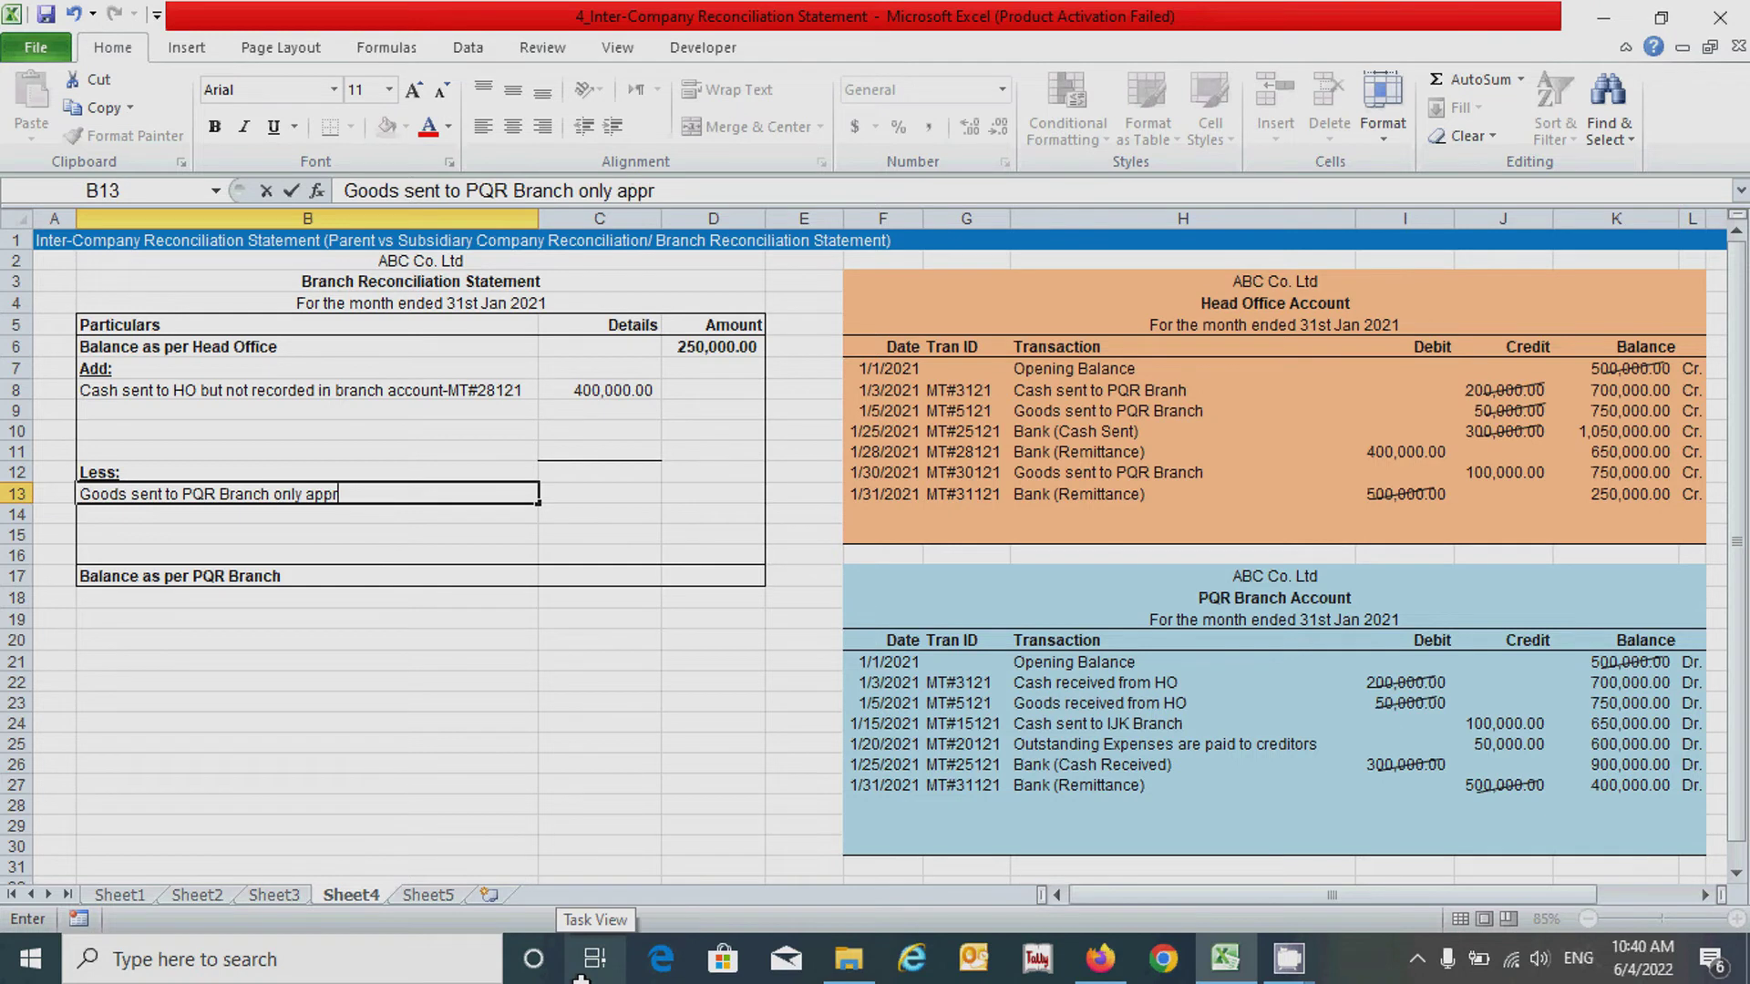
text(ead in head office-MT#30121)
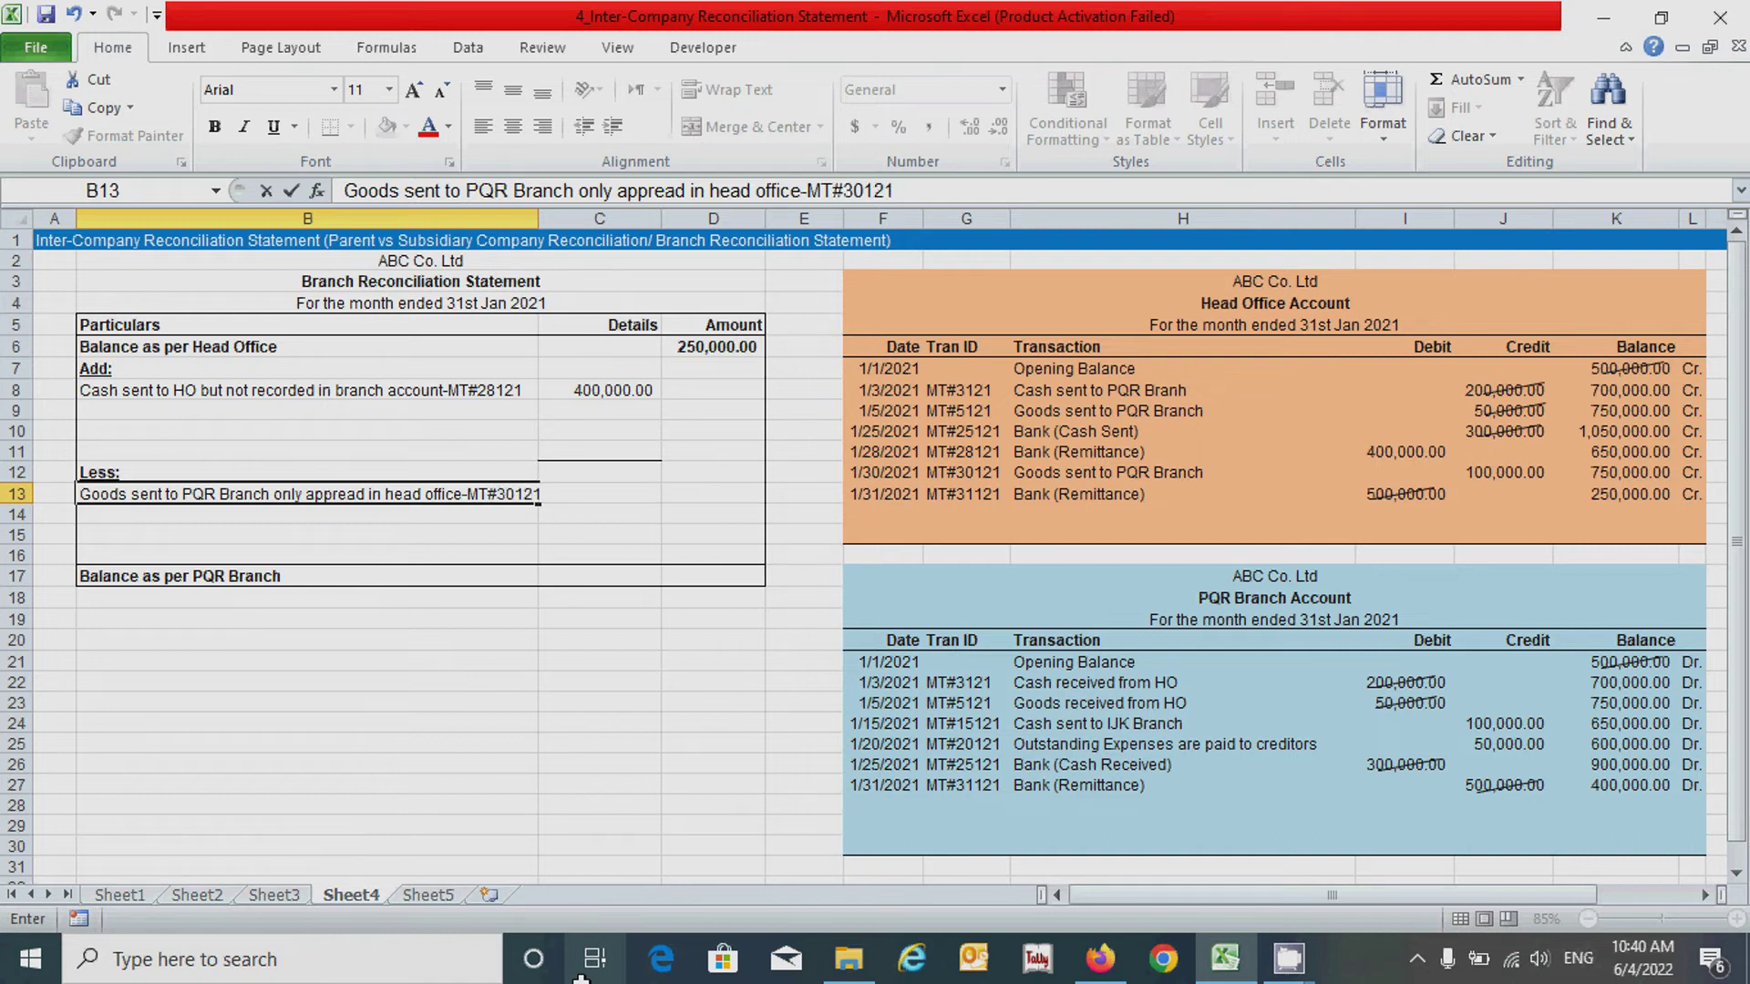
key(Tab)
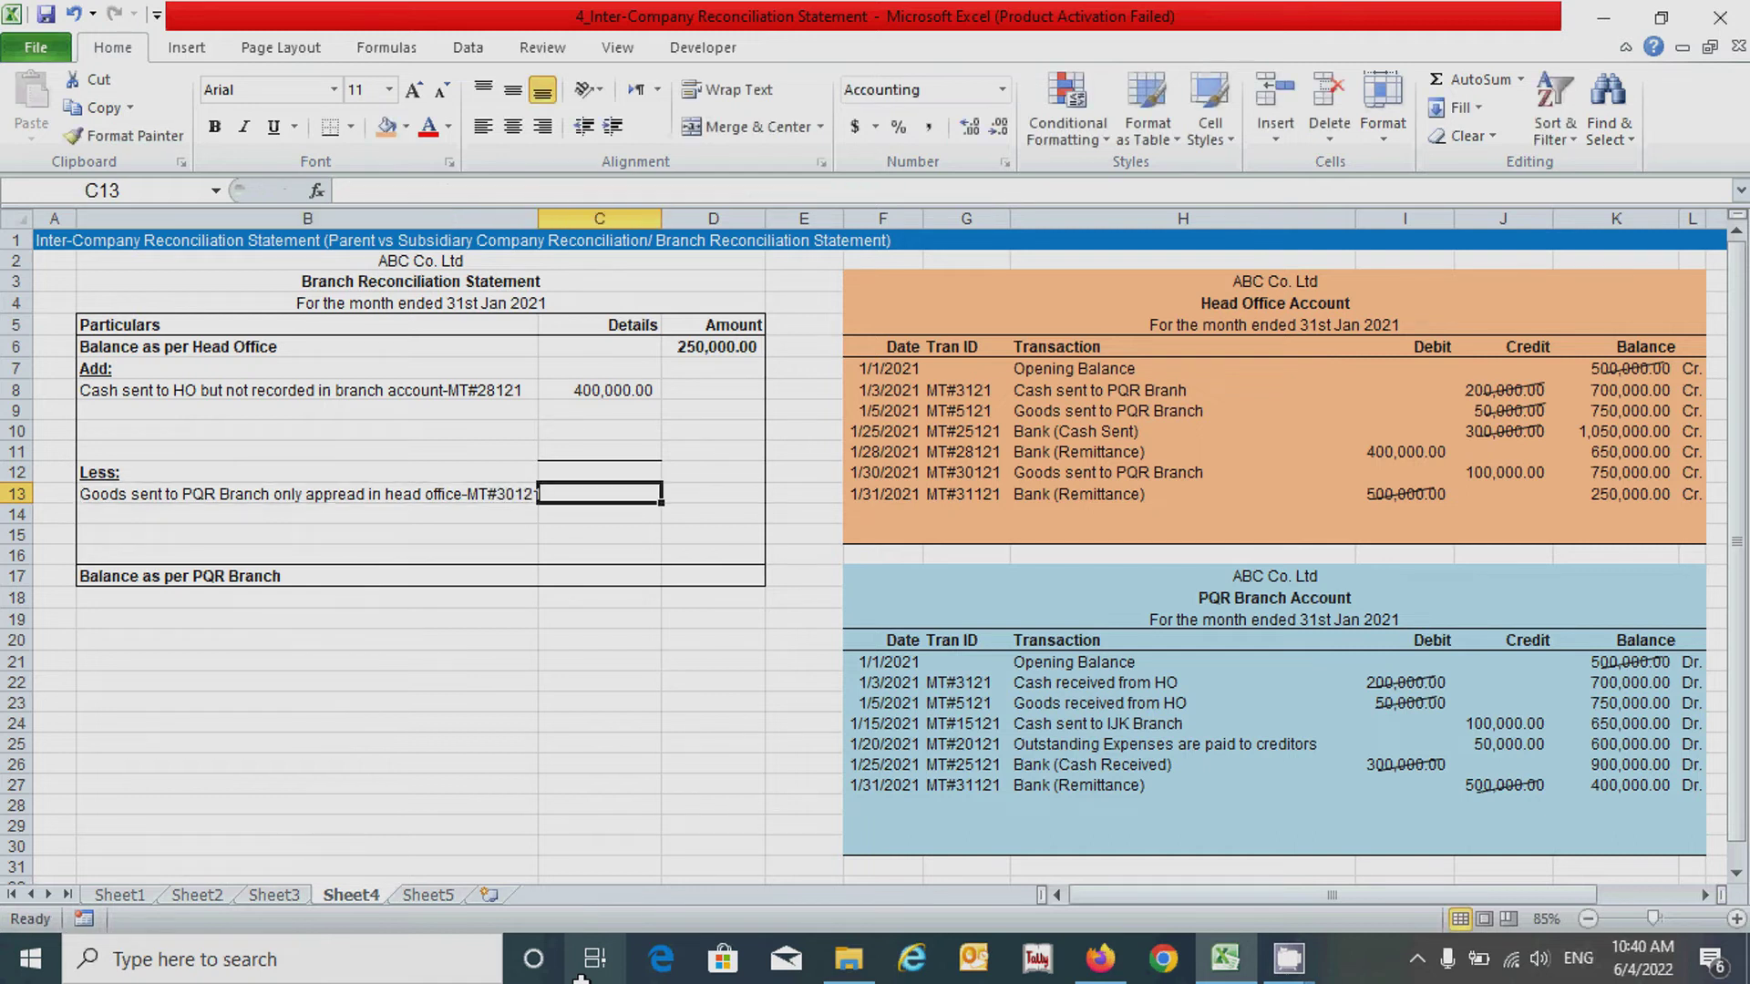
double_click(538, 219)
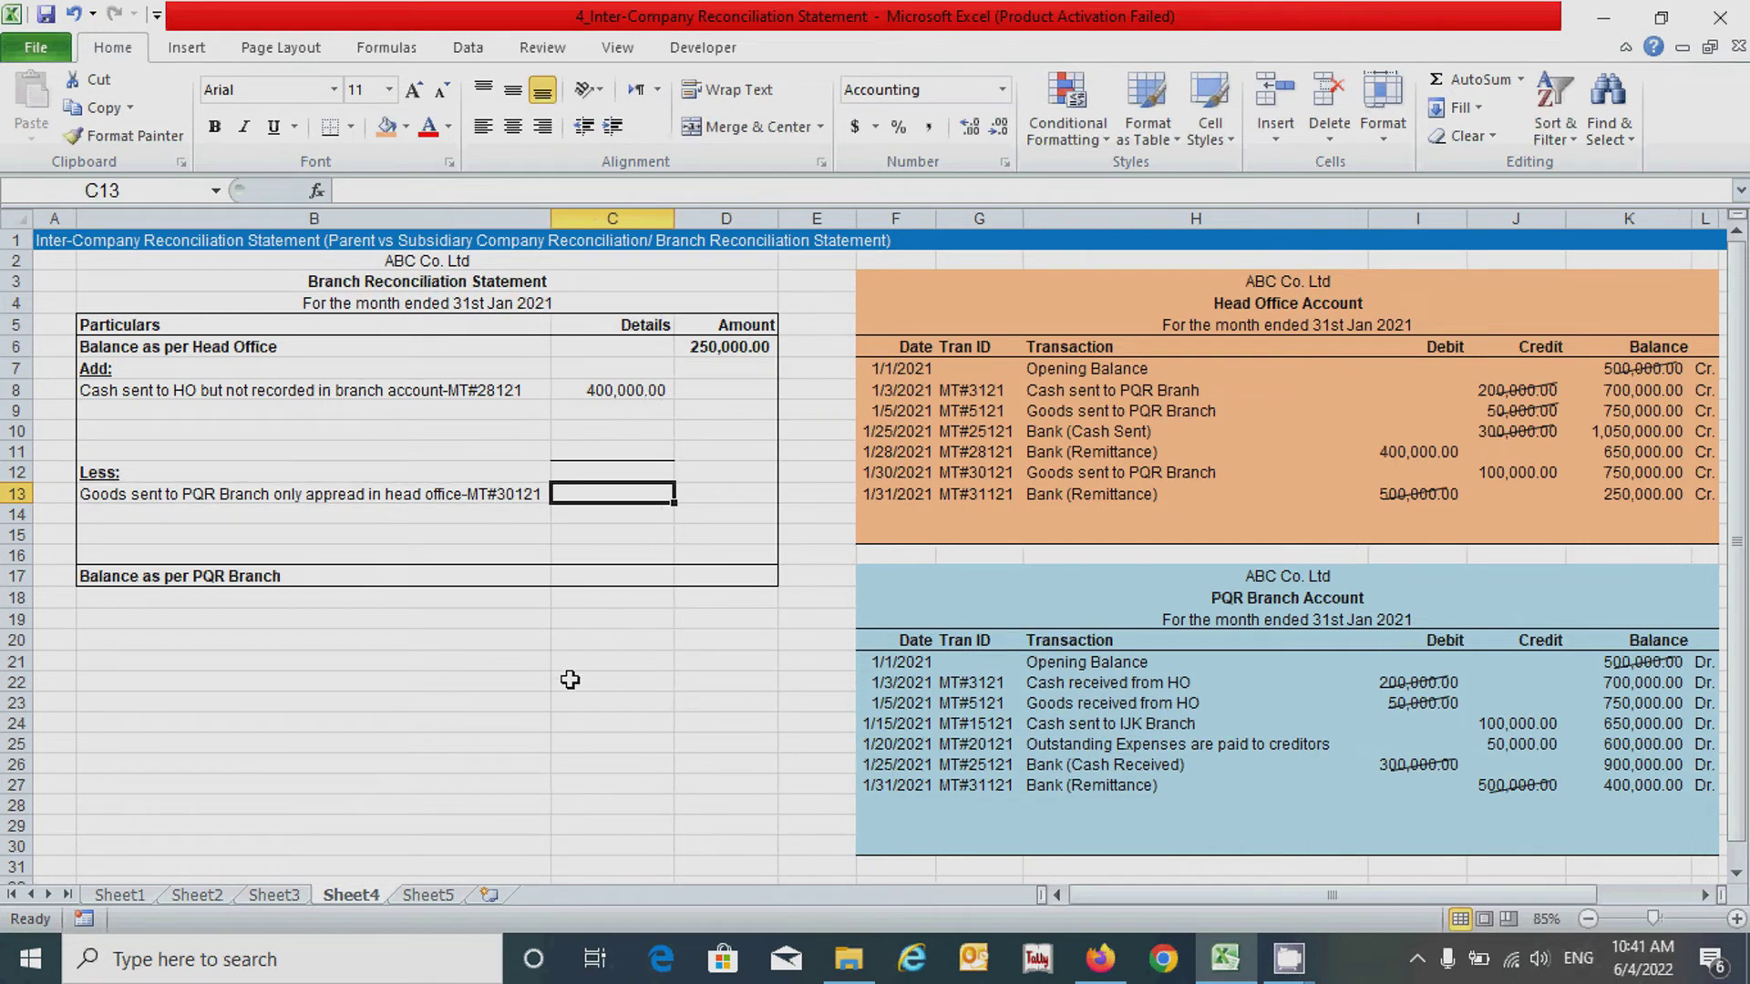
text(100000)
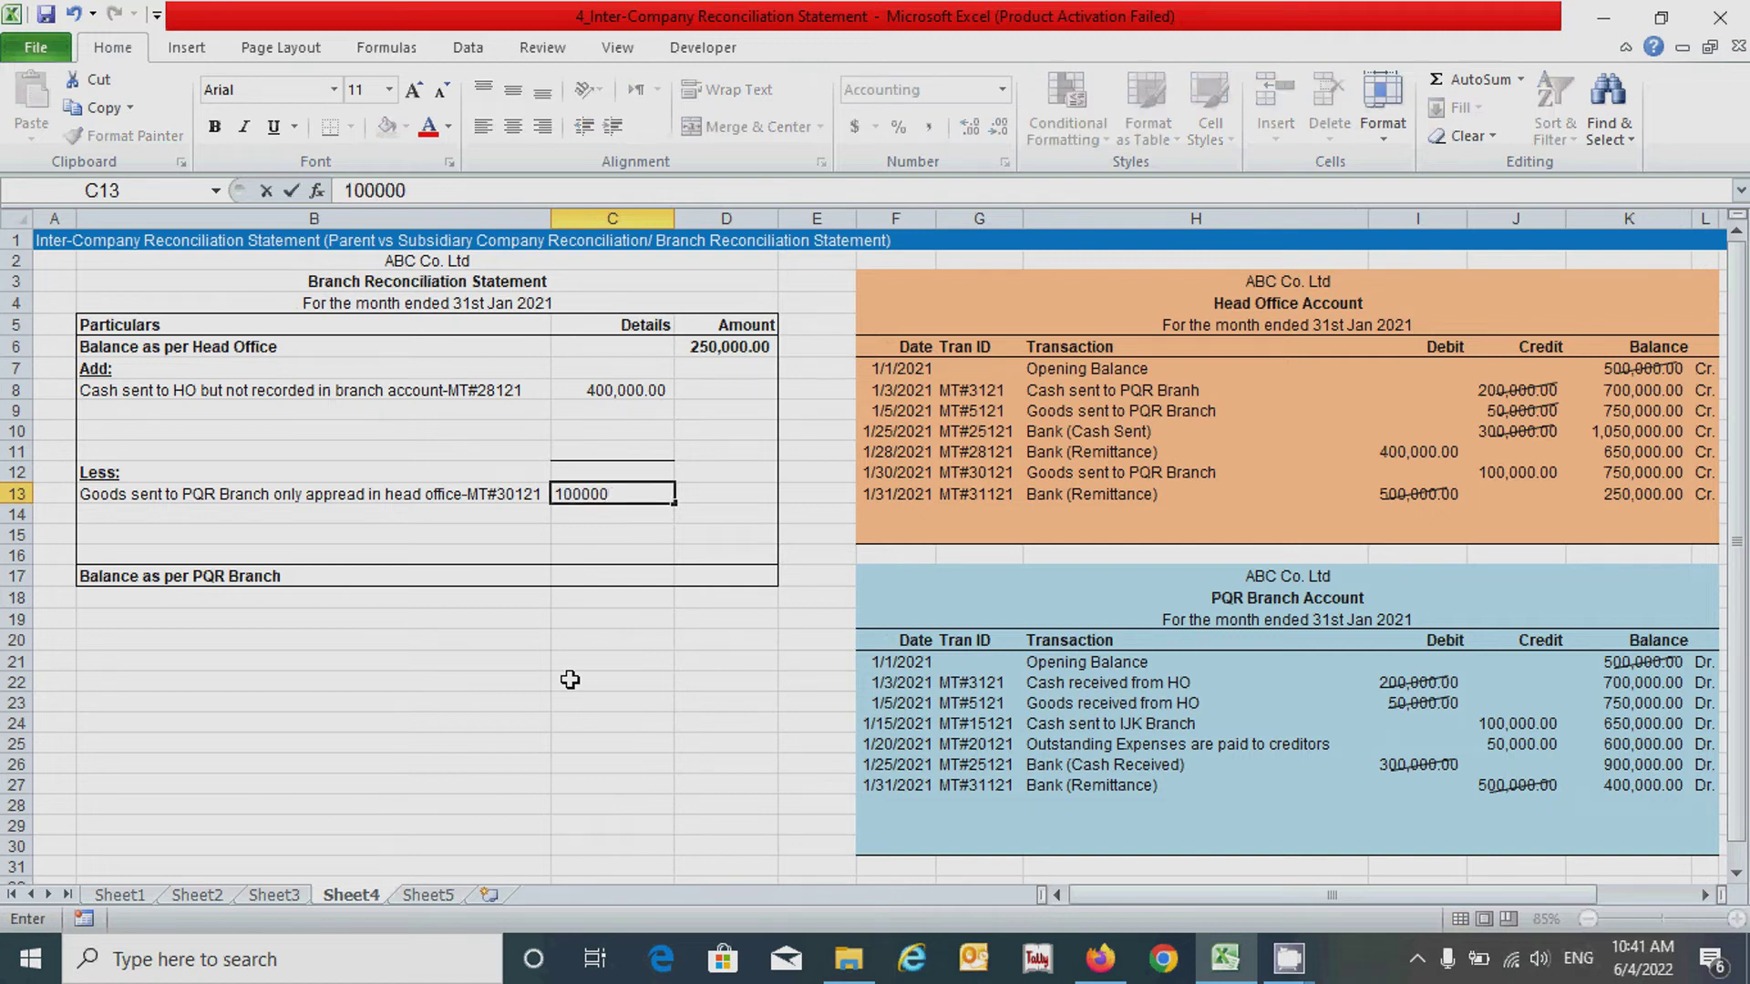
key(Return)
click(570, 680)
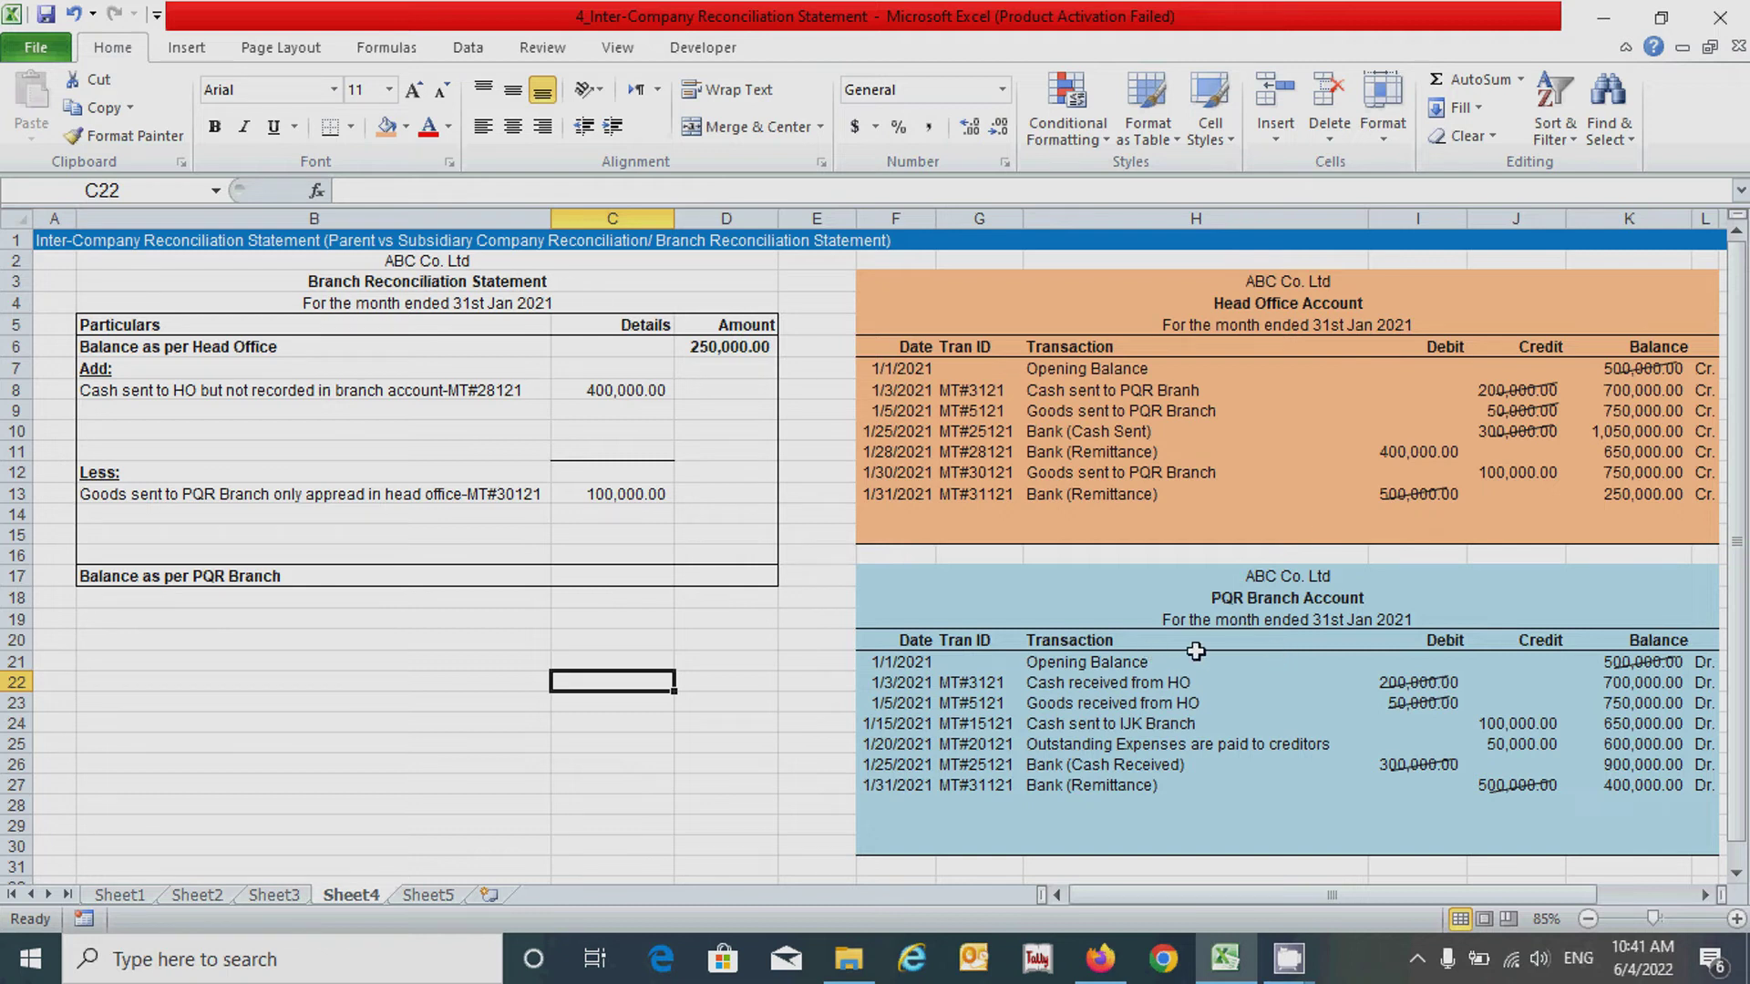
Record "Cash sent to IJK branch that only appread in PQR branch-MT#15121" in B14 with 100000 in C14, and widen column B to fit.
click(1147, 723)
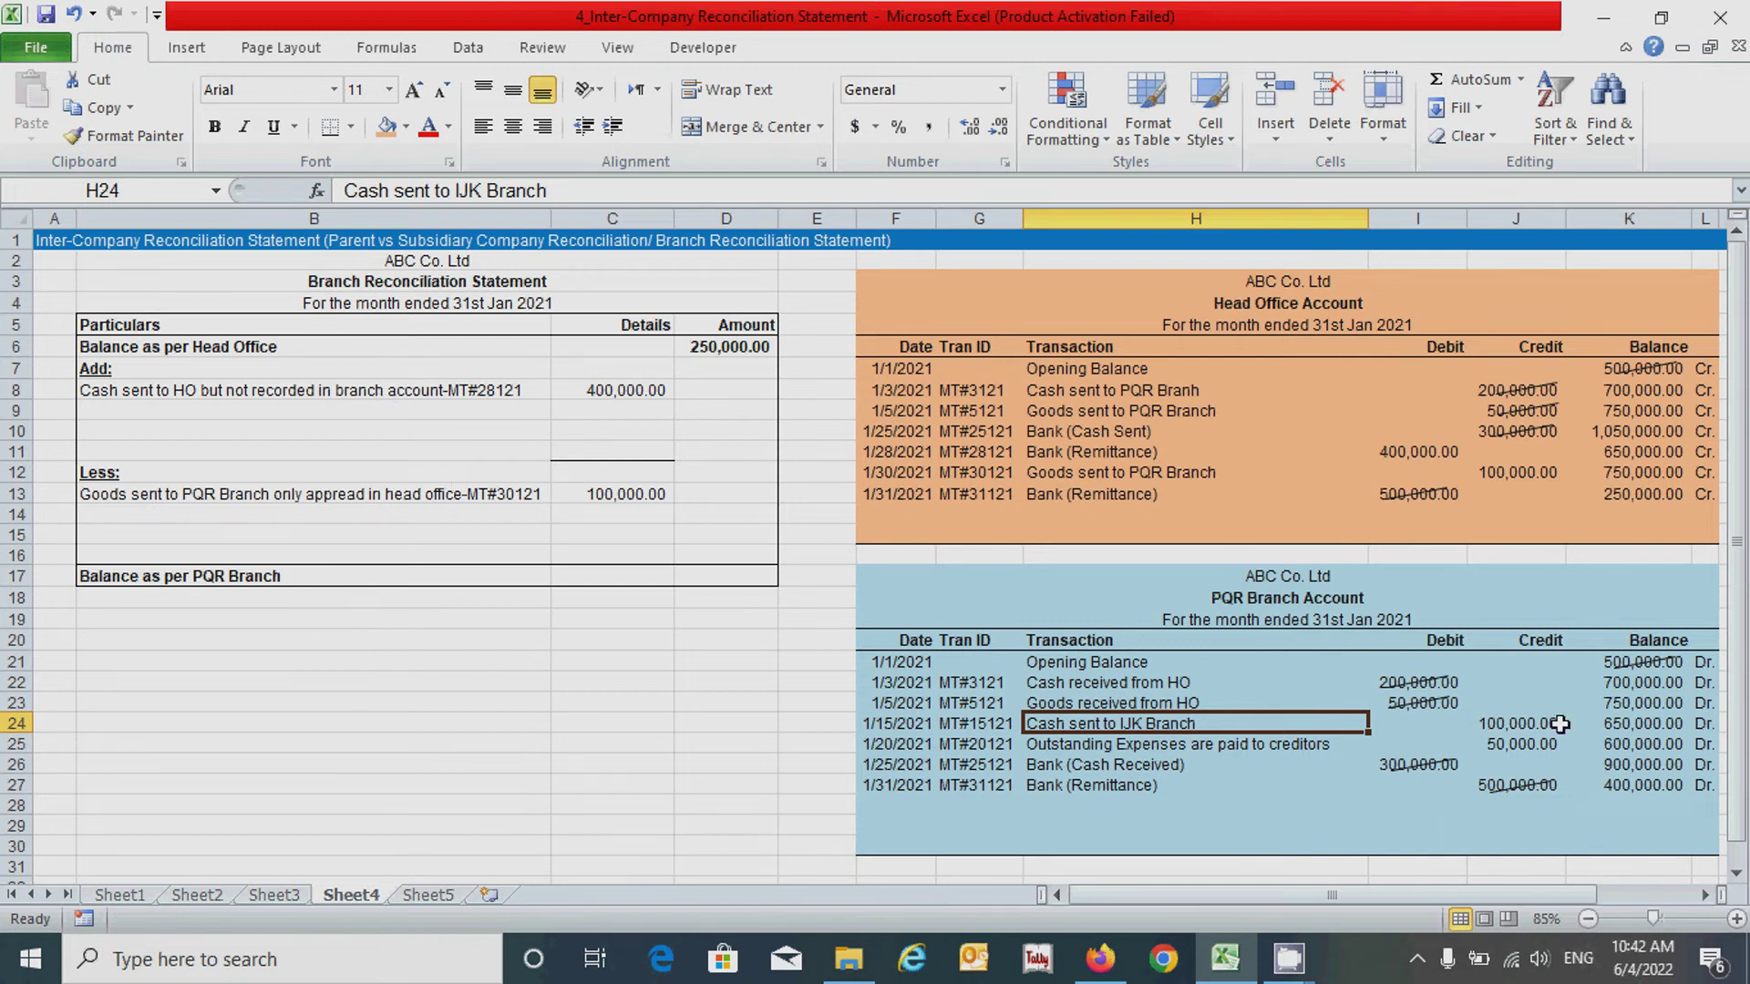
click(325, 514)
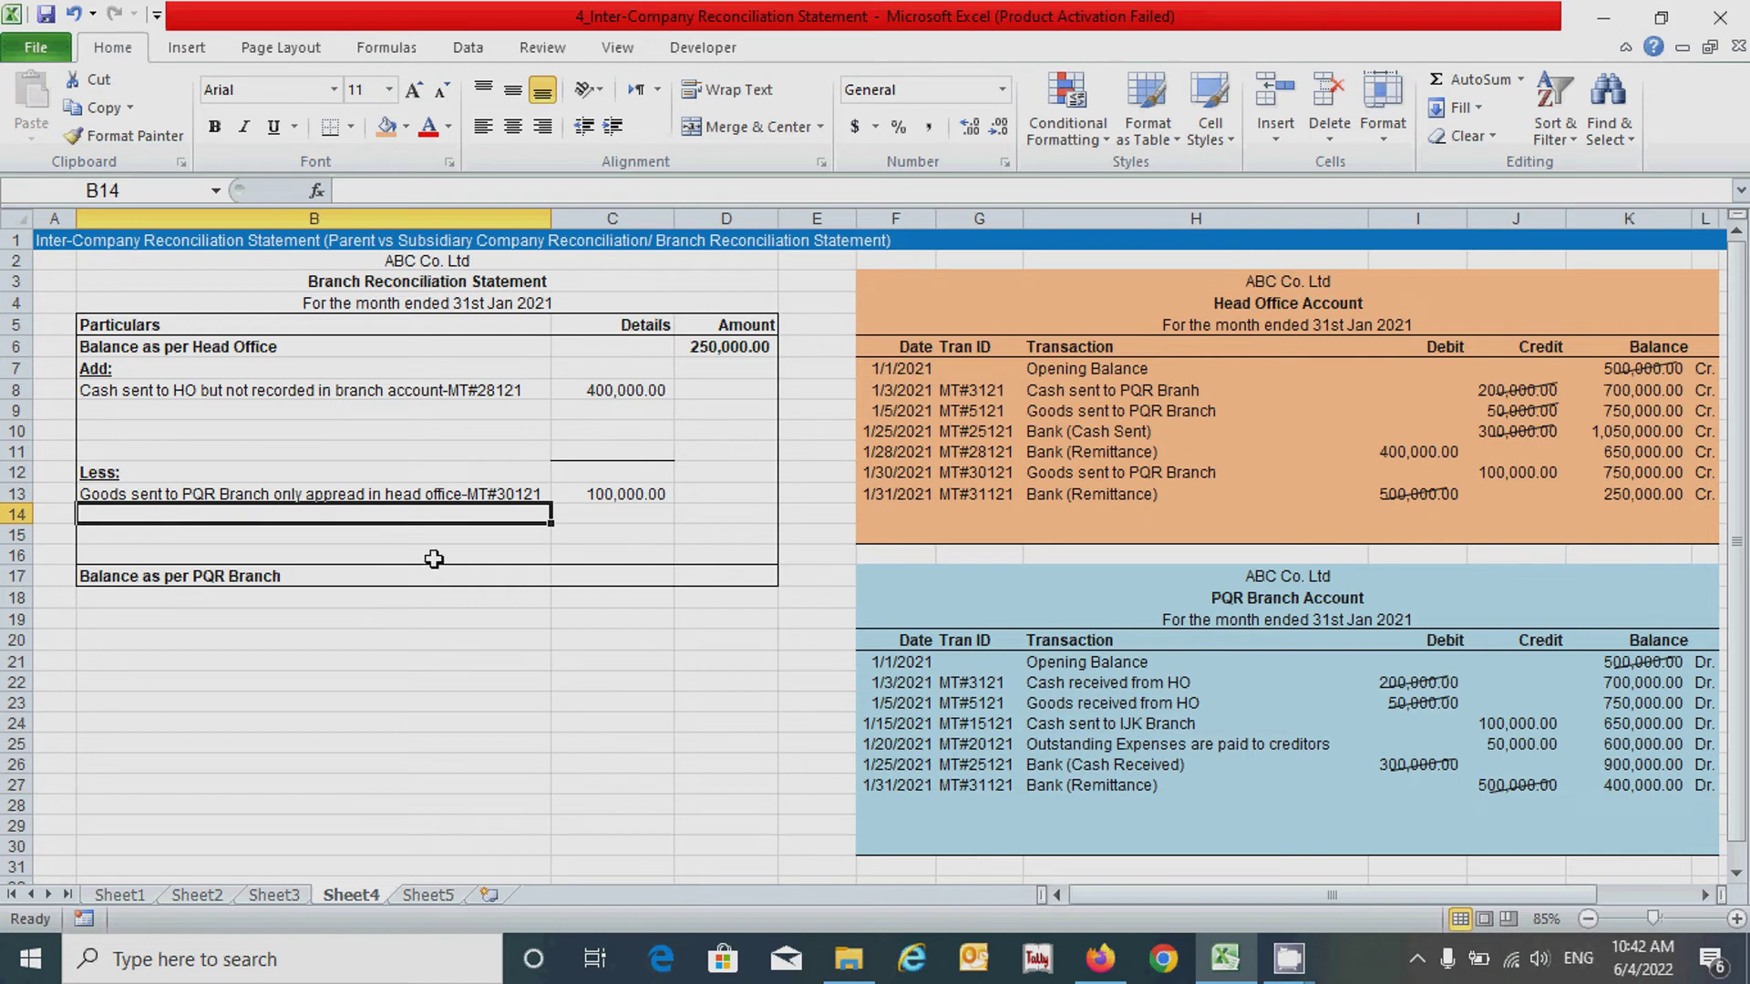
text(Cash sent to)
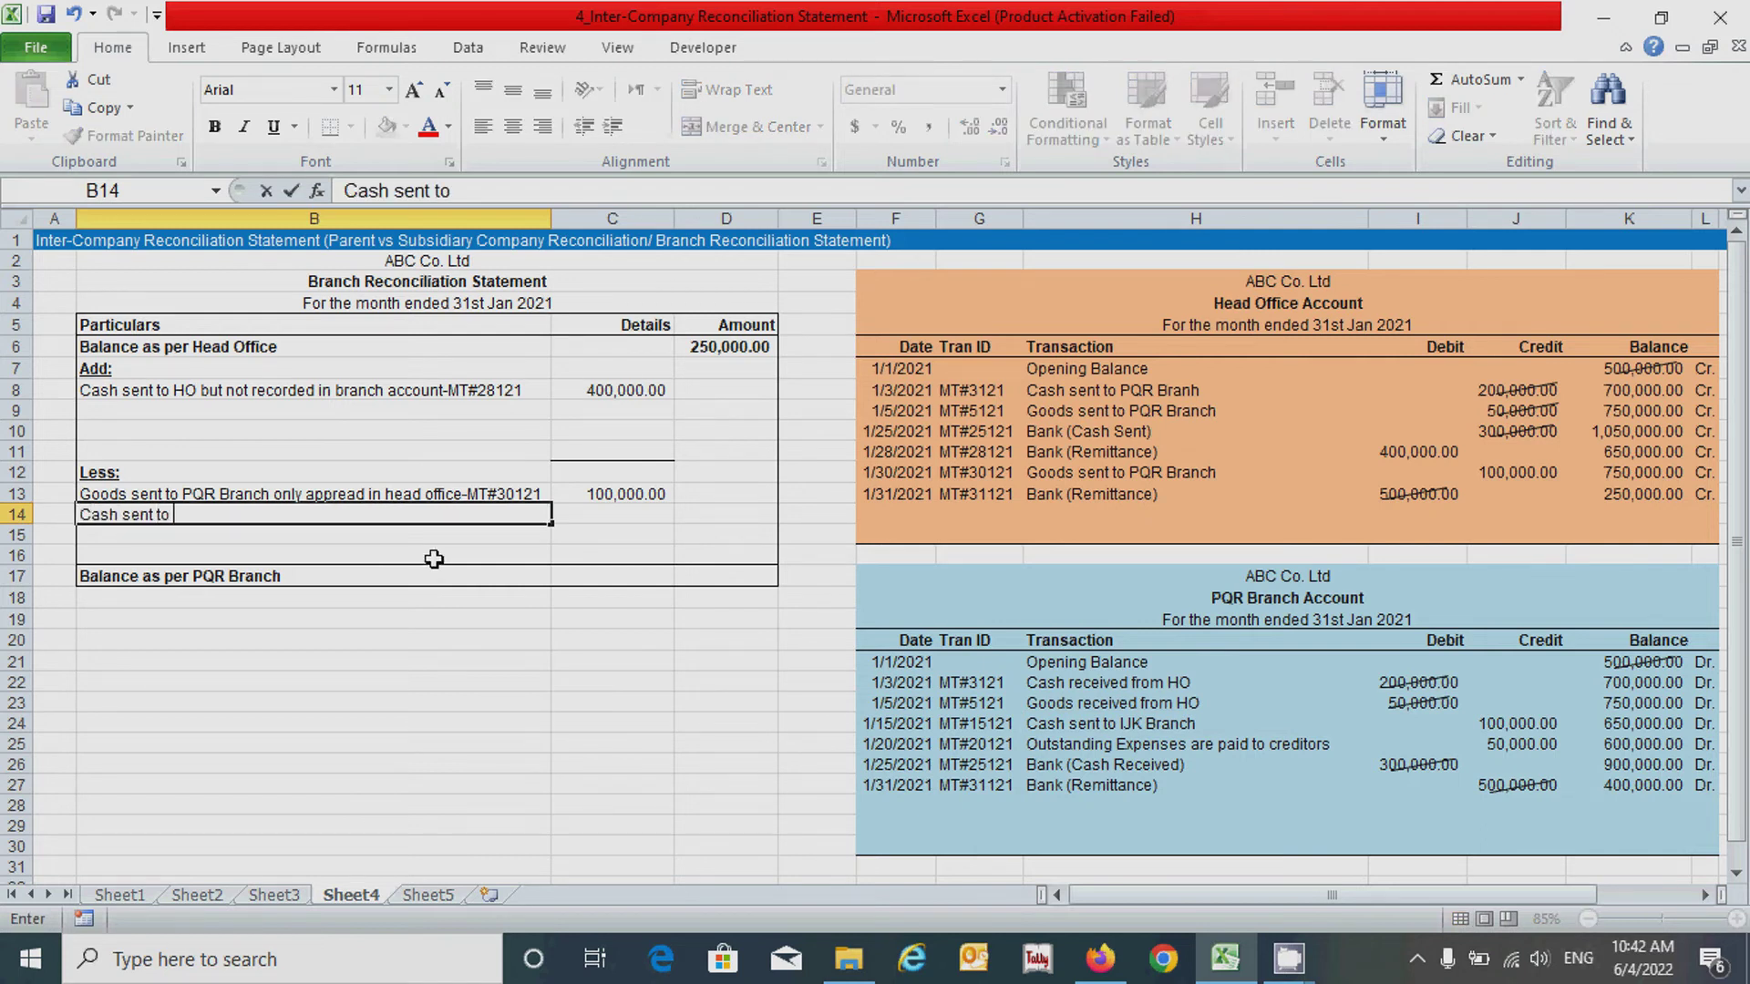
text( IJK branch)
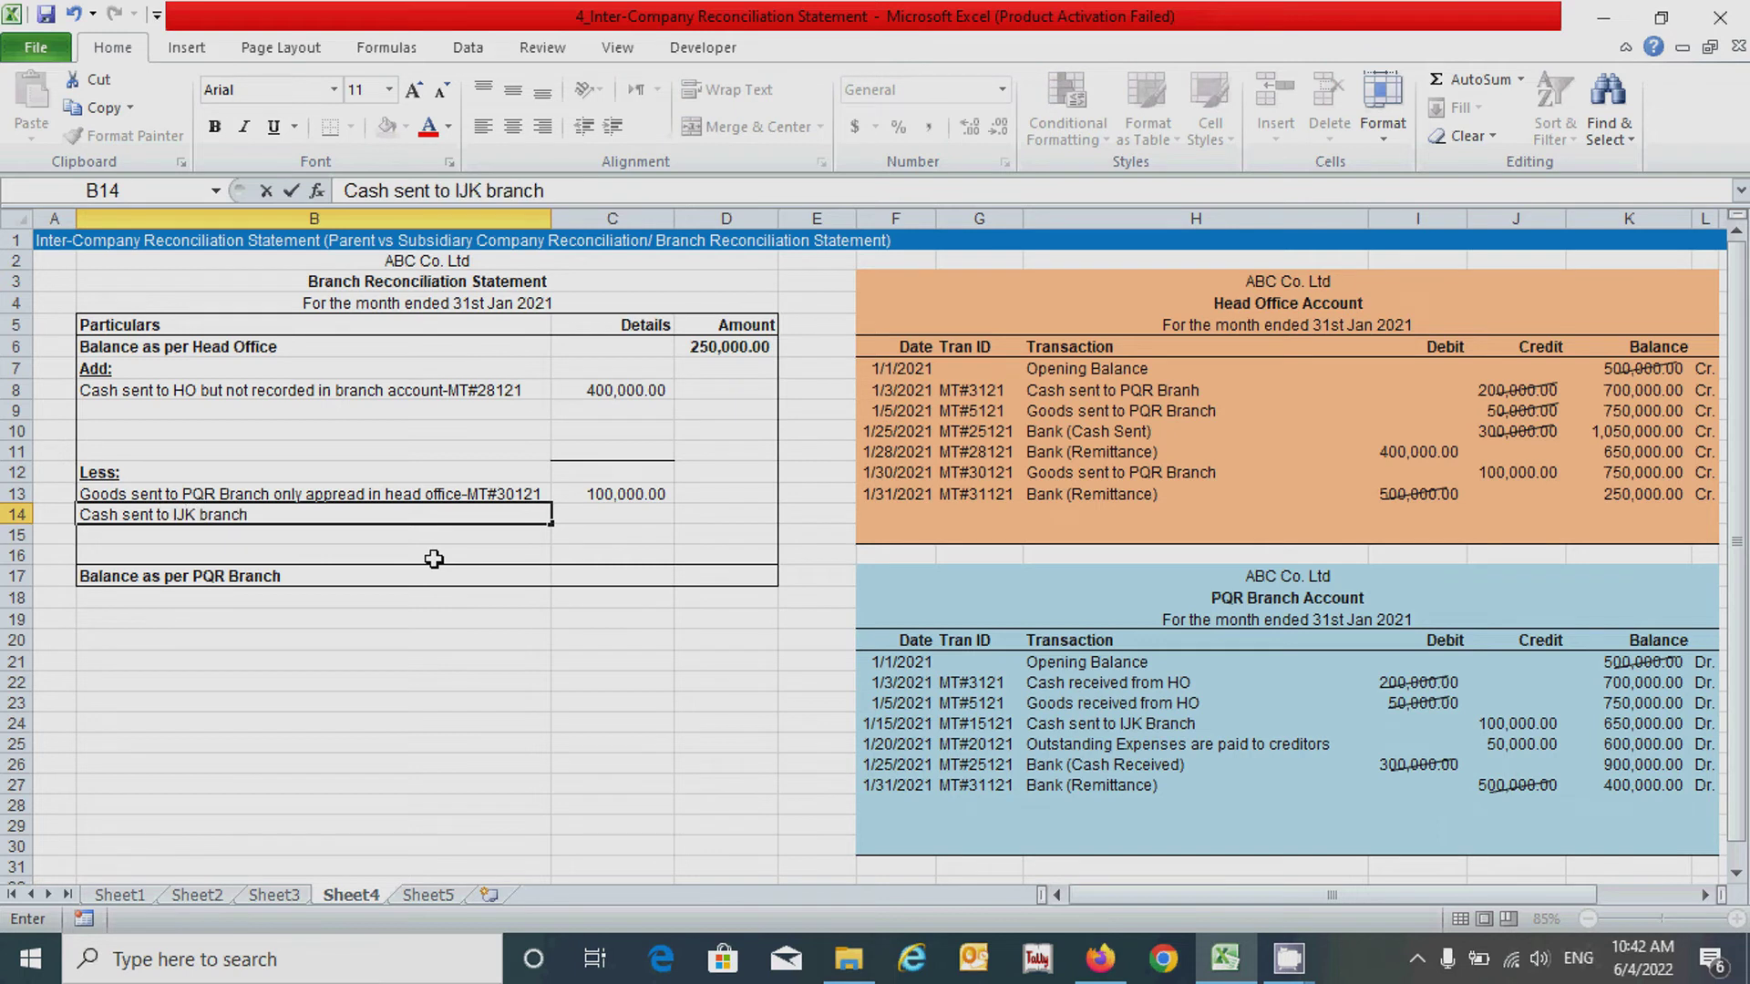
text( that only appread in PQR branch-MT#)
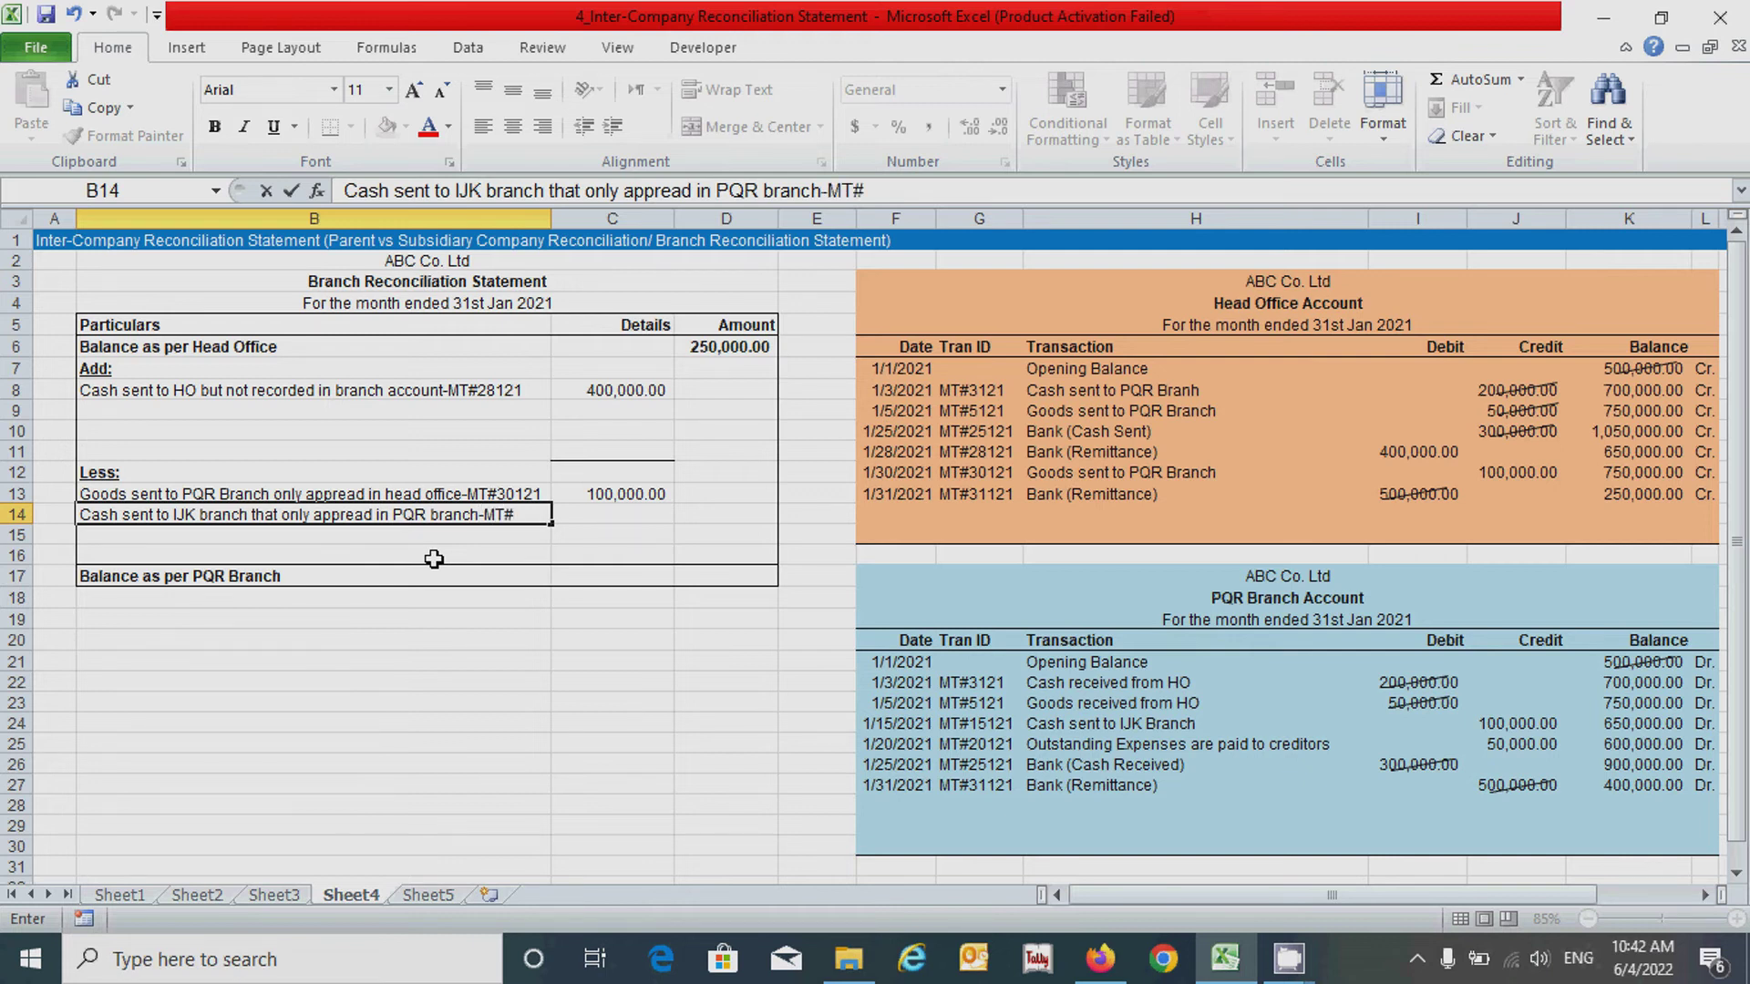
text(15121)
key(Tab)
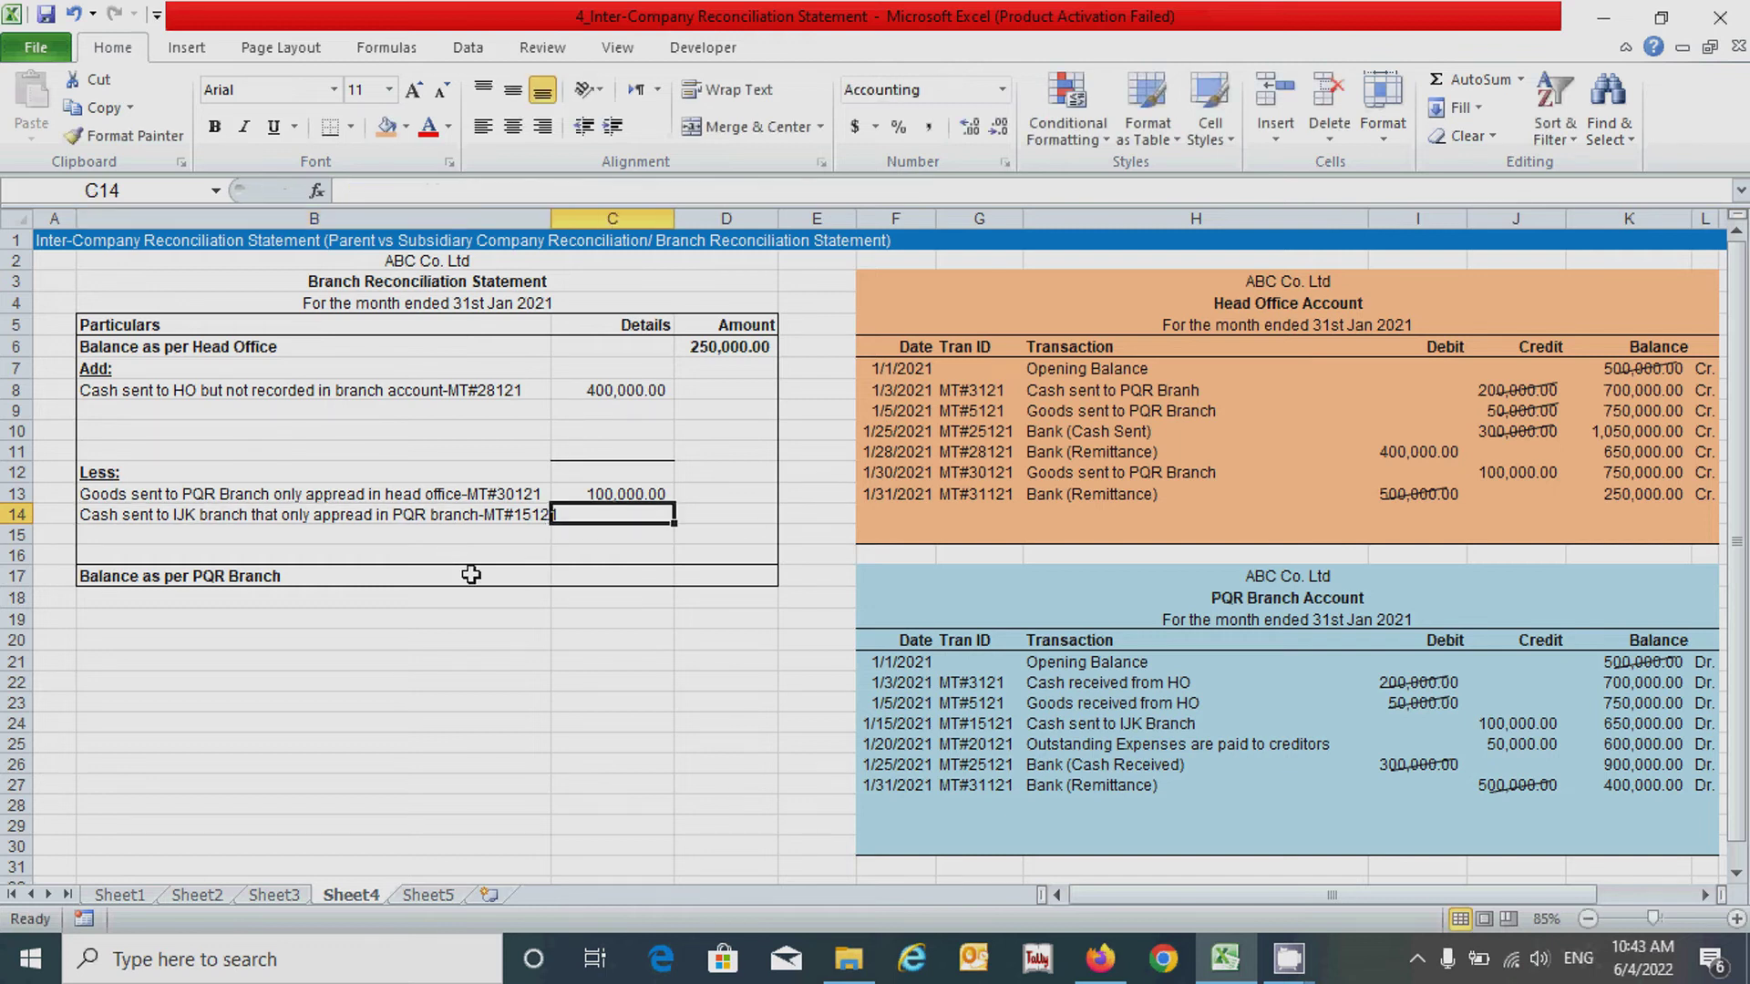
text(100000)
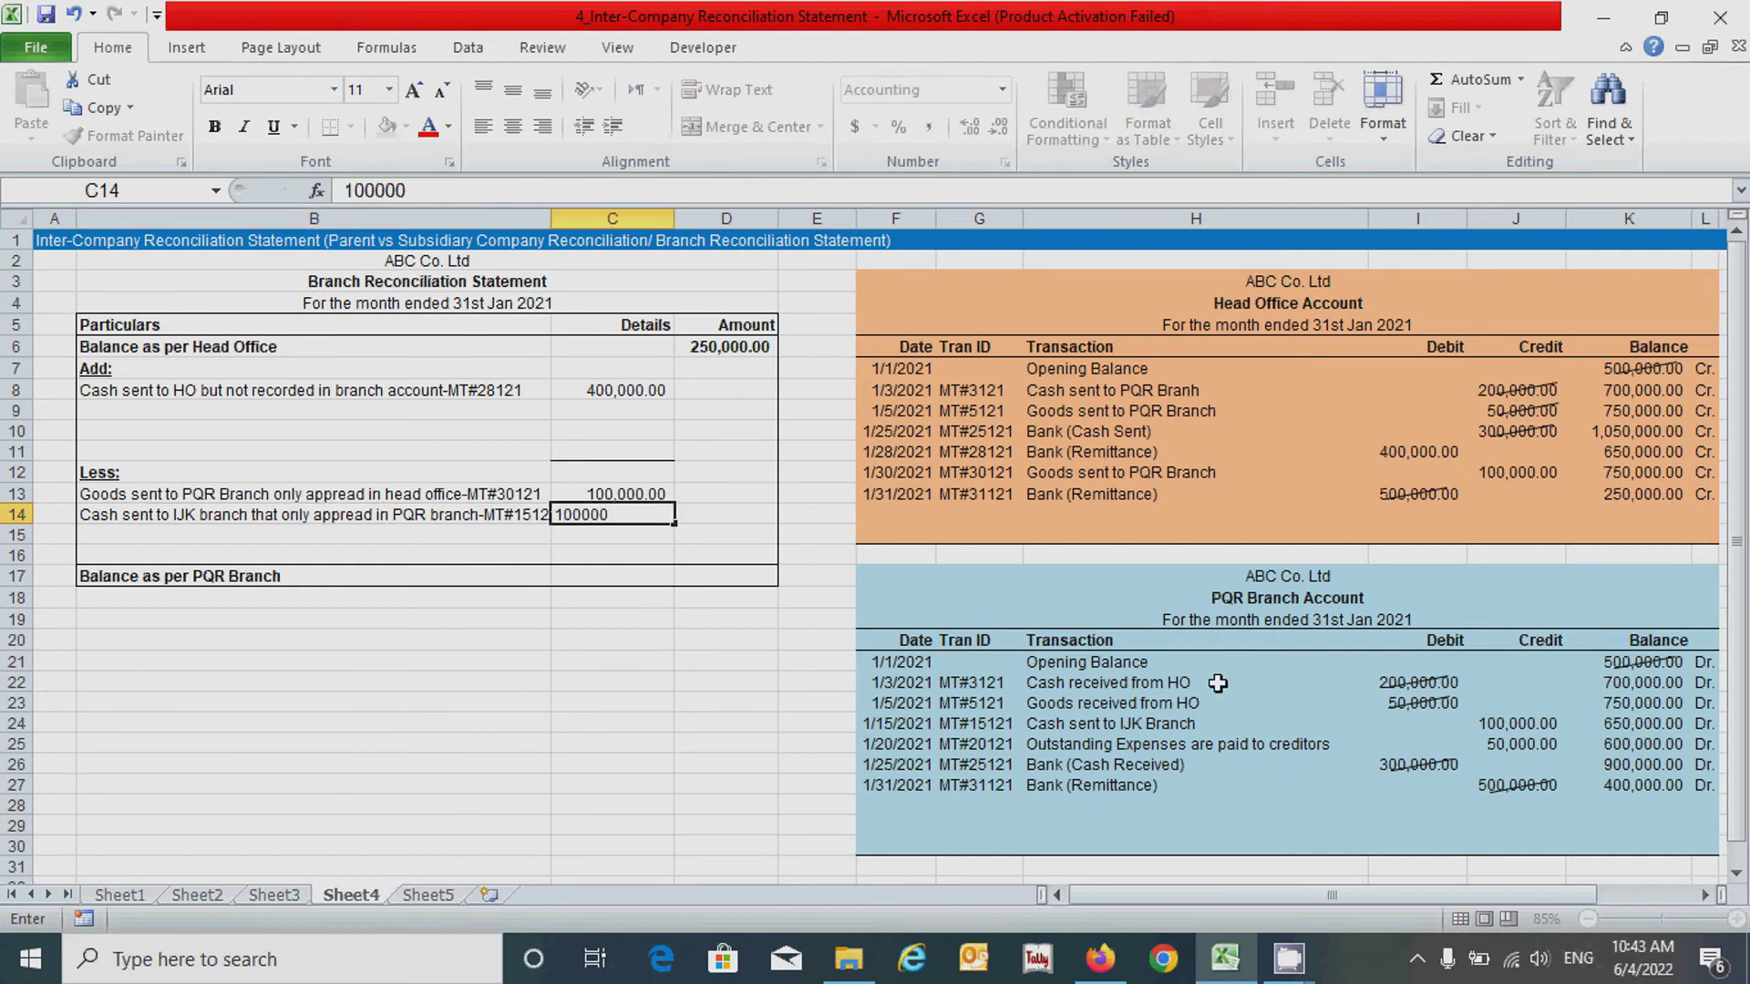
key(Return)
key(alt+h)
key(o)
key(i)
Record "Oustanding expenses are paid to creditors but not recorded in the HO-MT#20121" in B15 under Less, with 50000 in C15.
click(1105, 744)
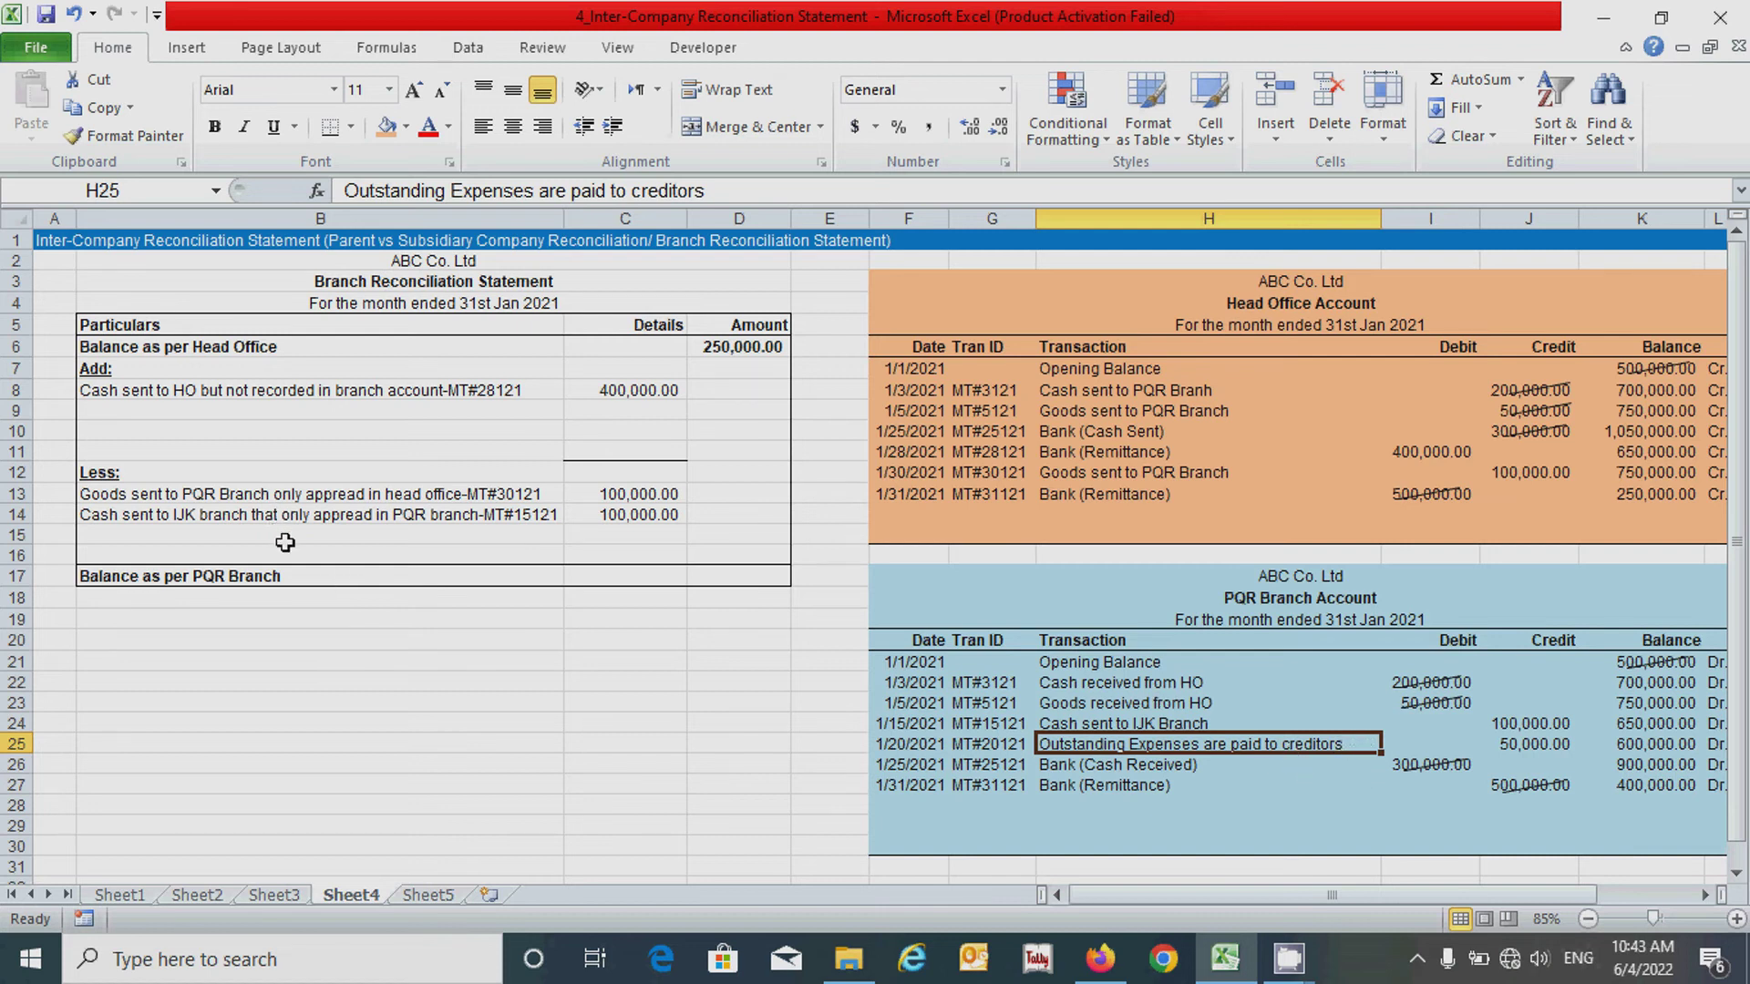
click(375, 539)
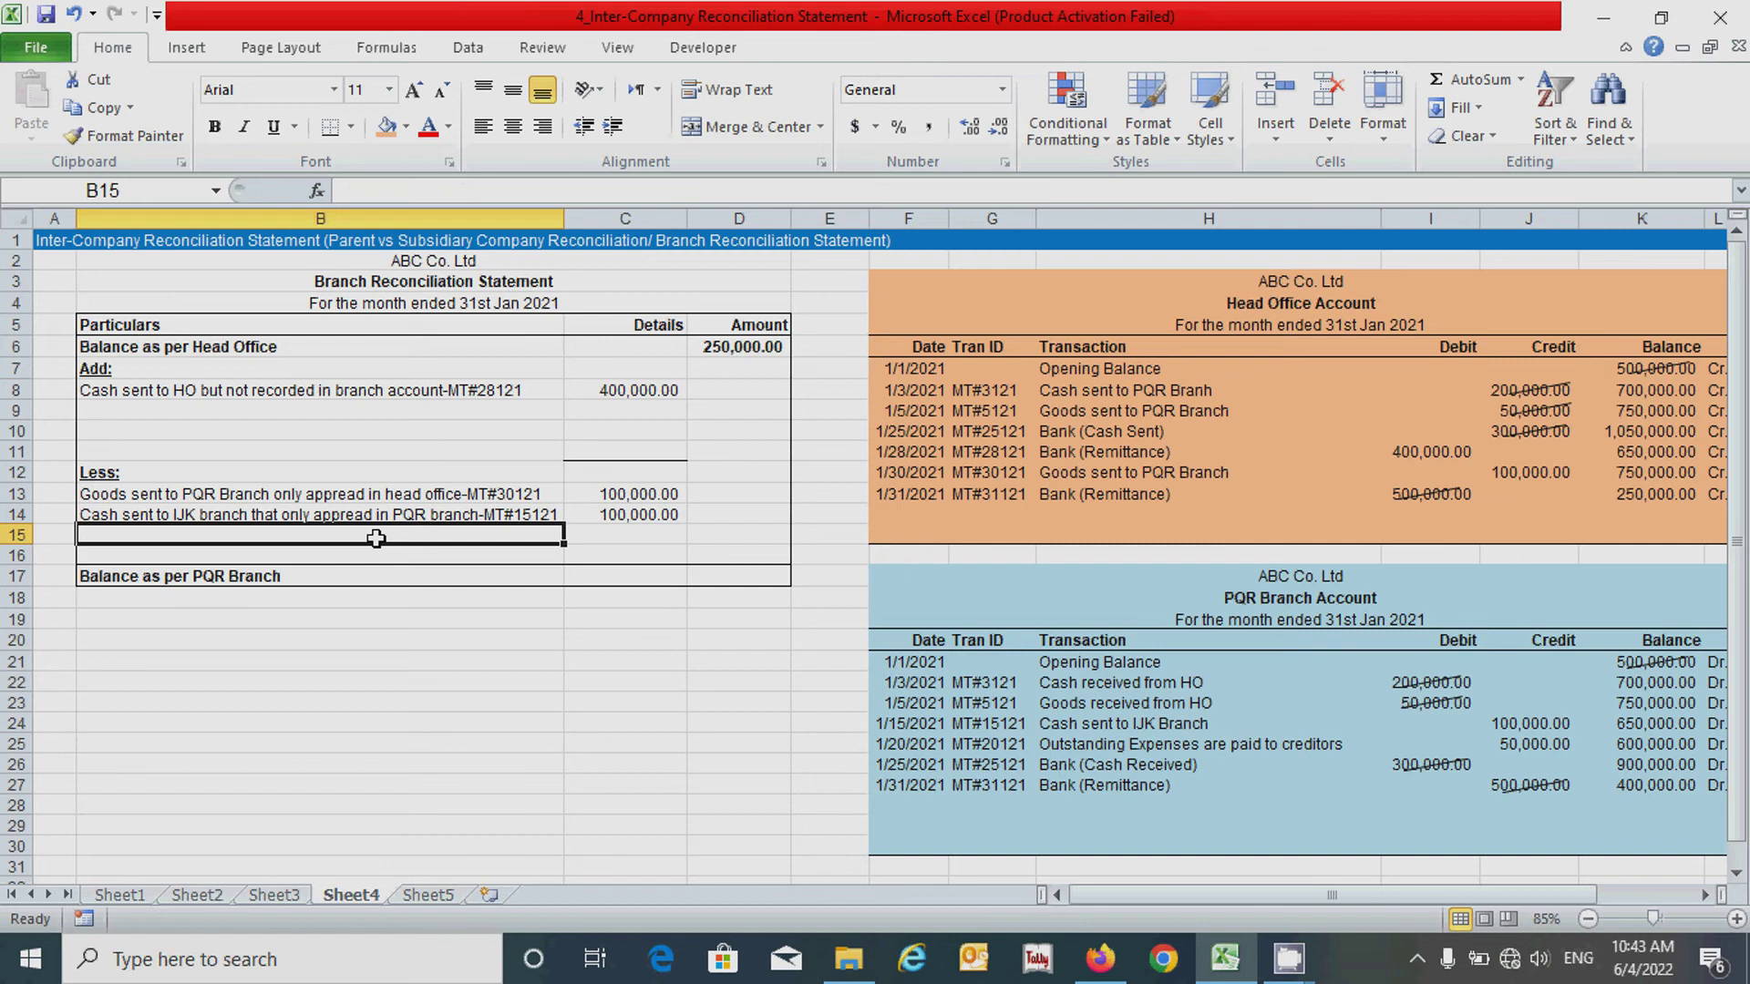
text(Oustanding expense)
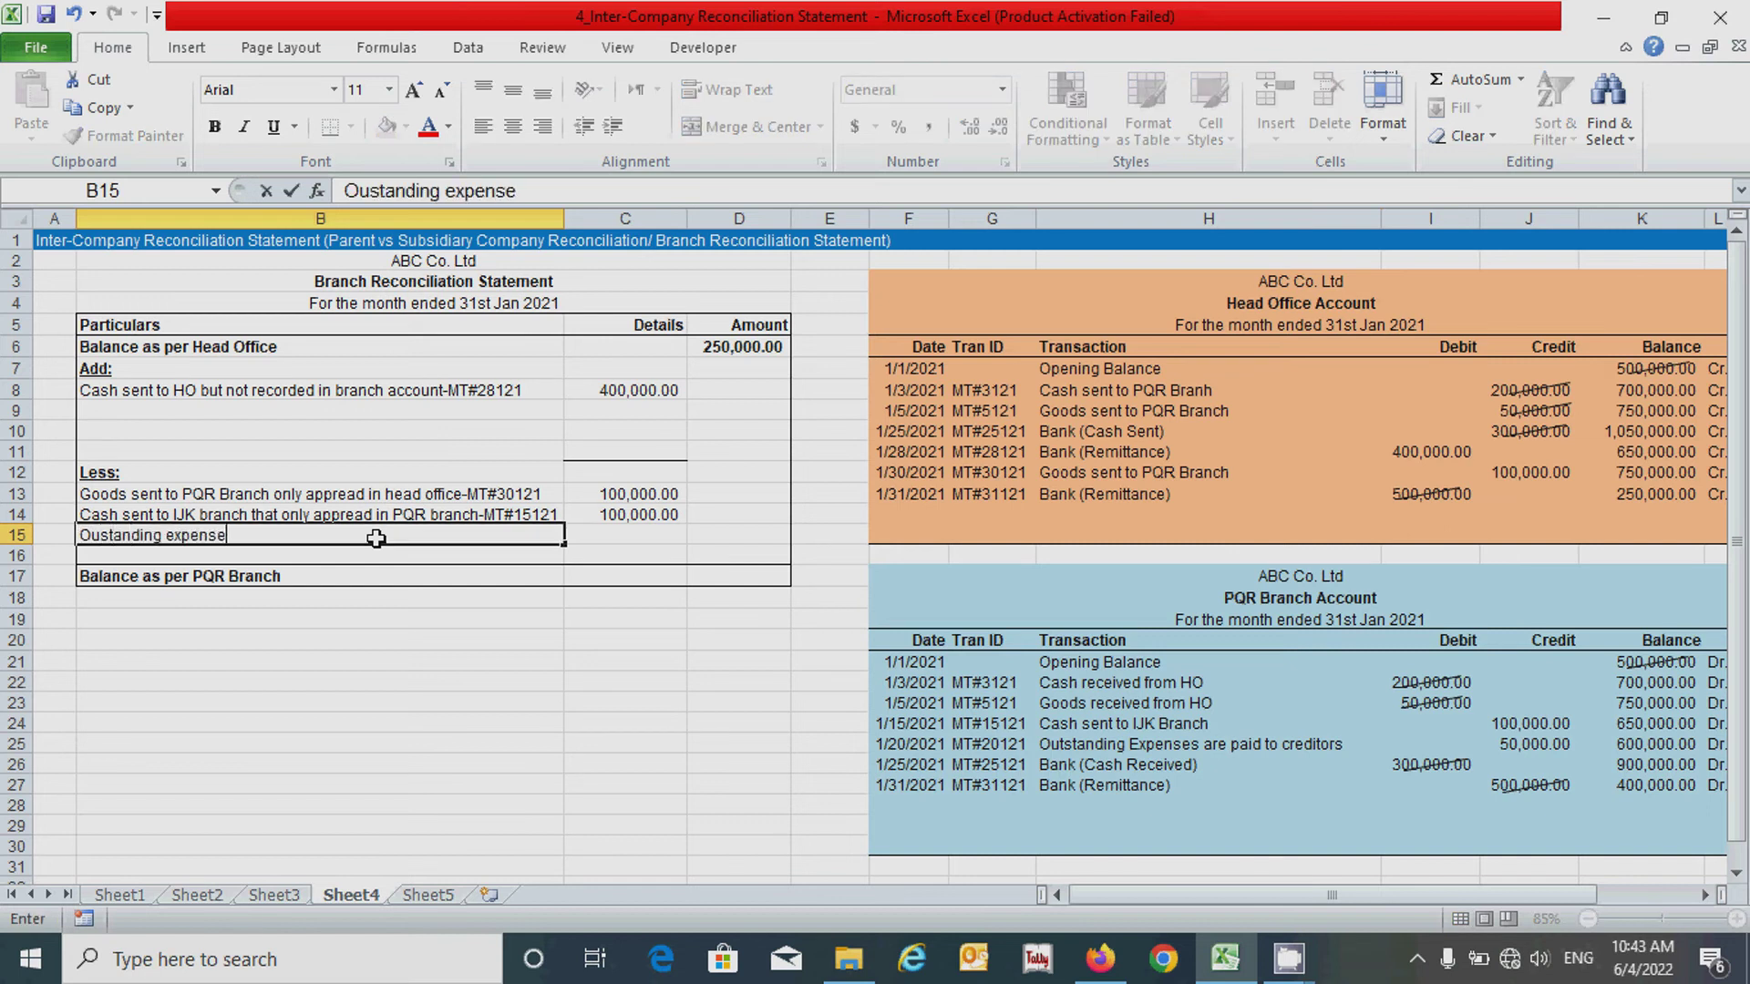
text(s are paid to creditors but not record)
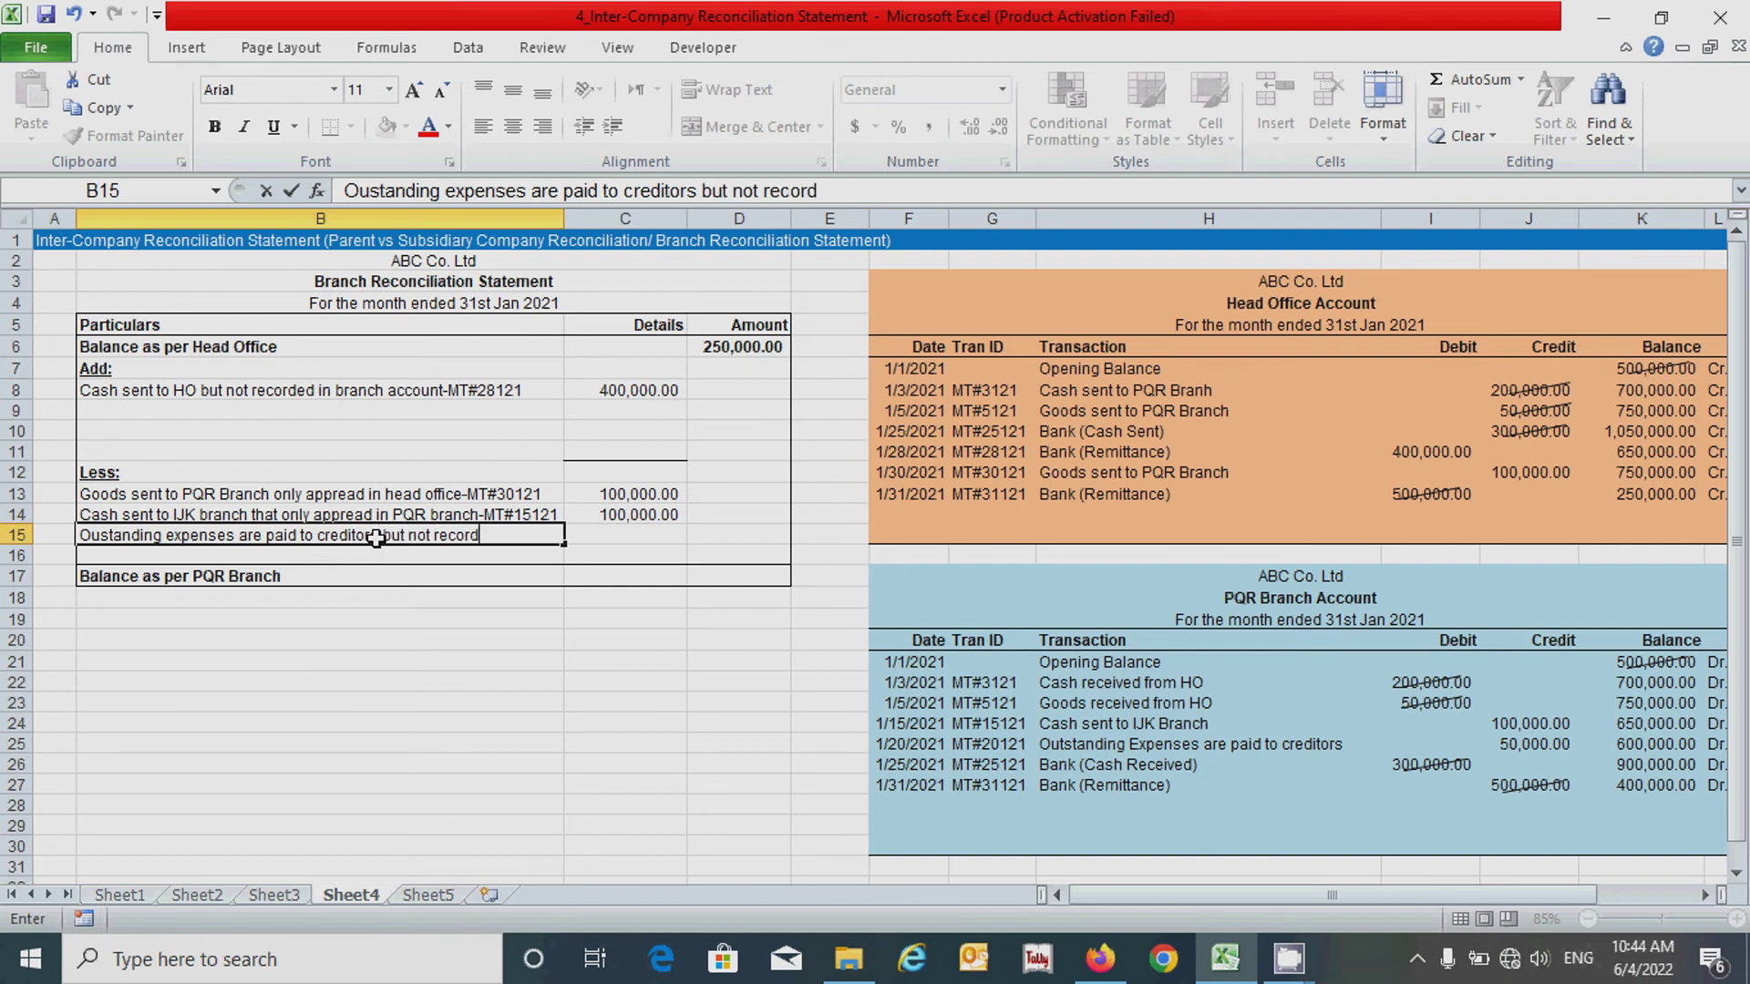
text(ed in the HO-MT#20)
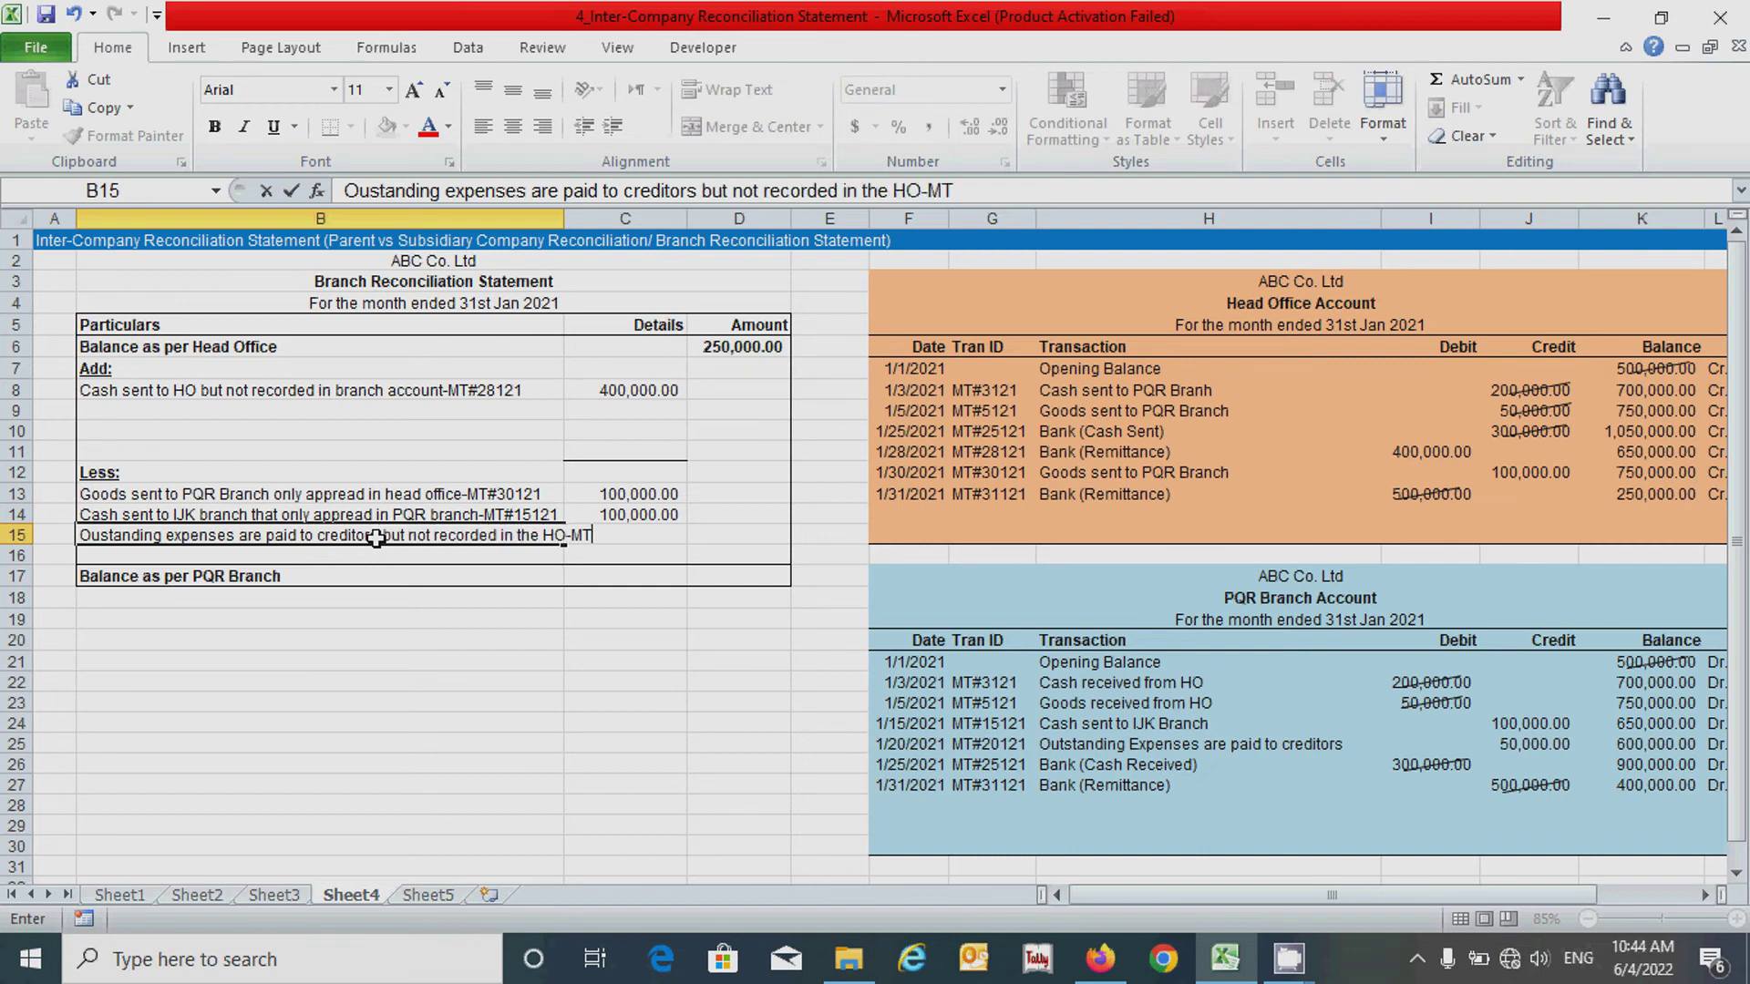
text(121)
key(Return)
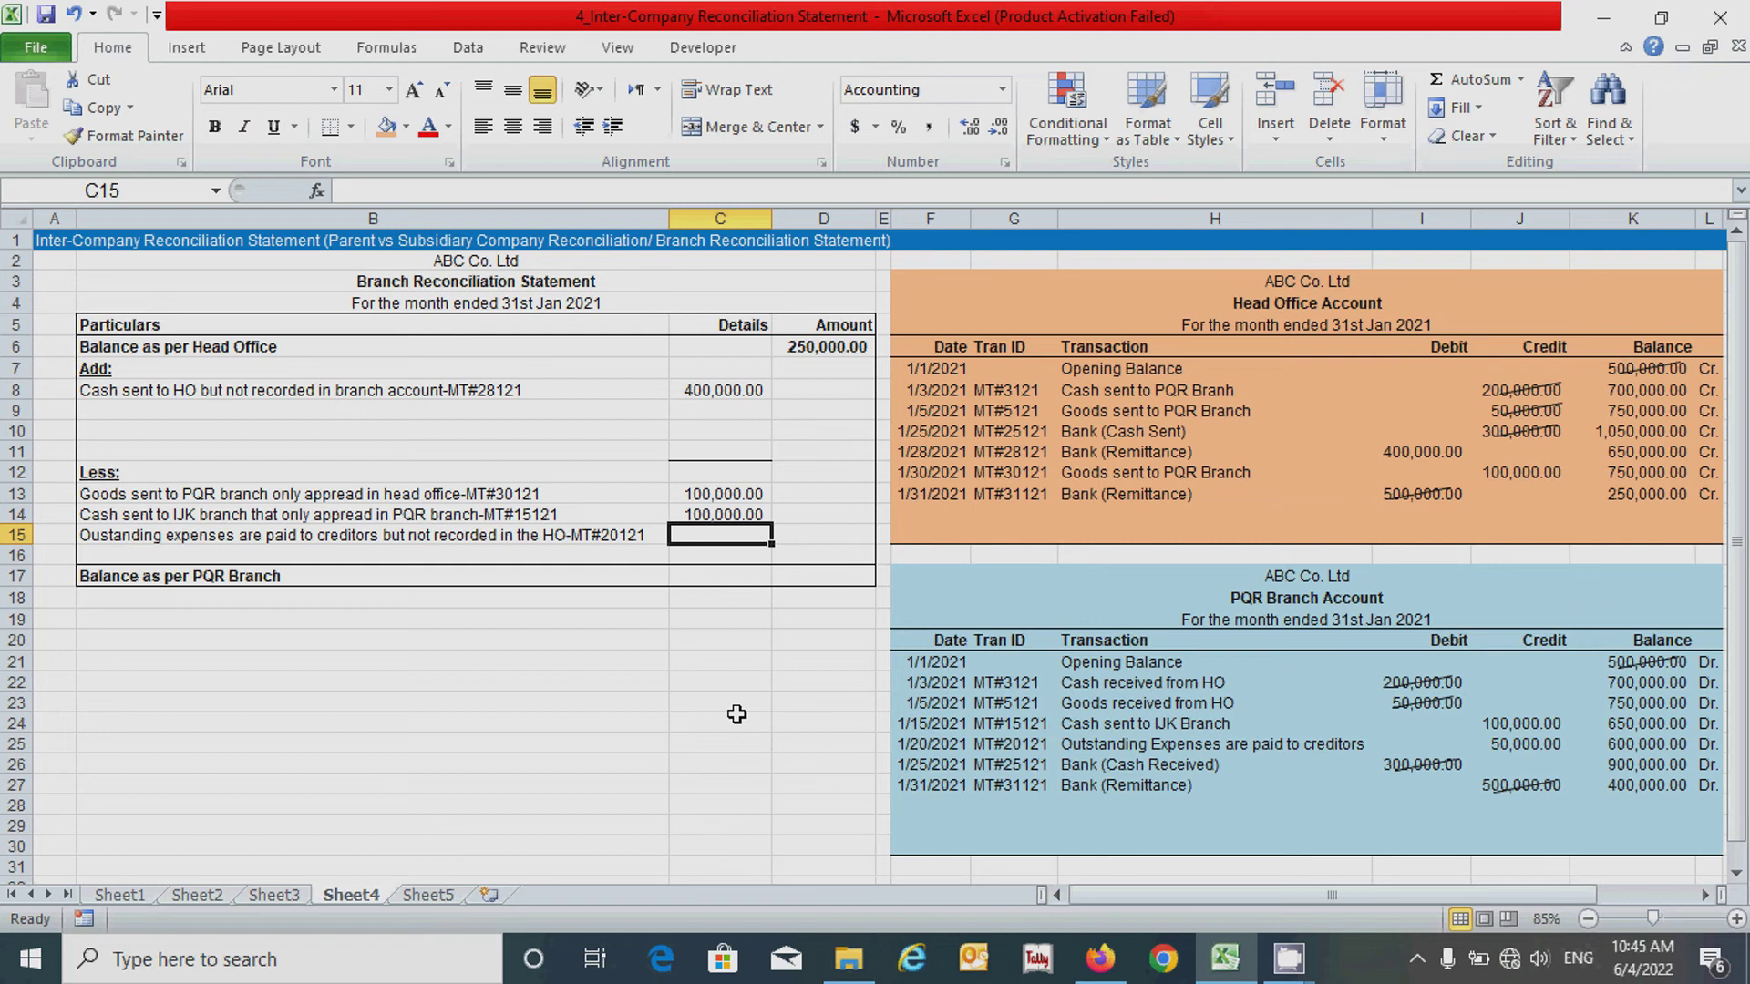
text(50000)
key(Return)
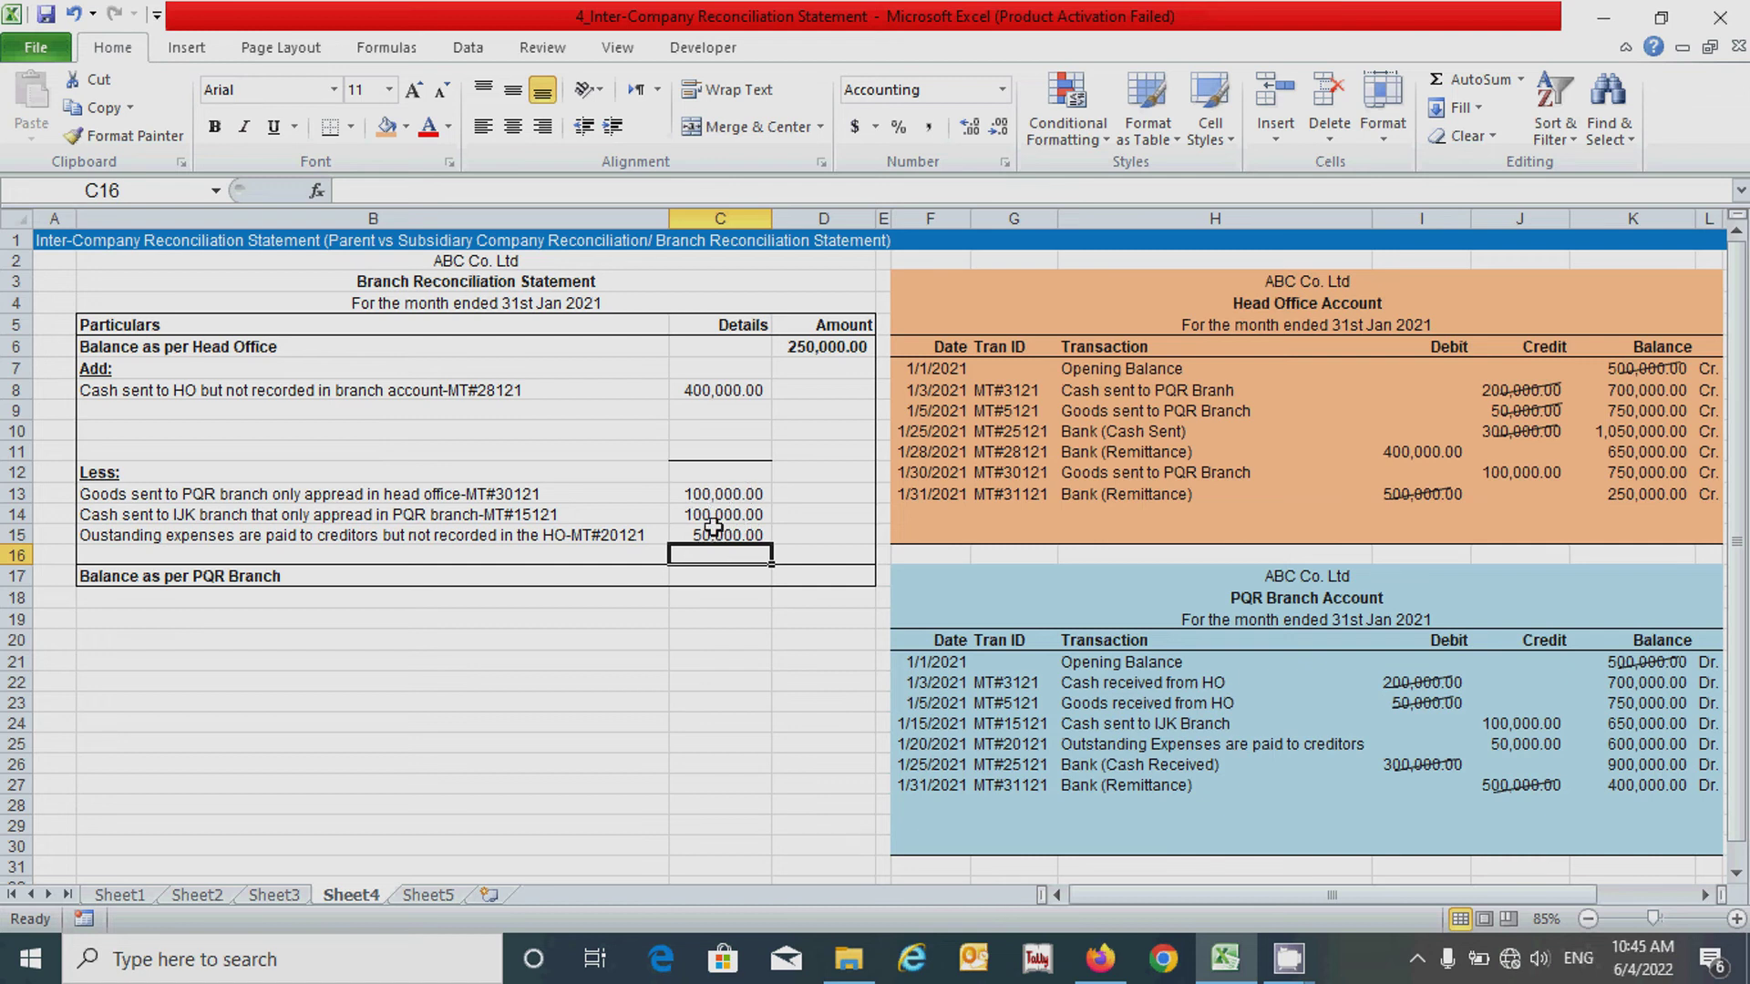
Total the Add section's details in D11 with the formula =SUM(C8:C11).
click(820, 451)
text(=)
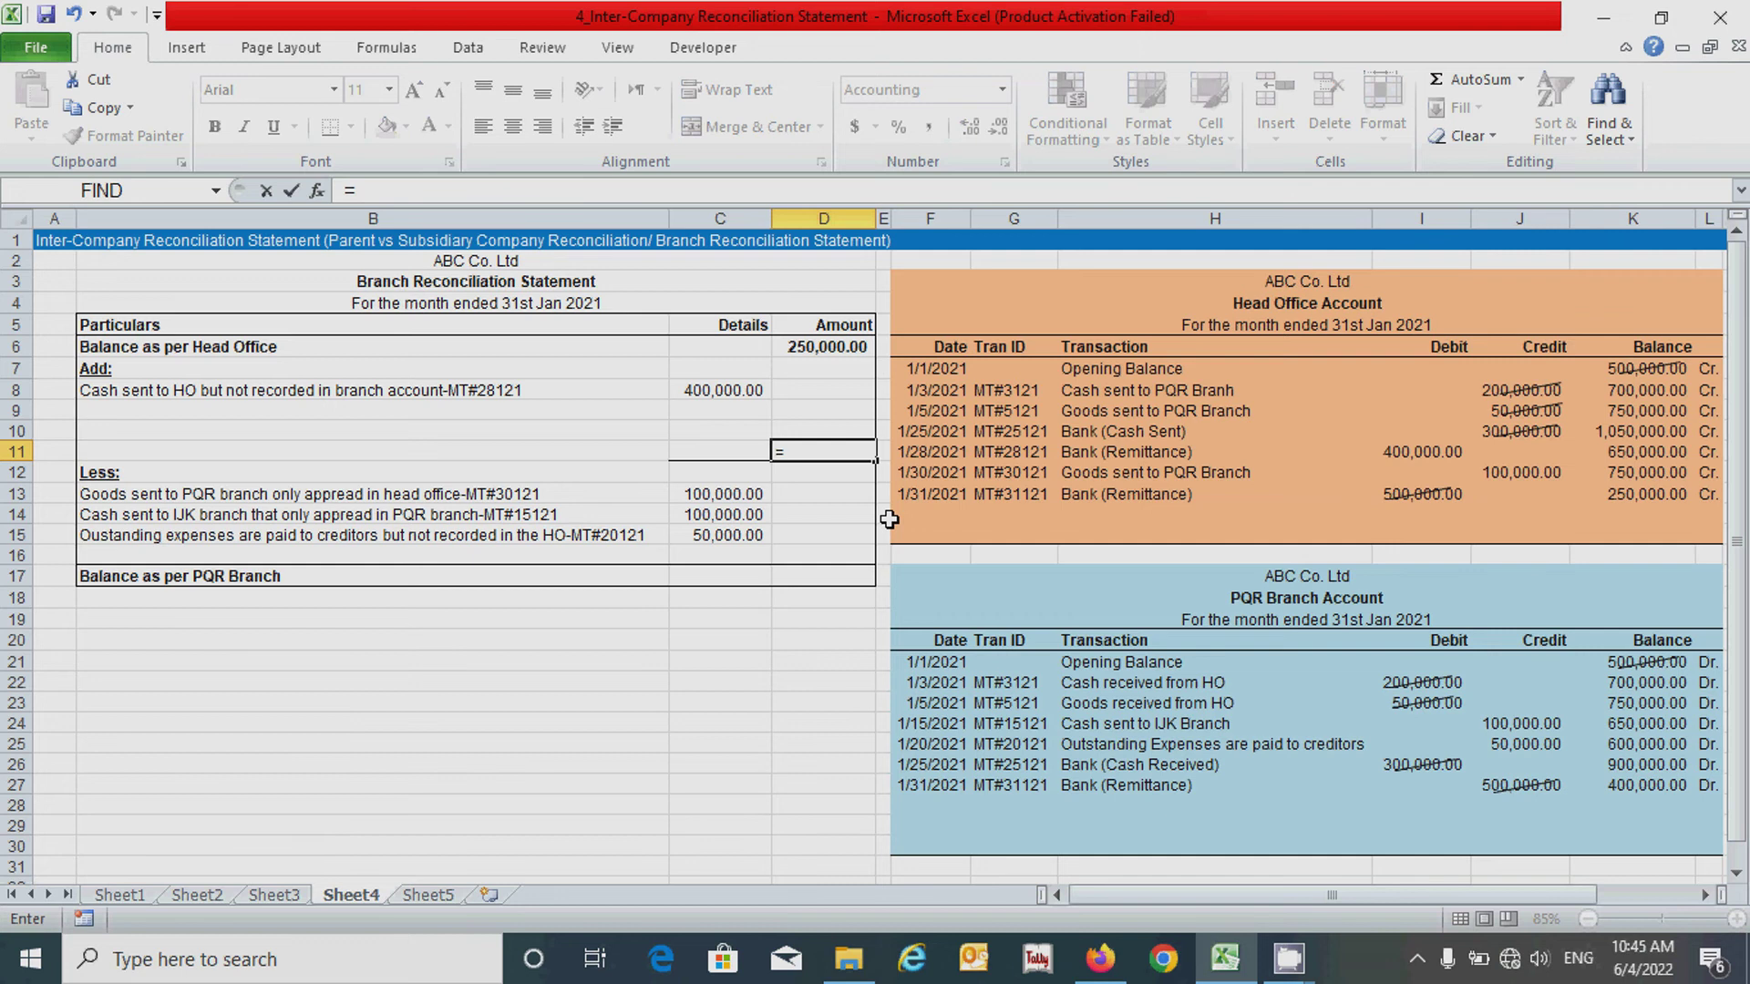
text(SUM()
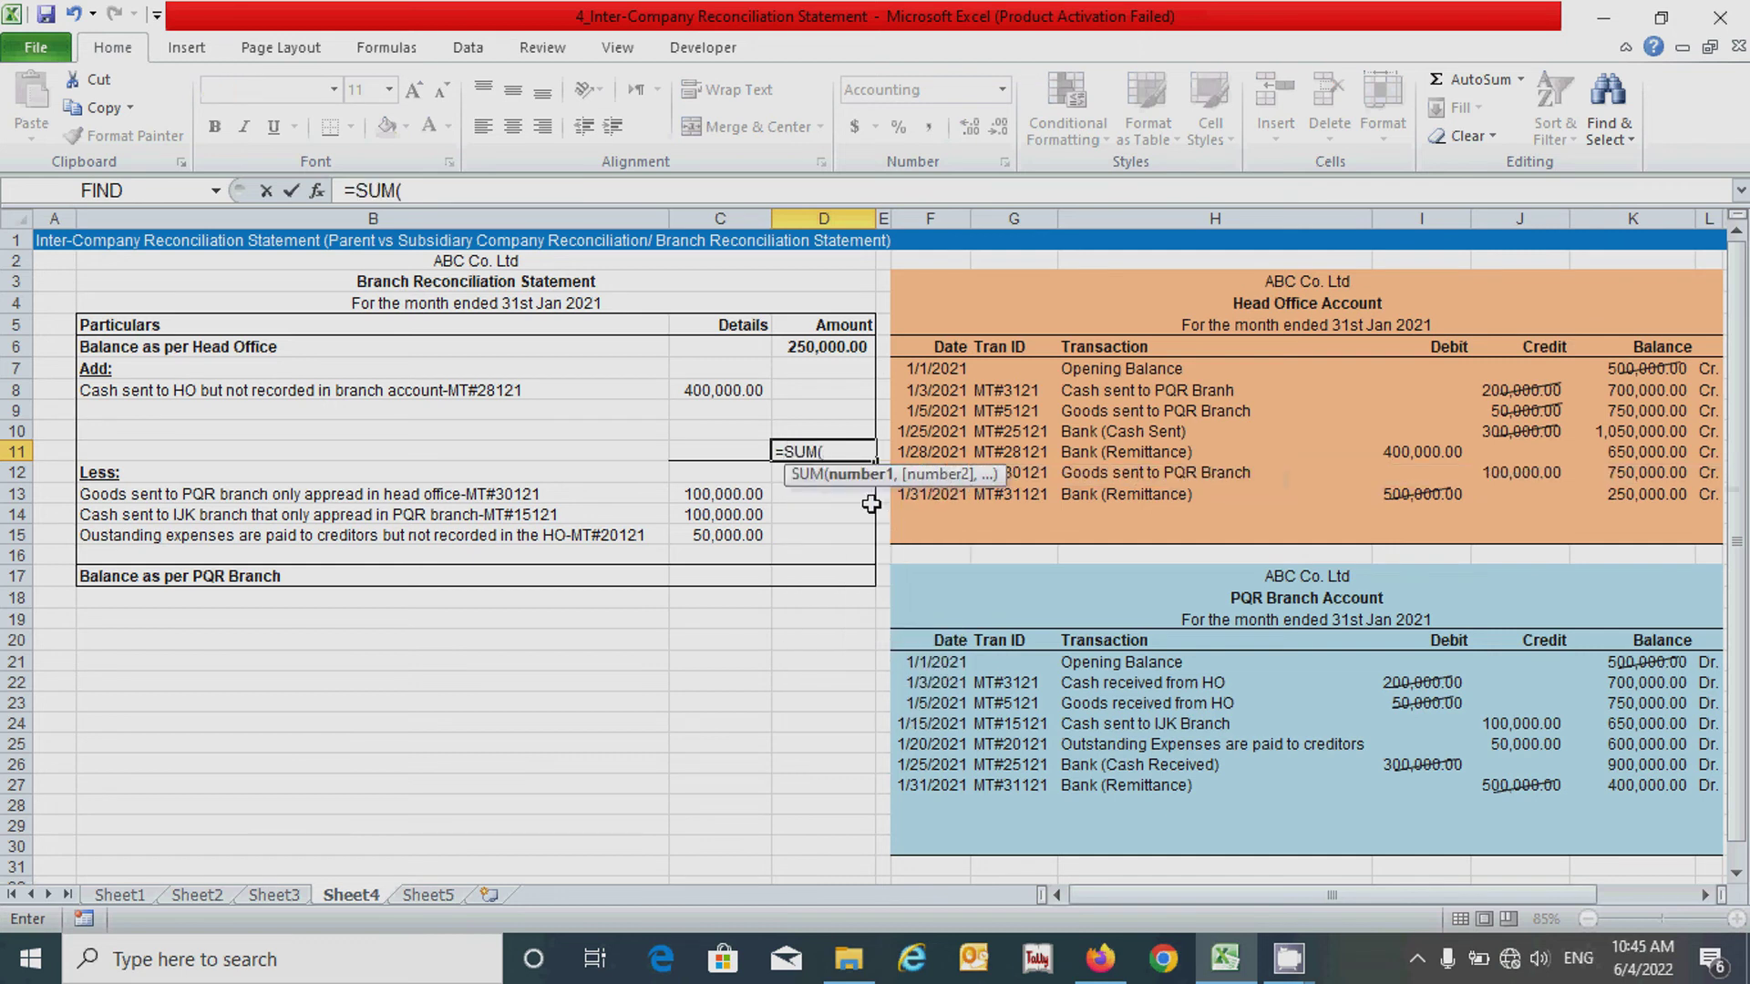
drag(698, 393, 705, 448)
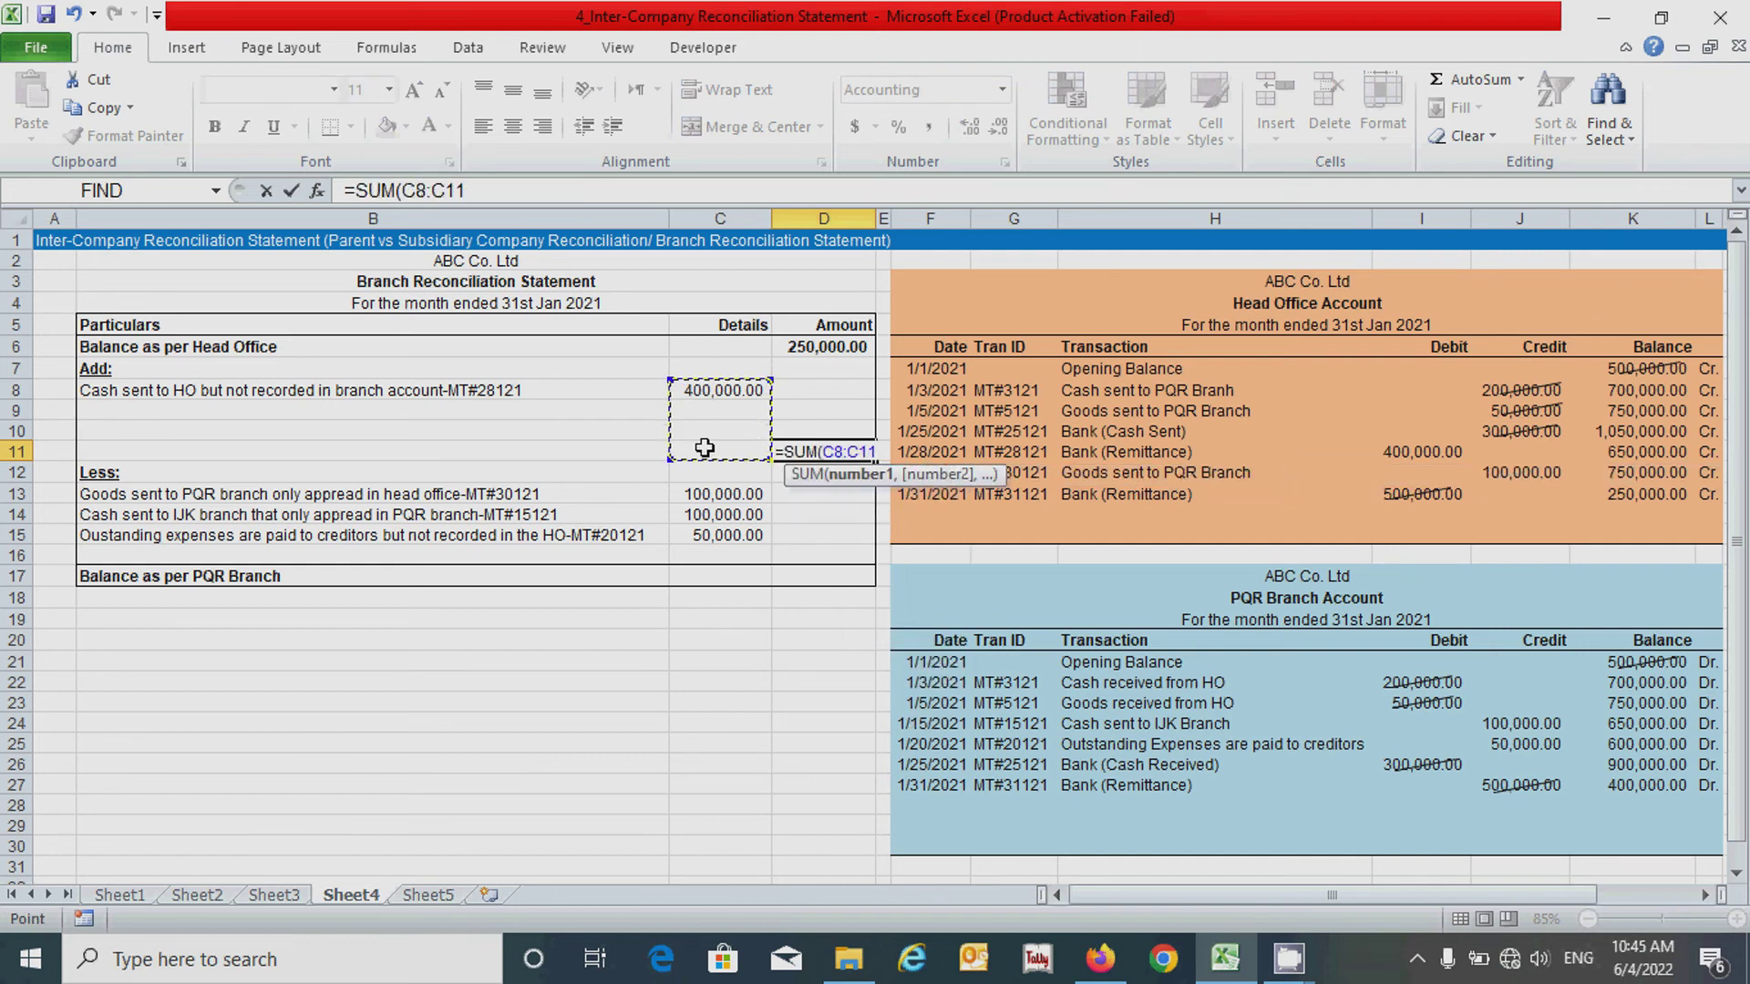
text())
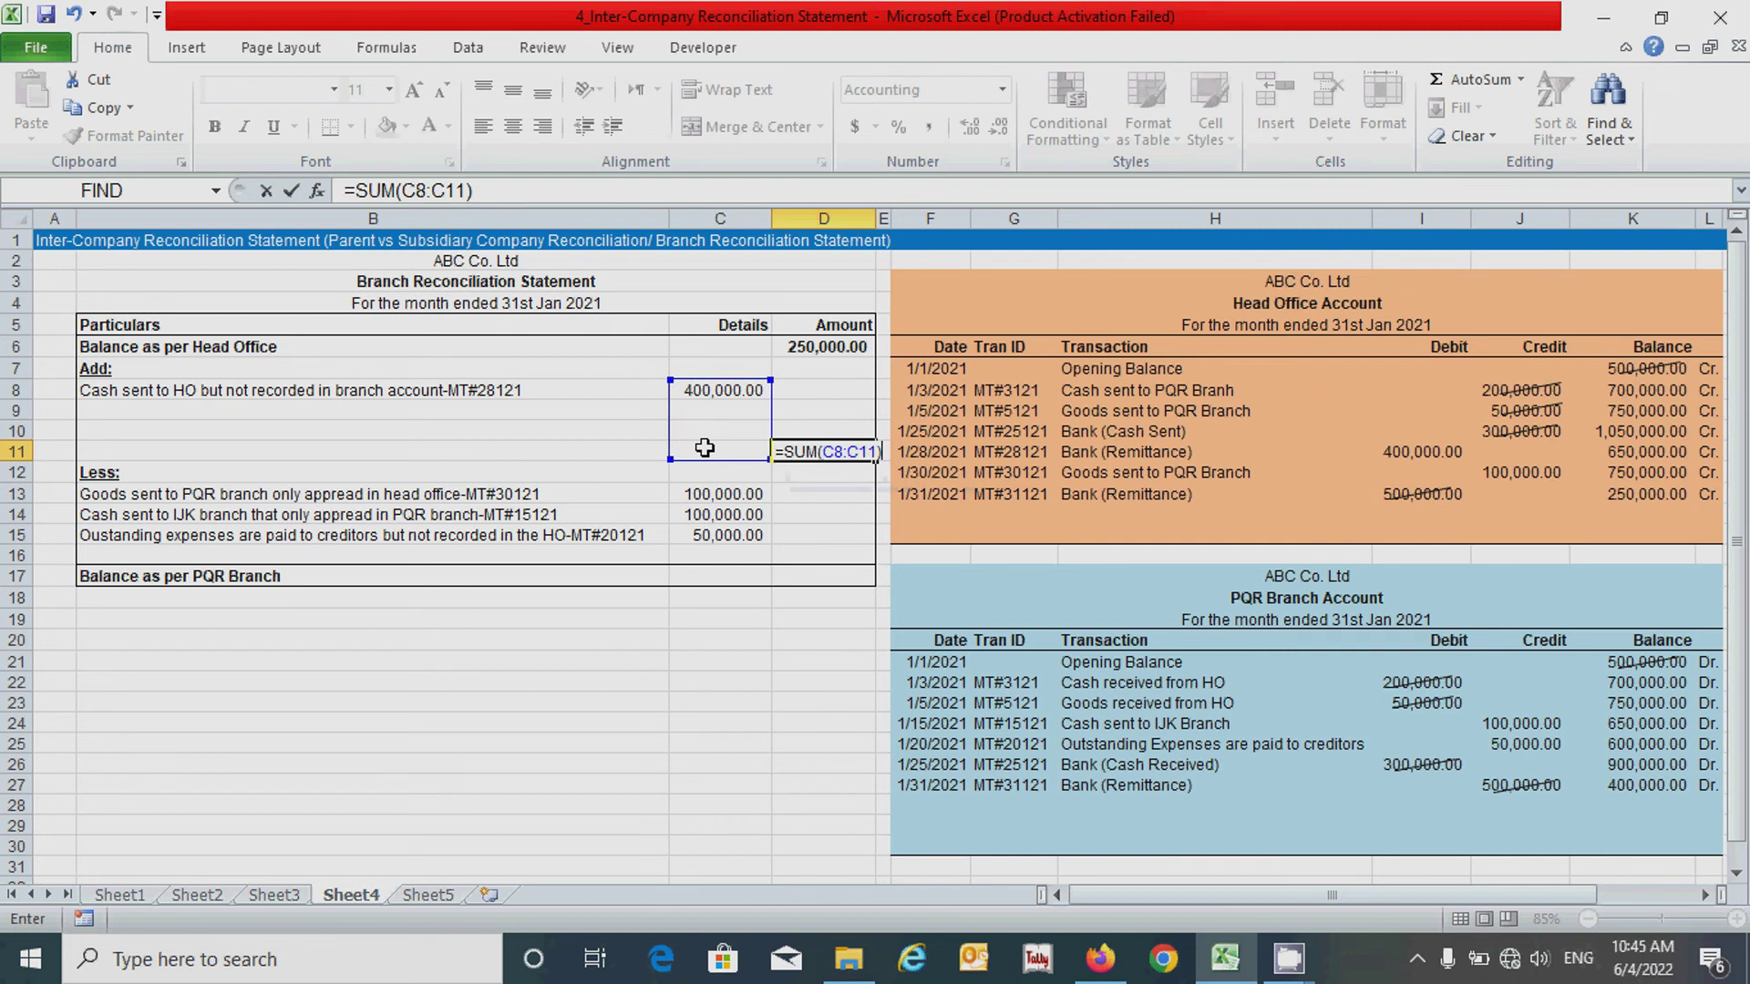
key(Return)
Total the Less section's details as a negative amount in D16 with the formula =-SUM(C13:C15).
click(836, 556)
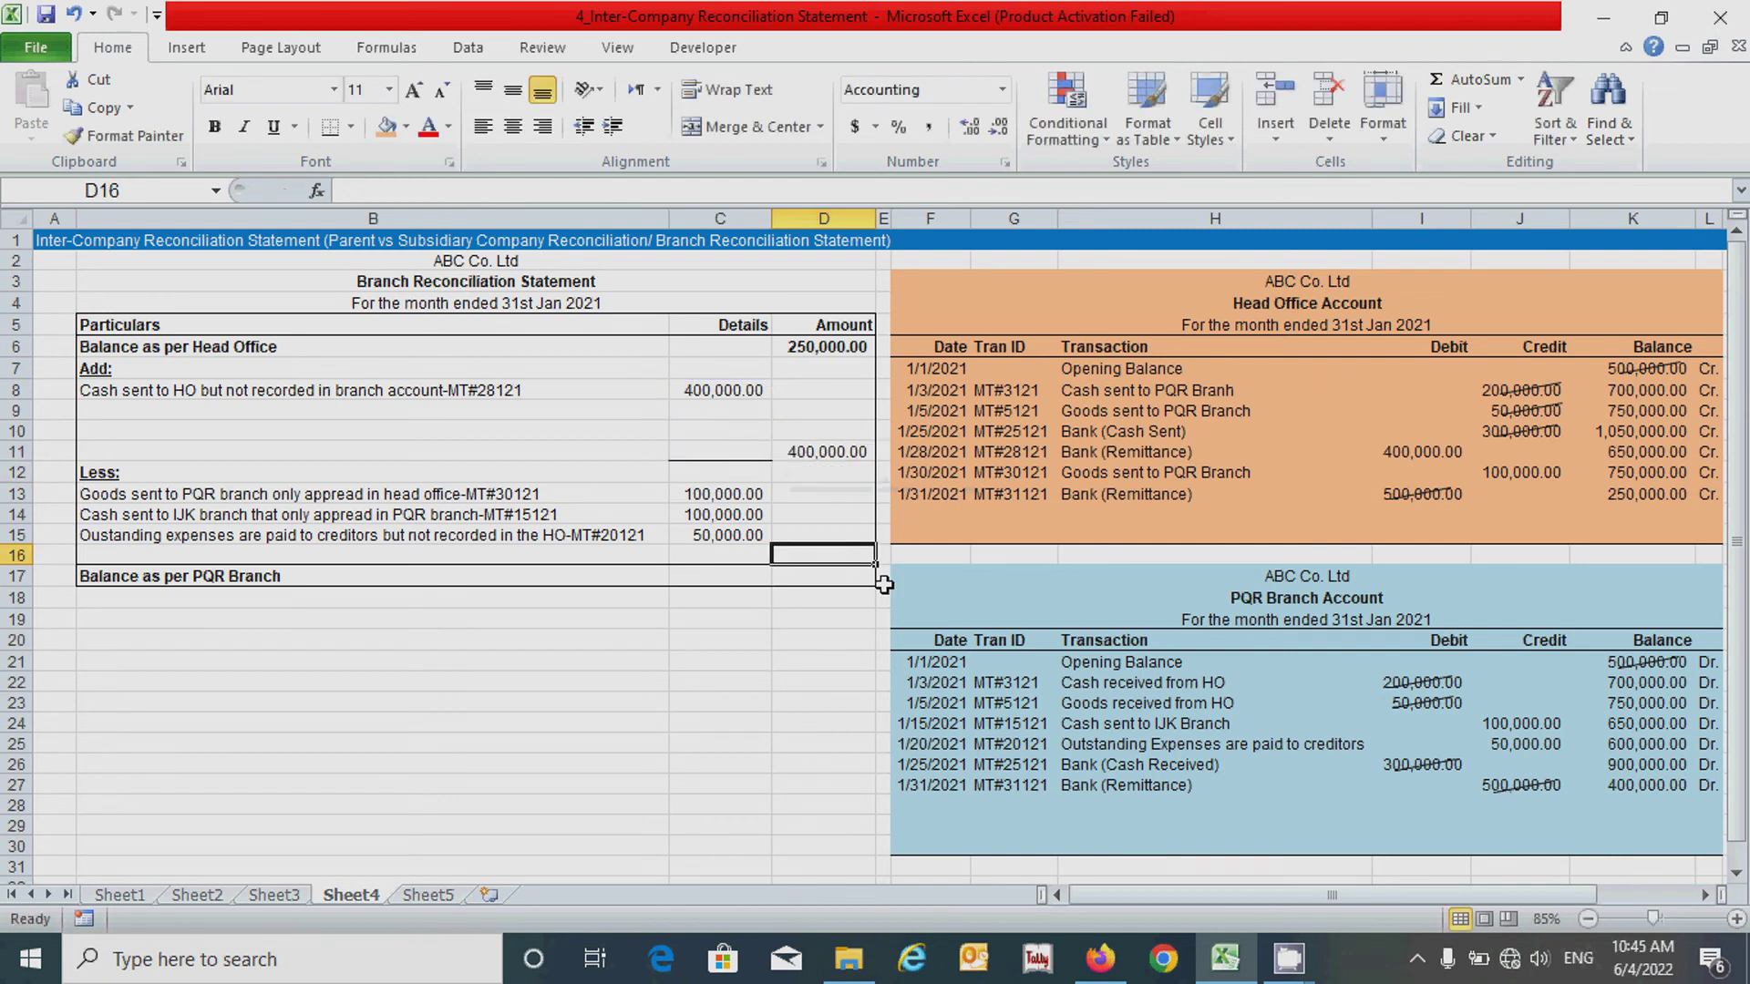
text(=)
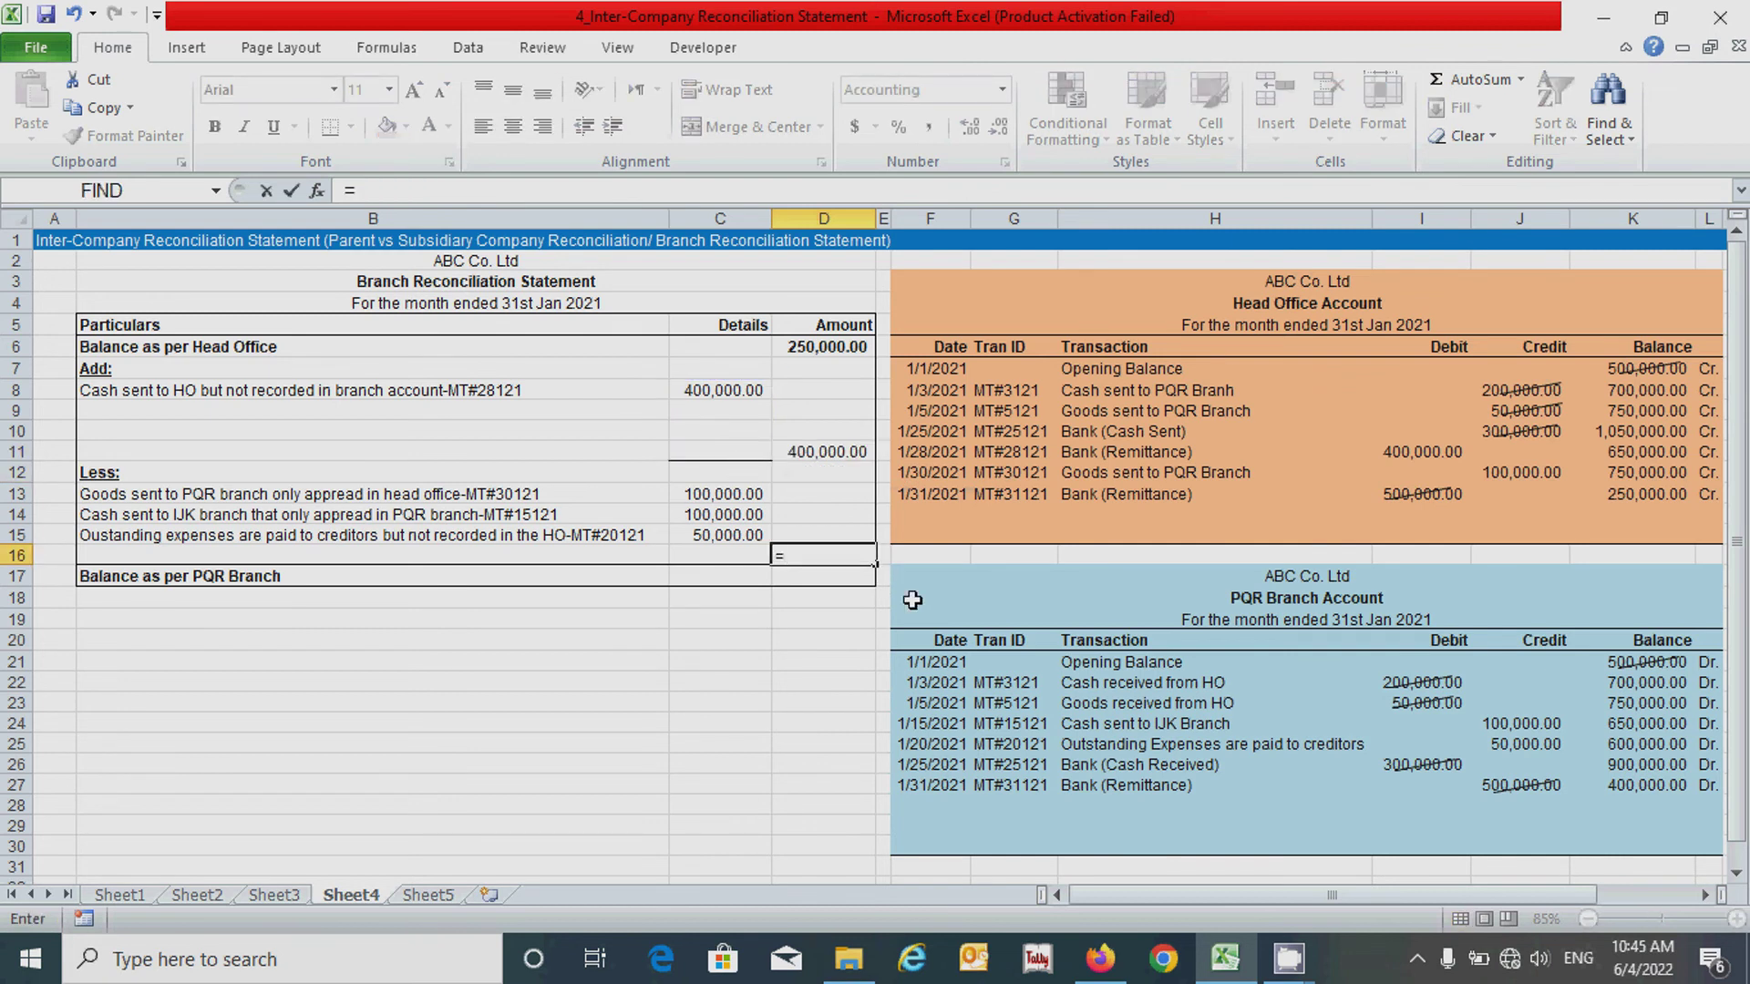
text(-sum)
key(Tab)
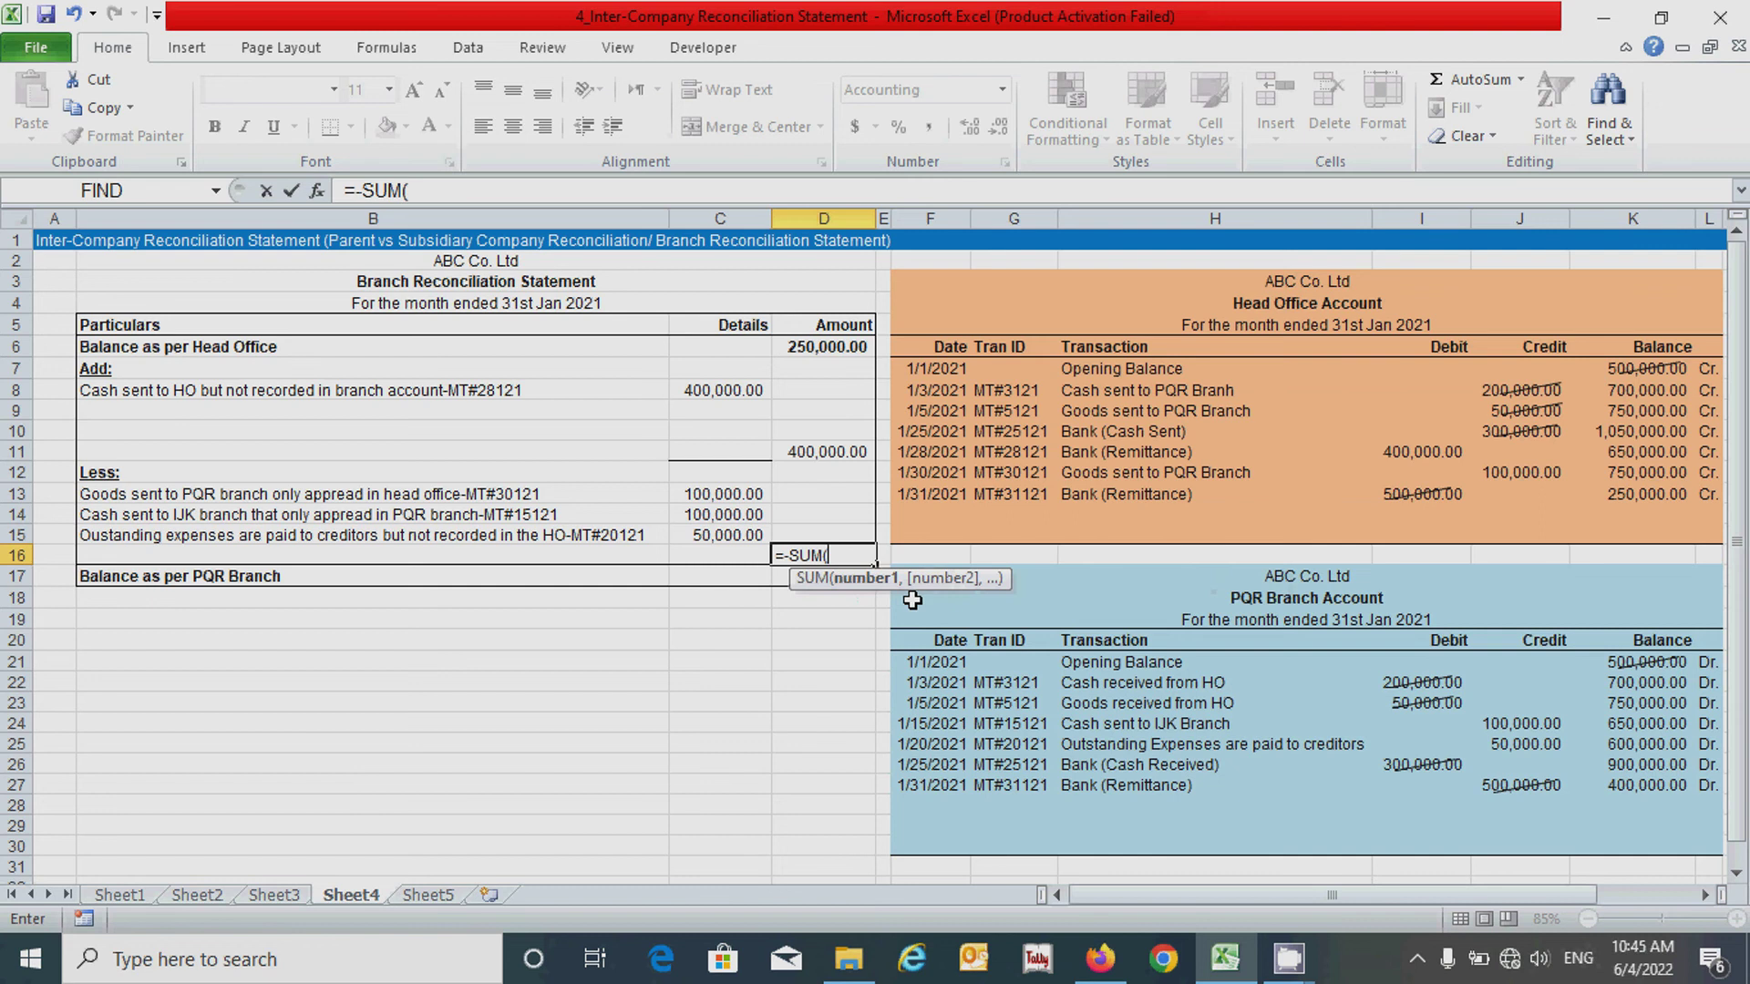
drag(695, 493, 698, 529)
text())
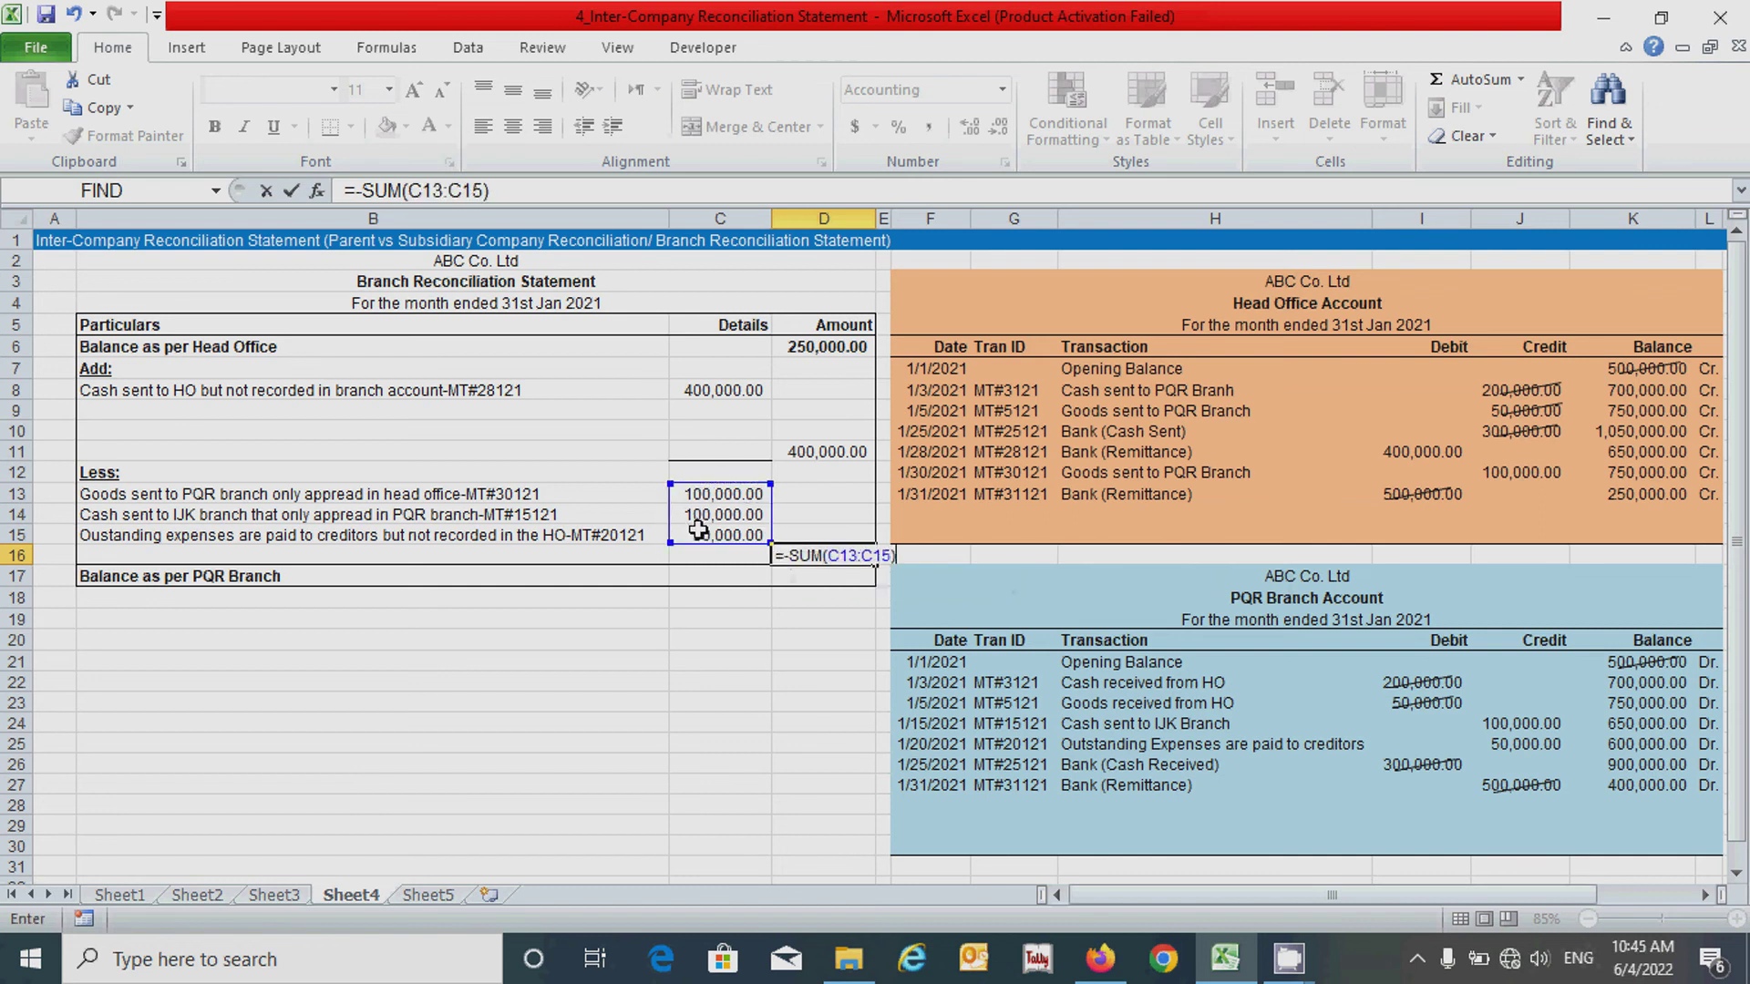
key(Return)
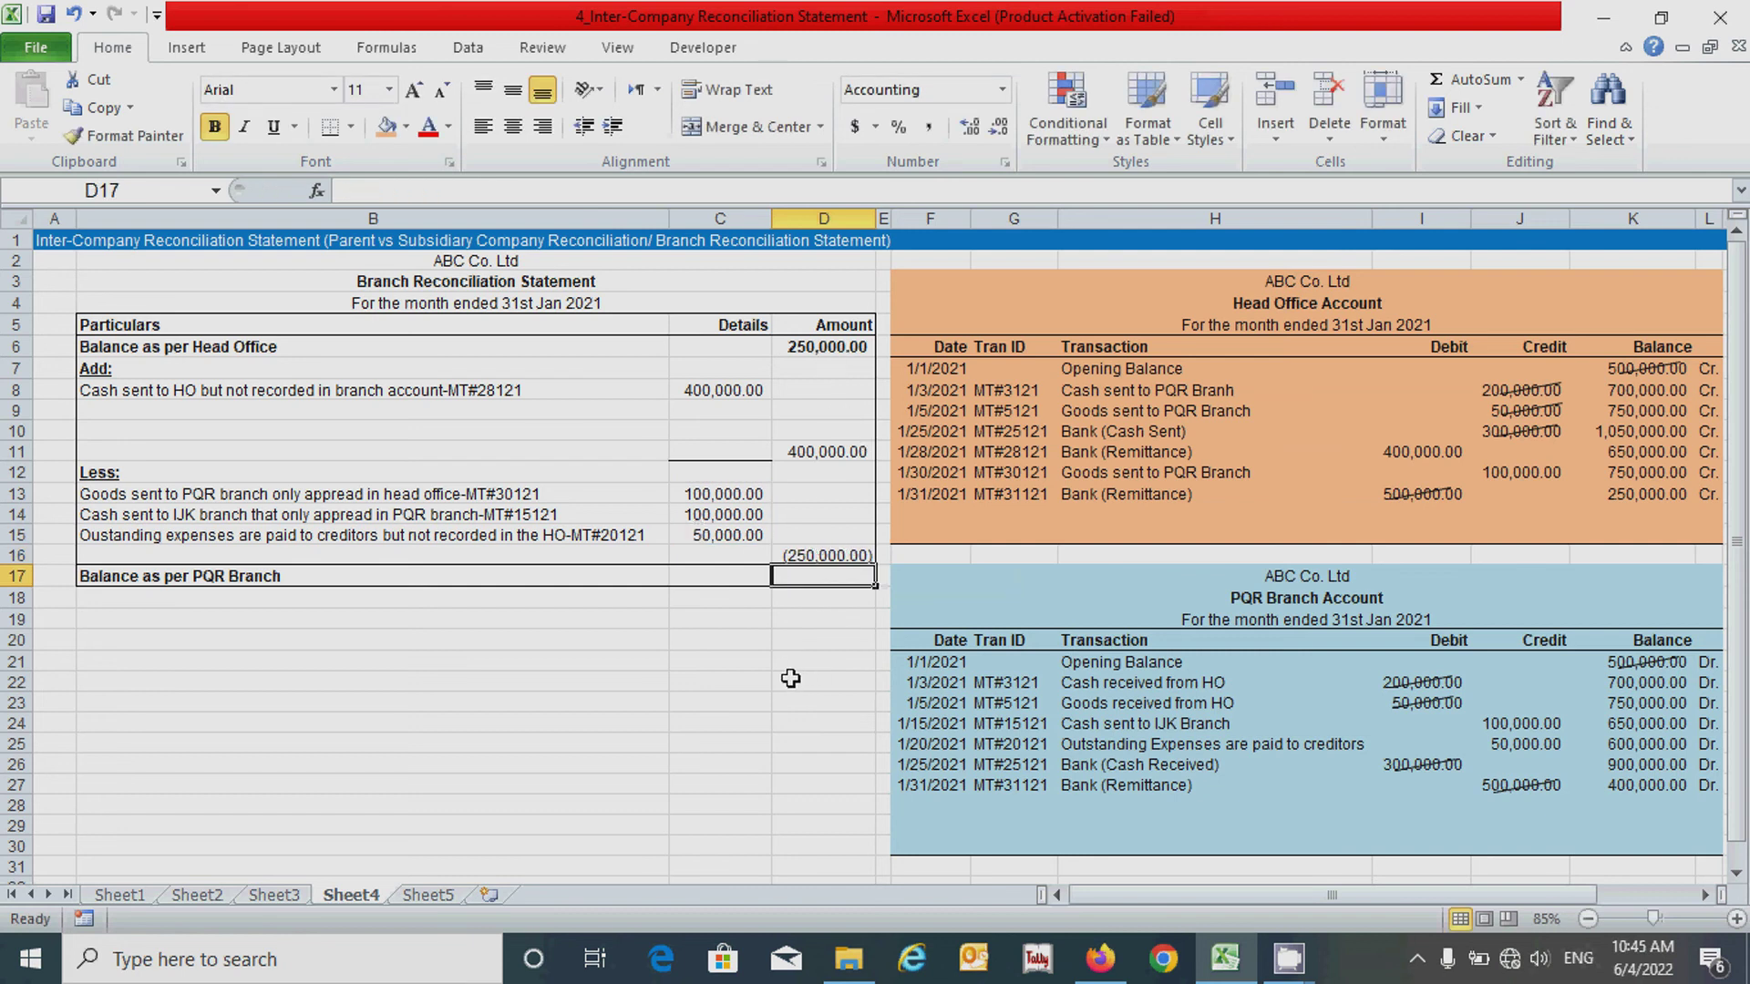
Calculate the closing PQR Branch balance in D17 with the formula =SUM(D6,D11,D16).
text(=)
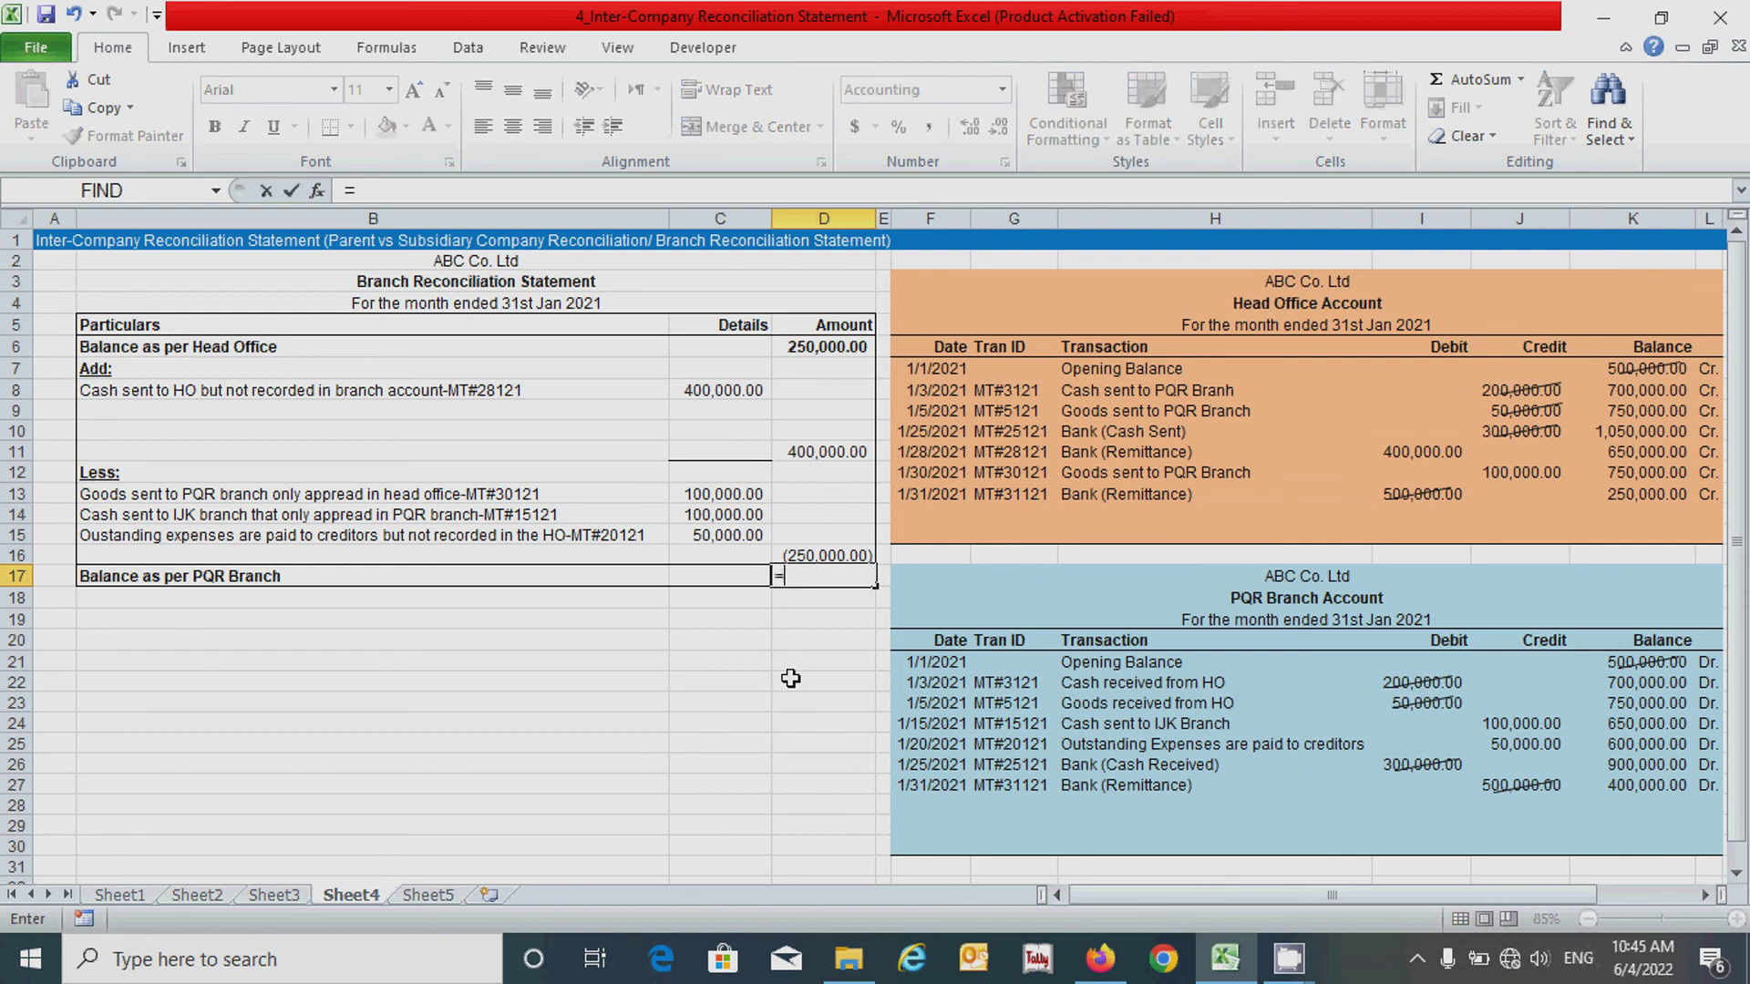
text(sum)
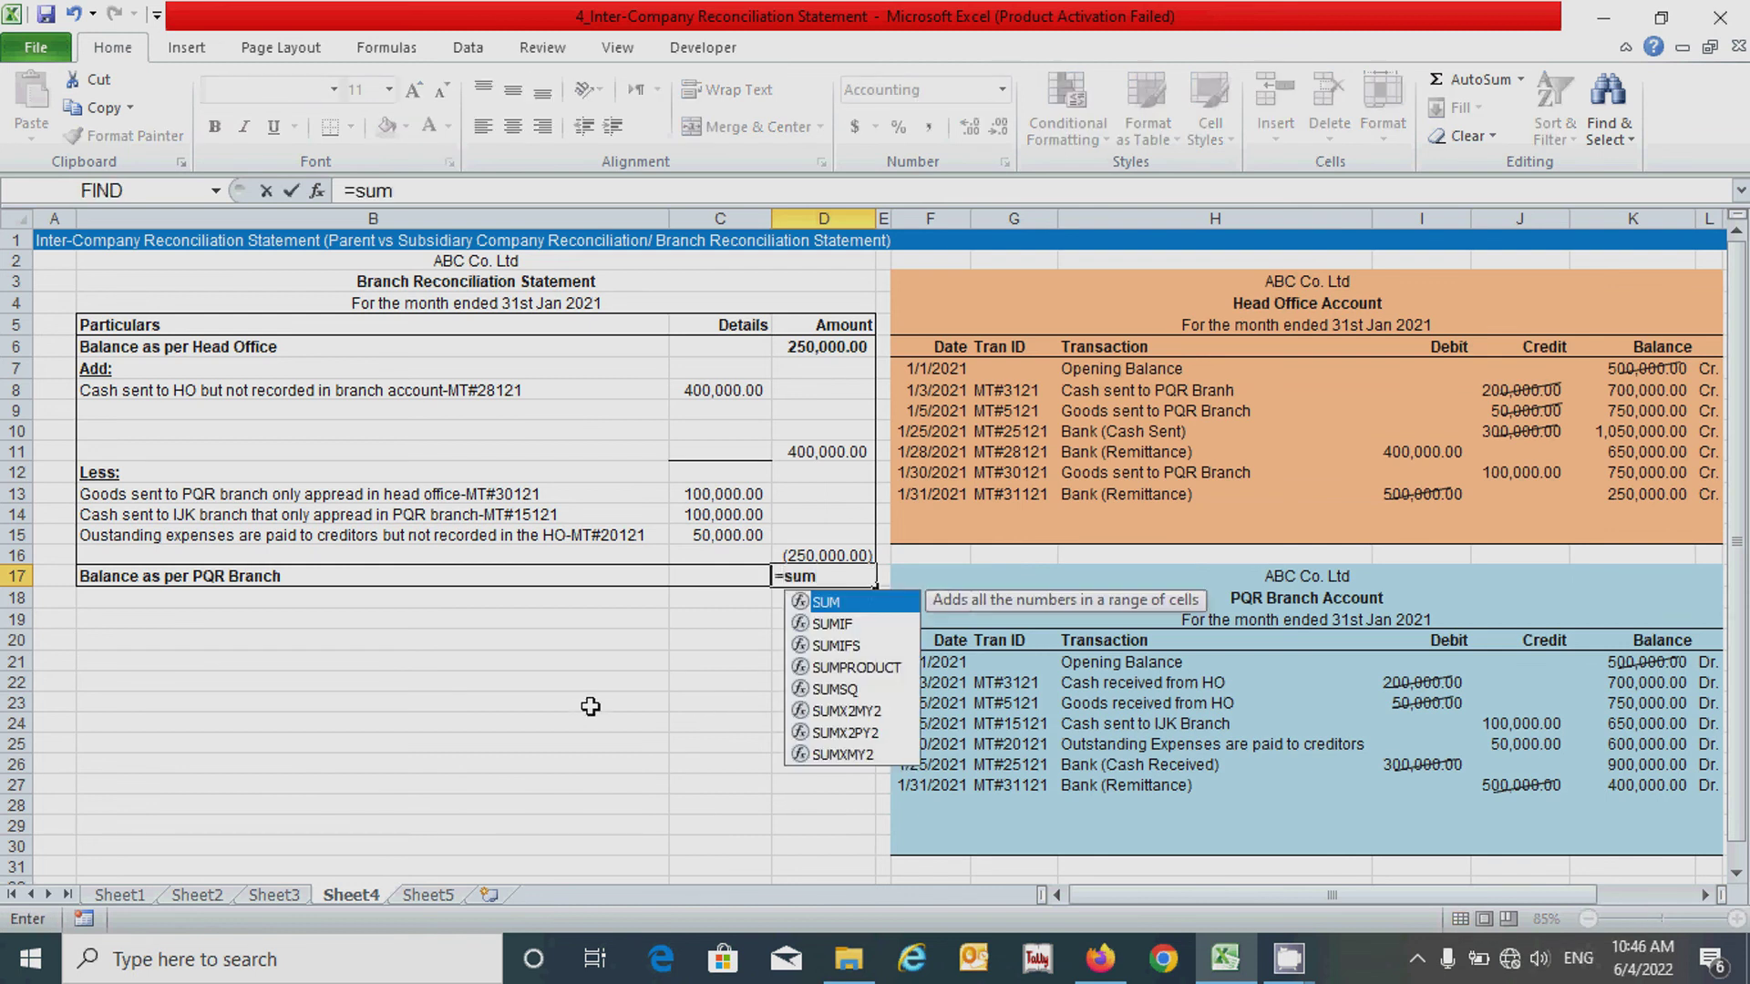
key(Tab)
click(823, 348)
text(,)
click(825, 452)
text(,)
click(855, 556)
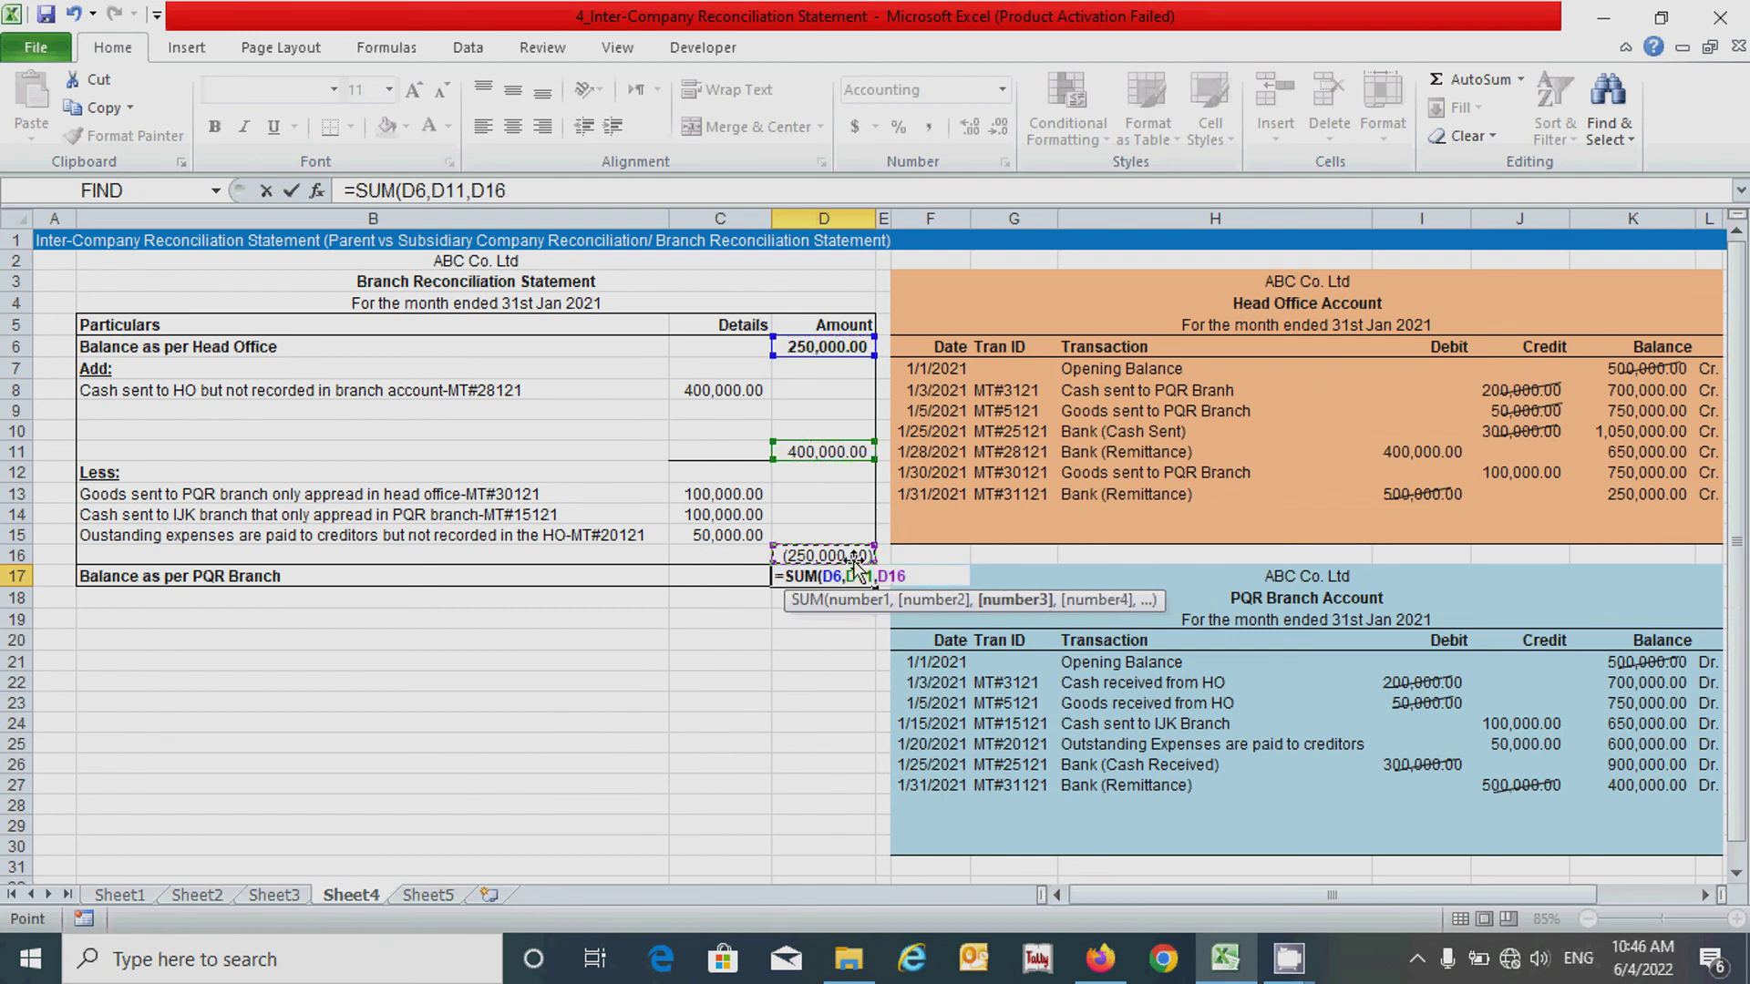
text())
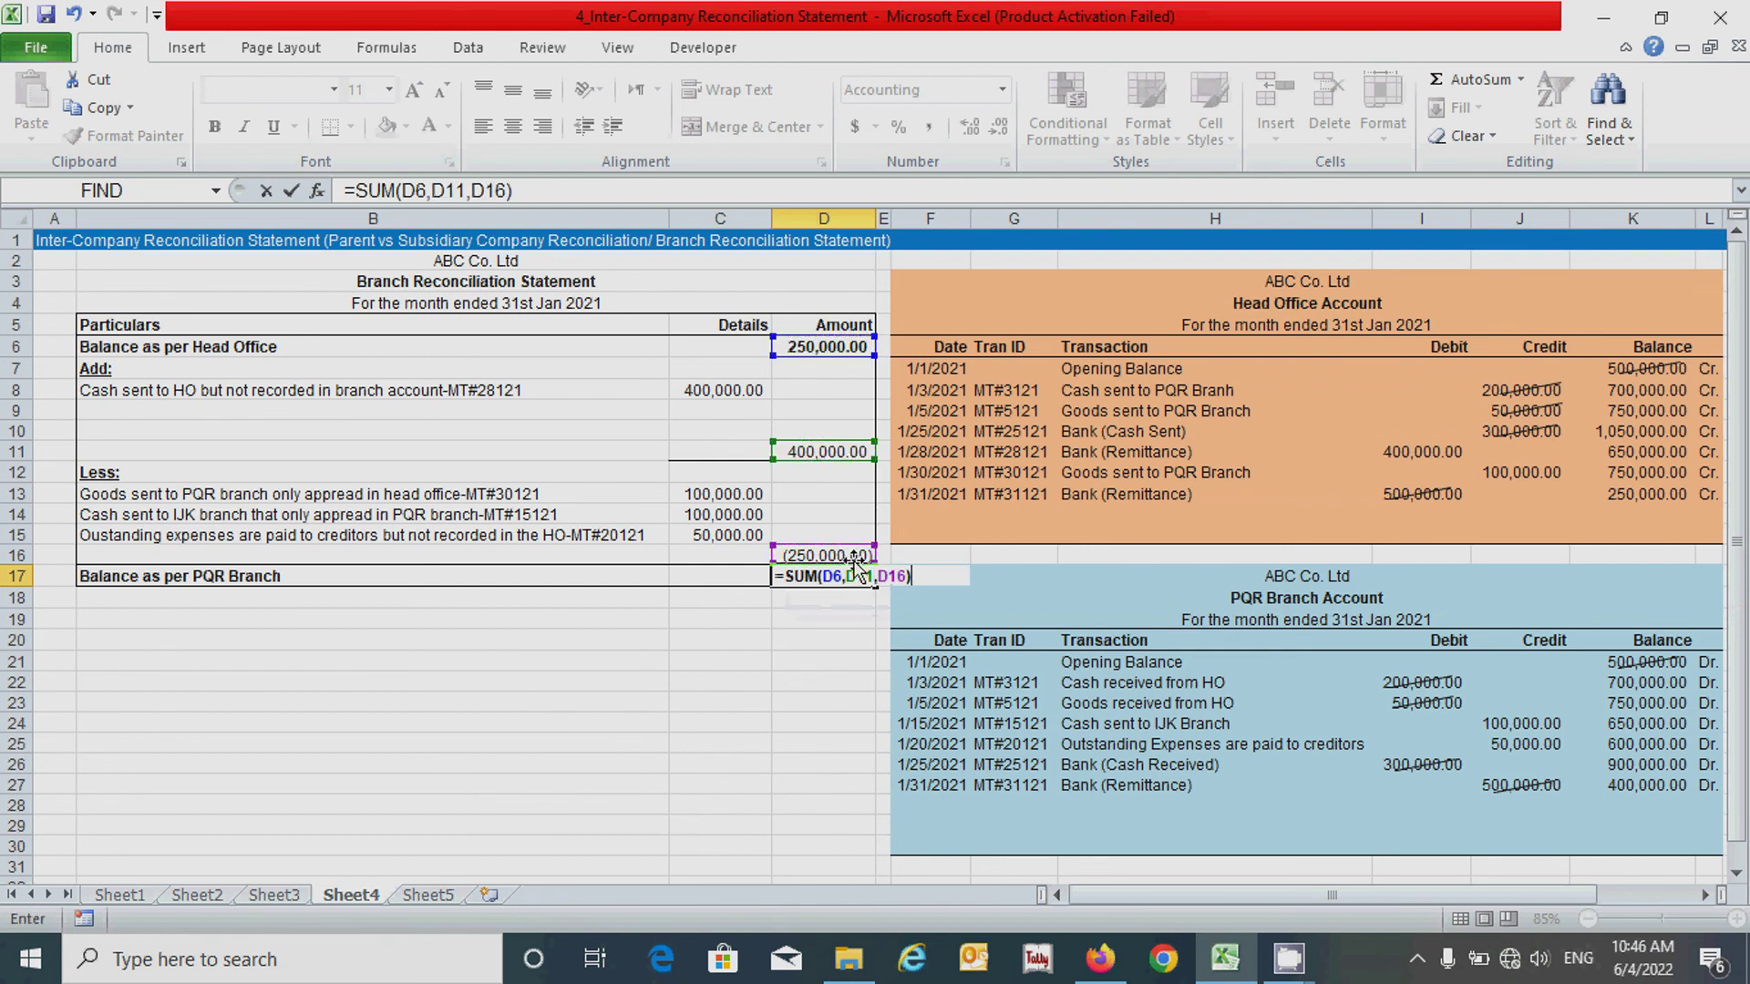
key(Return)
click(802, 680)
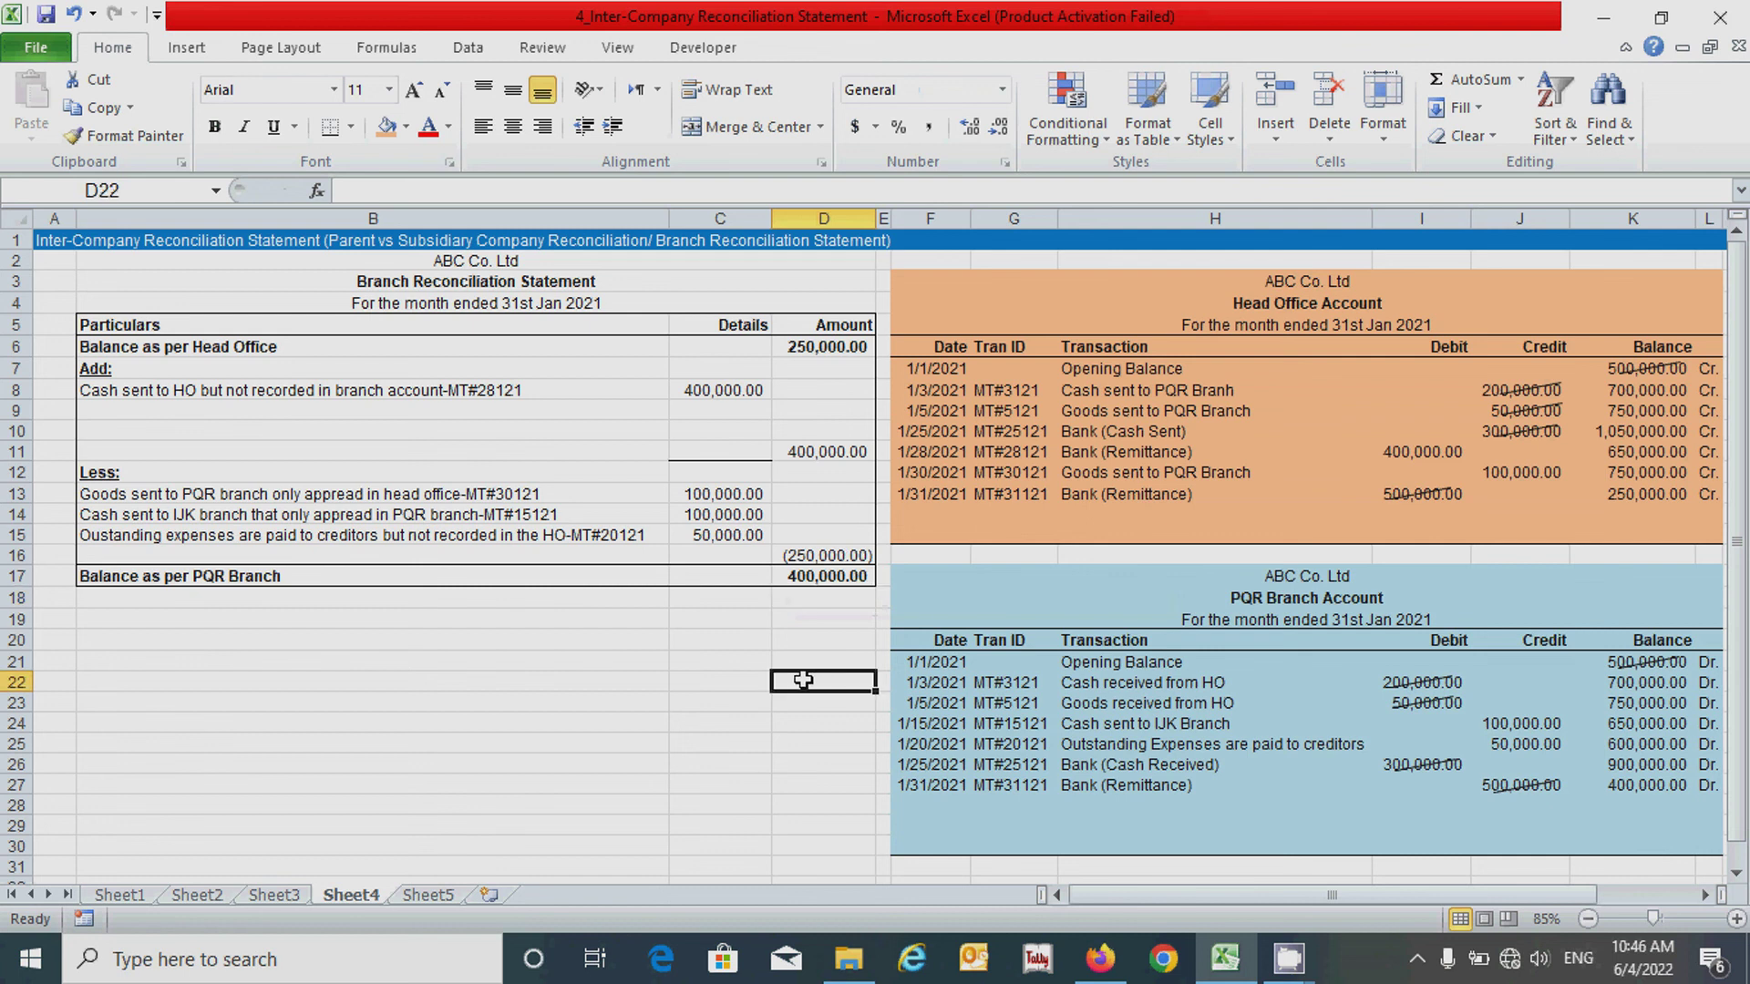
Check the statement's opening balance in D6 and compare its closing balance in D17 with the PQR Branch account's final balance in K27.
double_click(857, 572)
click(823, 682)
click(823, 346)
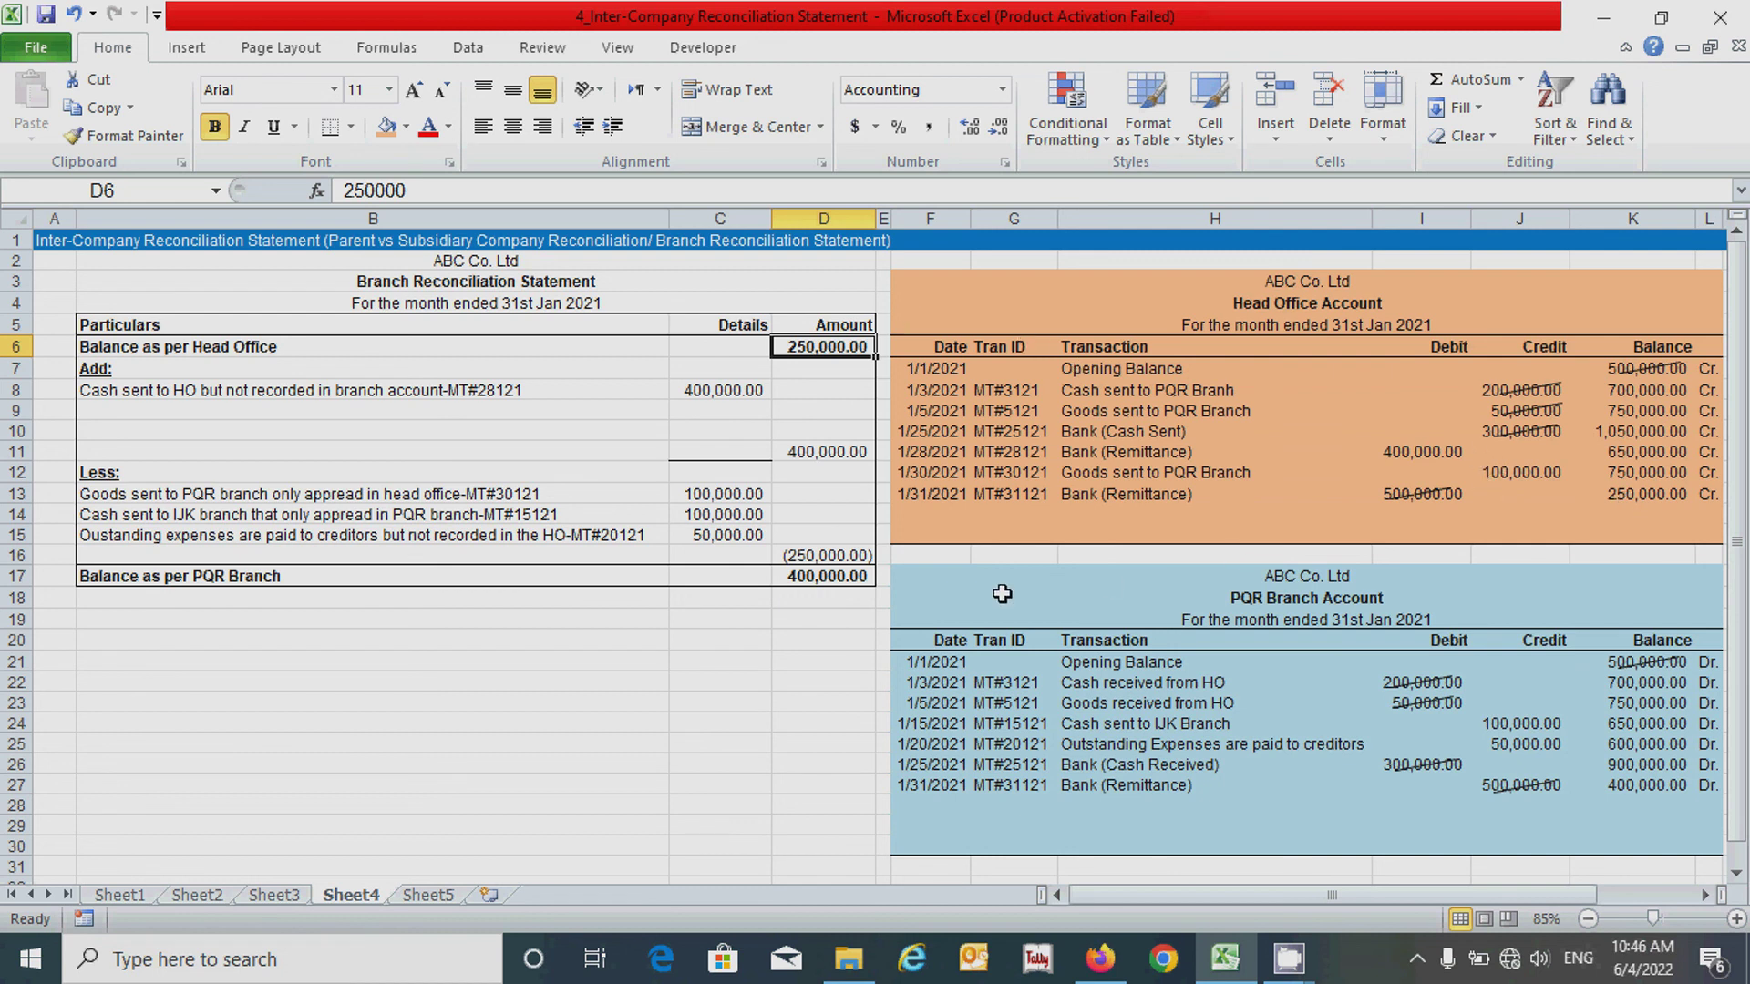
click(820, 577)
click(1636, 785)
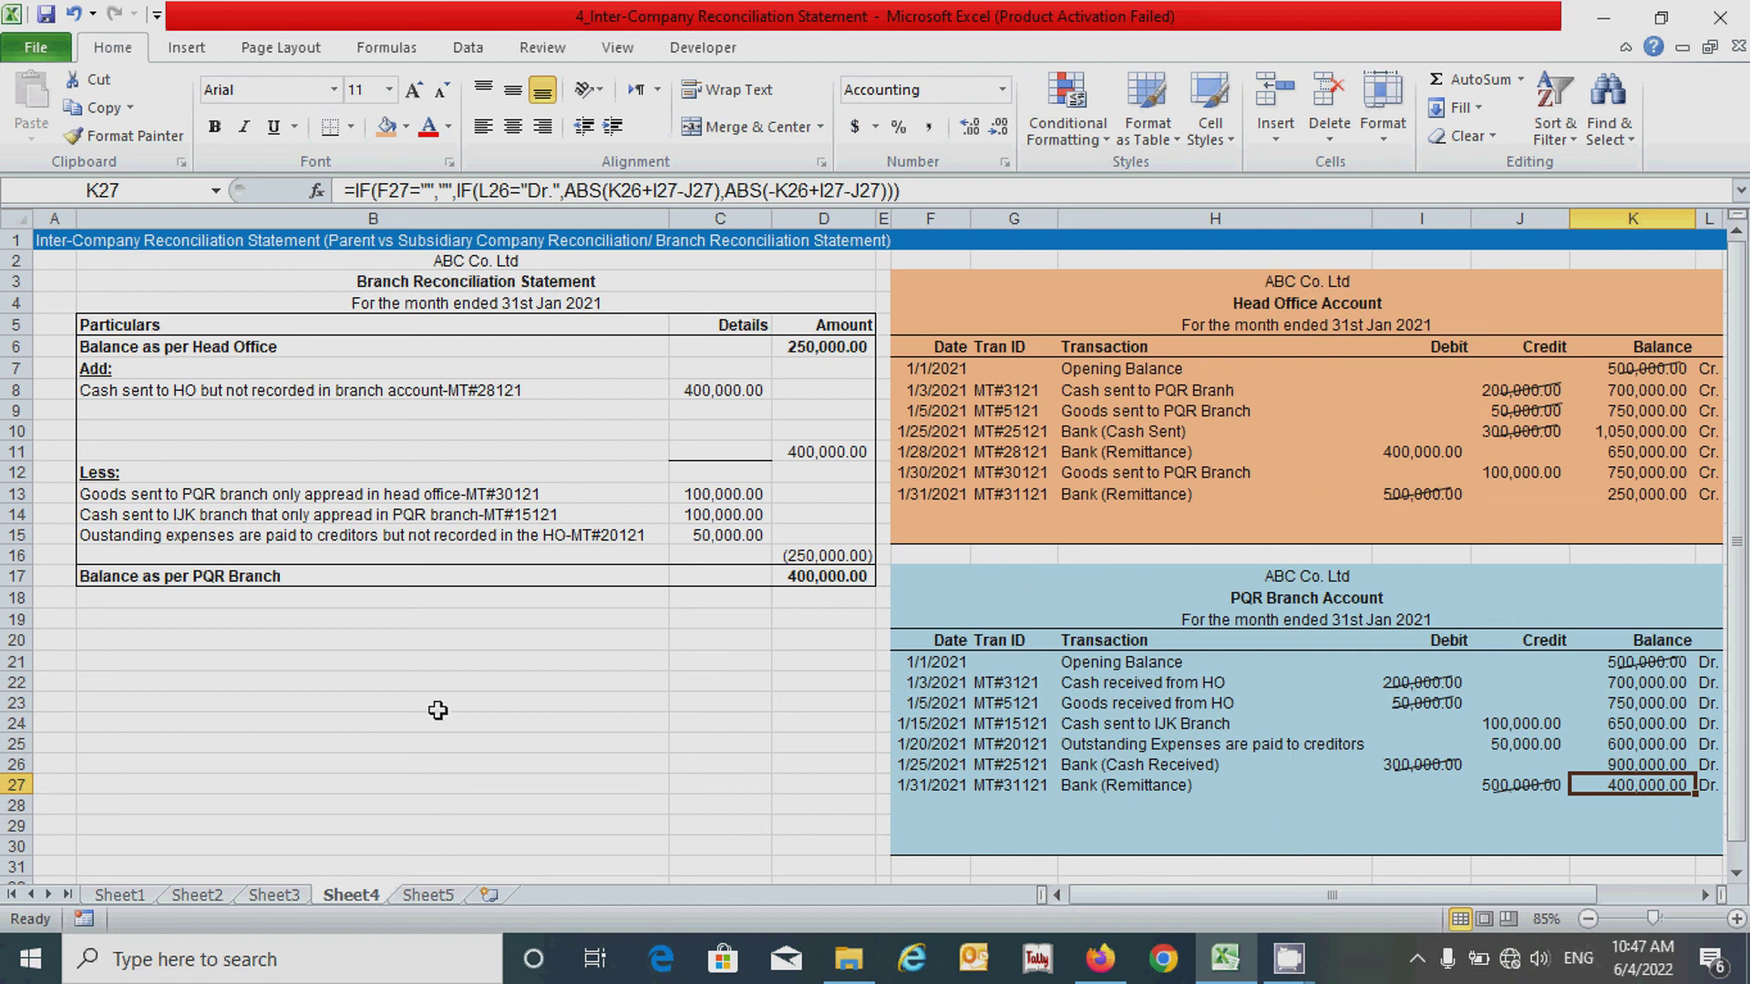
click(406, 644)
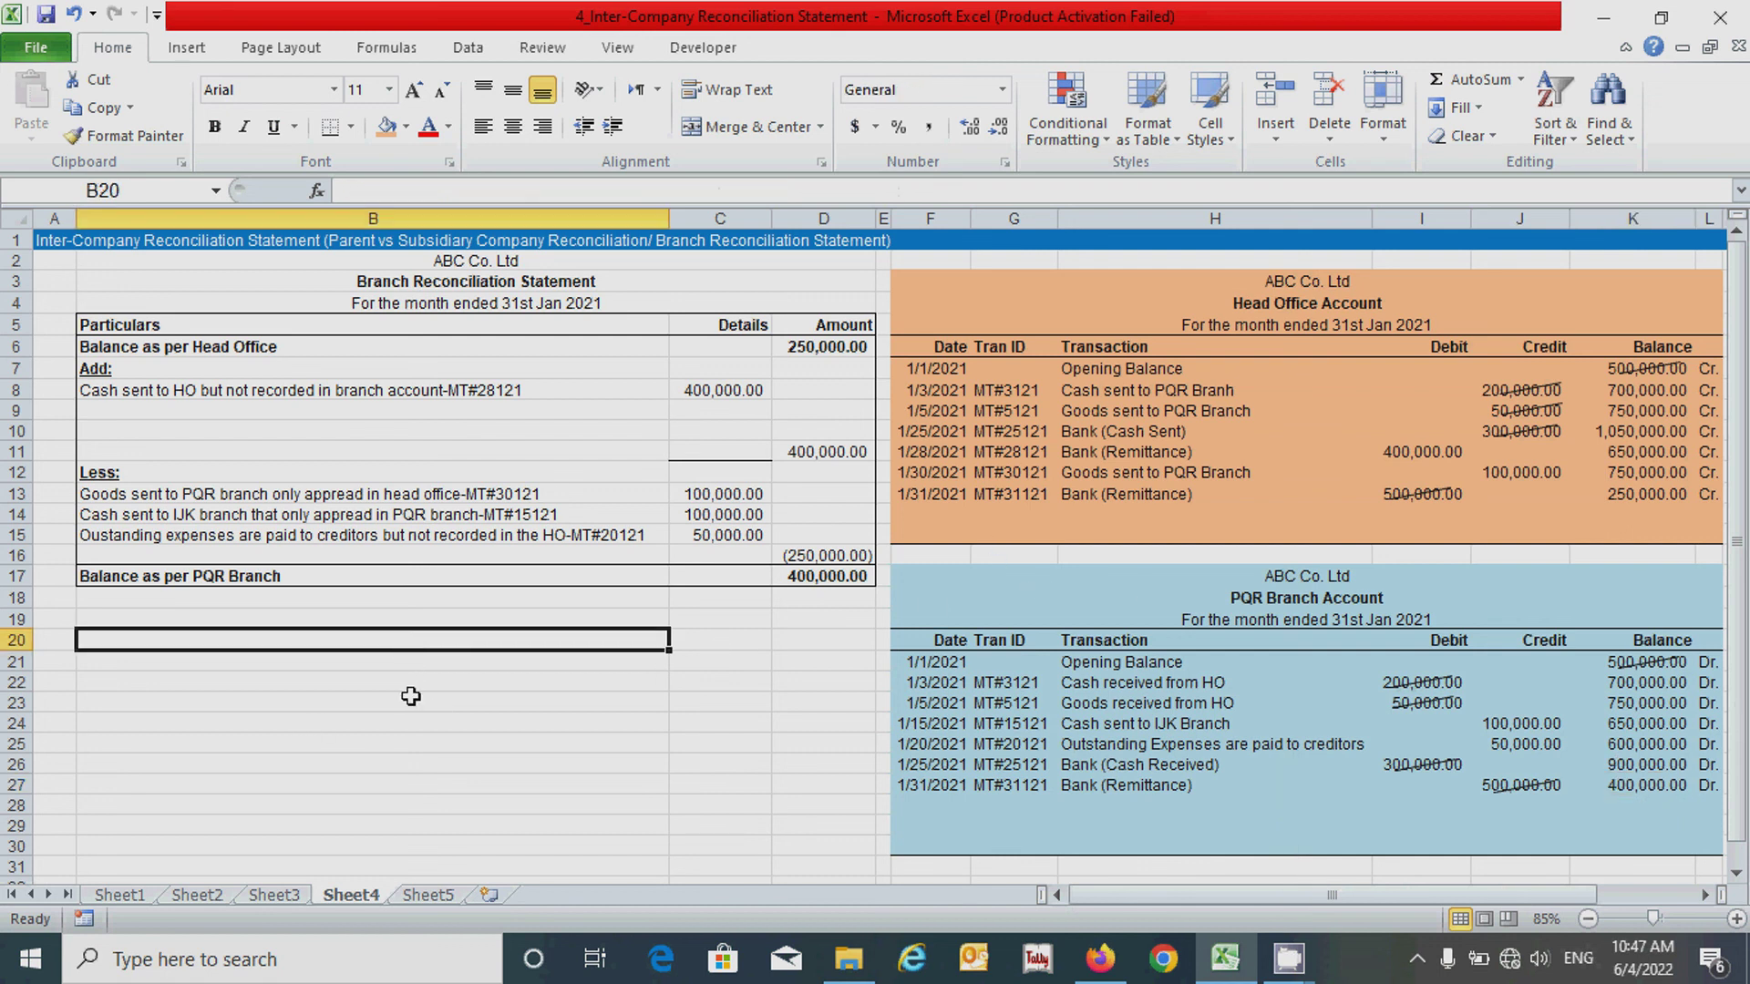